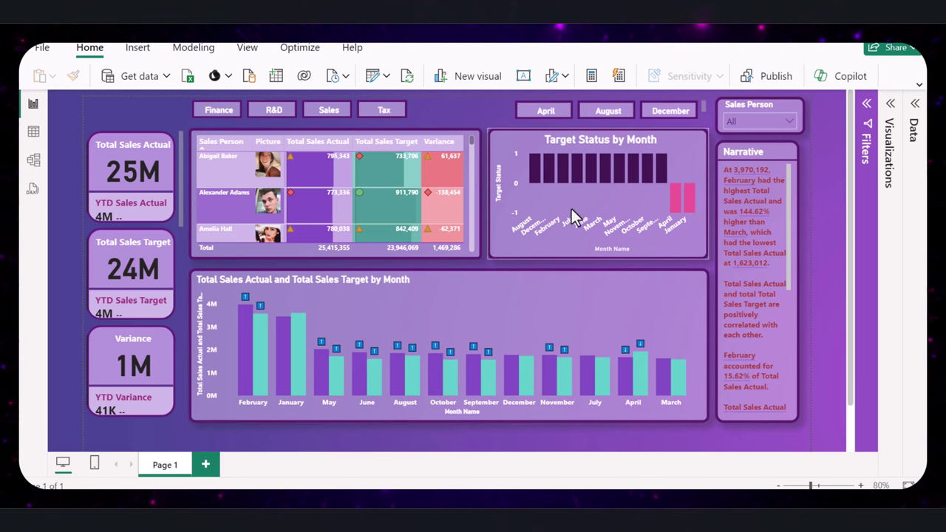
- Preview the finished dashboard's visuals and try filtering it by the Tax, Sales, R&D and Finance teams
left_click(375, 209)
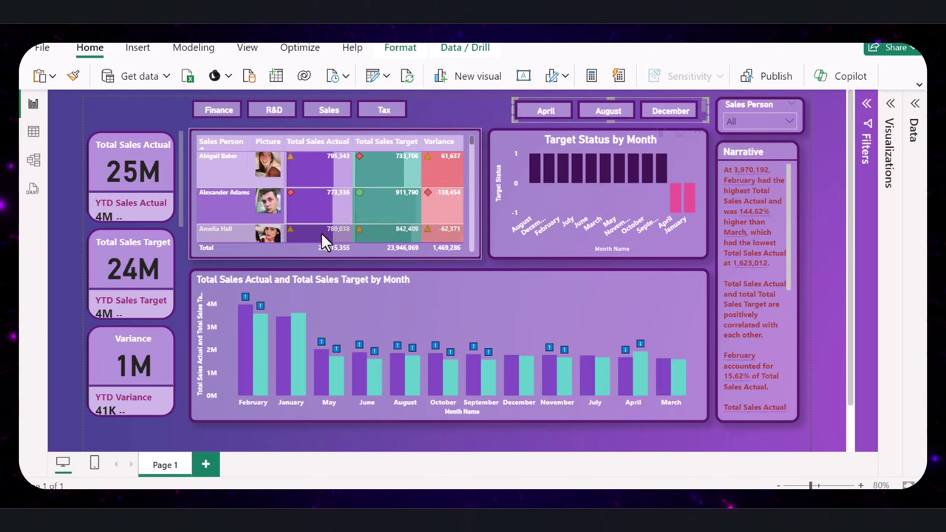
left_click(484, 177)
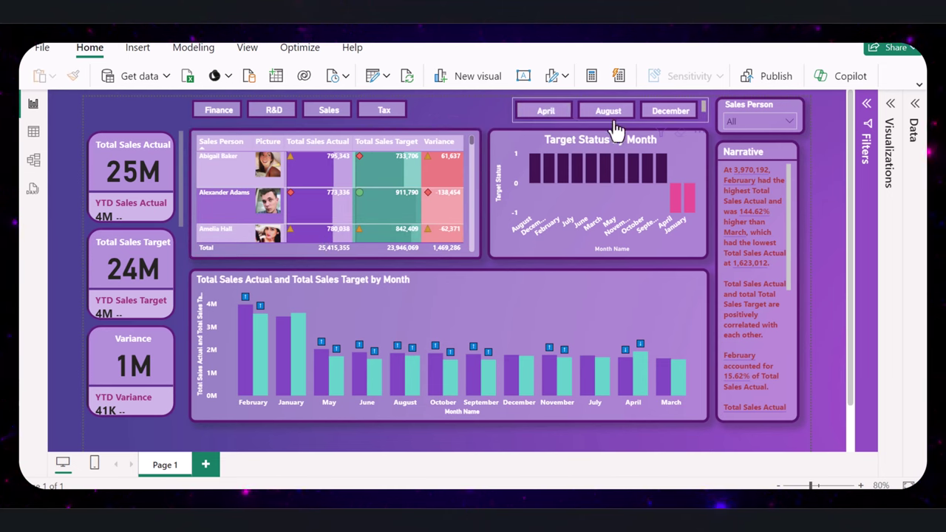
left_click(344, 112)
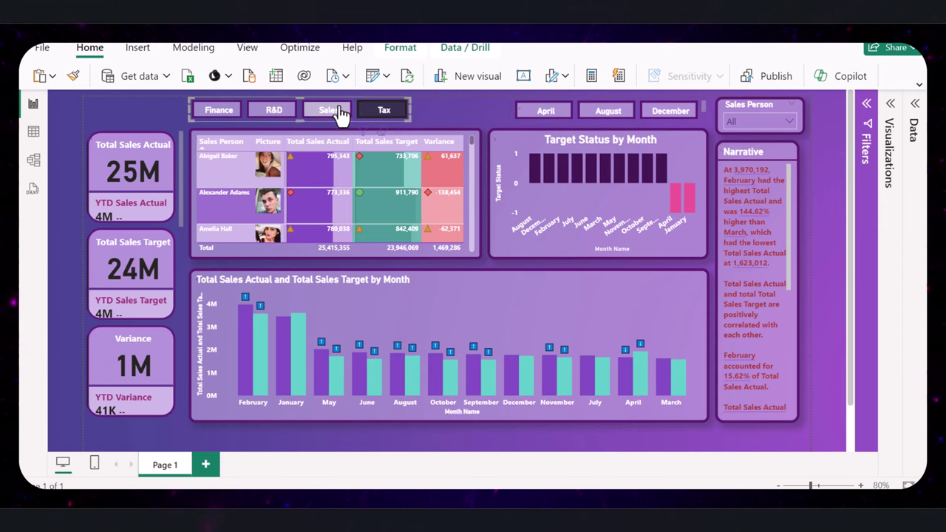
left_click(279, 112)
left_click(218, 112)
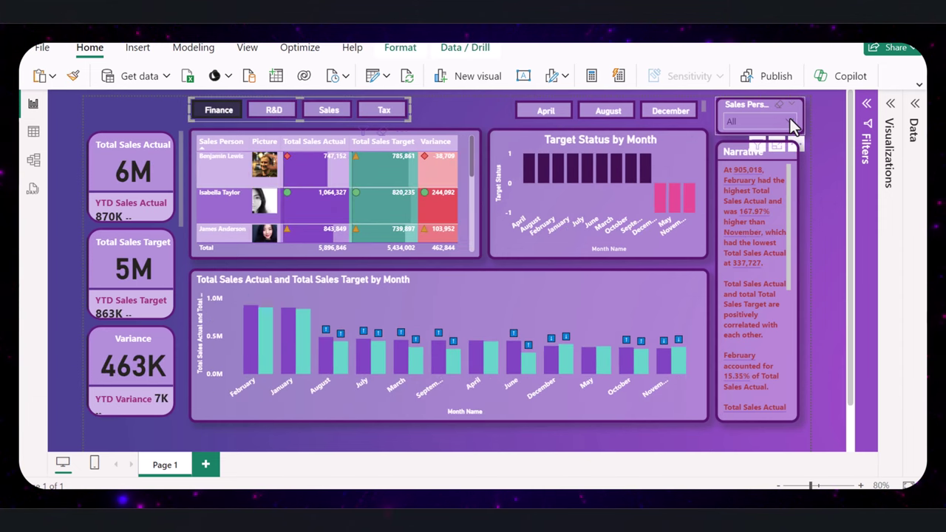
- Try the sales person filter and the April and August month filters on the dashboard, and look through the narrative
left_click(790, 117)
left_click(758, 158)
left_click(547, 111)
left_click(550, 112)
left_click(603, 112)
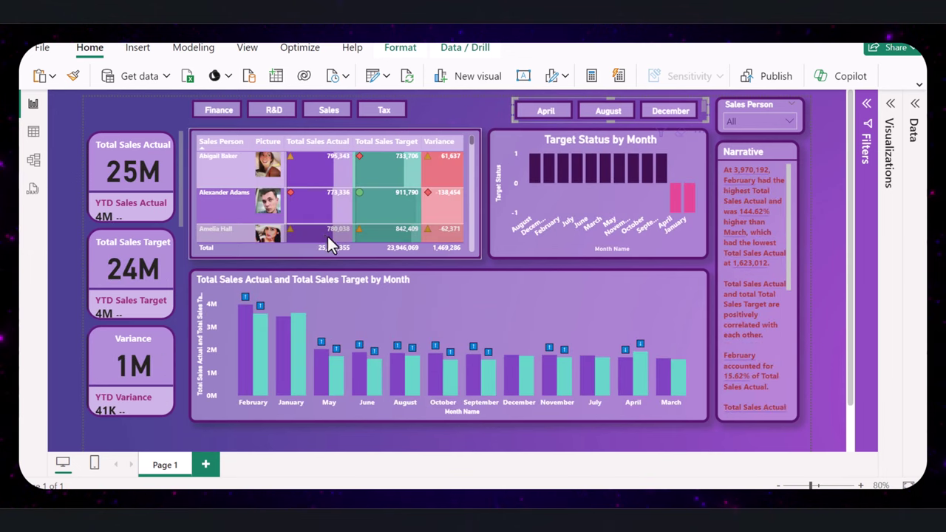
left_click_drag(788, 234, 791, 339)
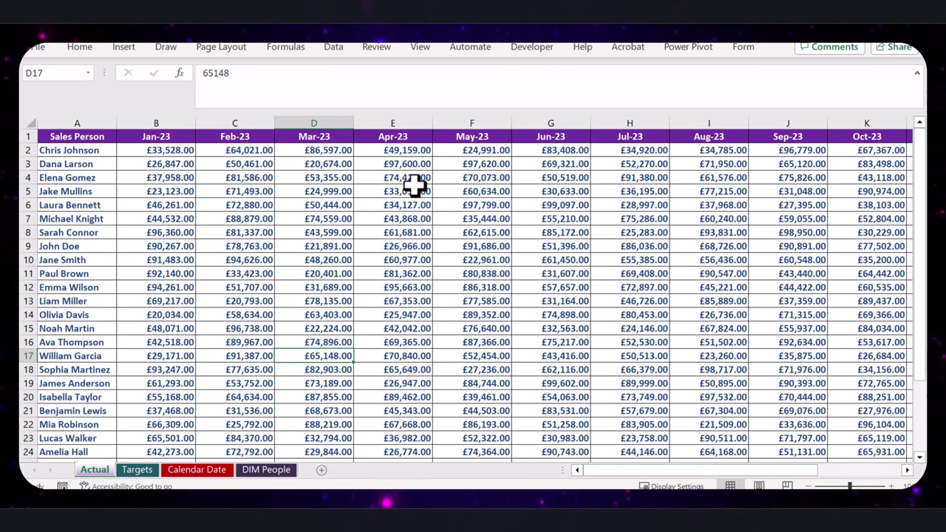
- Review the source data on the workbook's Targets, Calendar Date and DIM People sheets
left_click(140, 471)
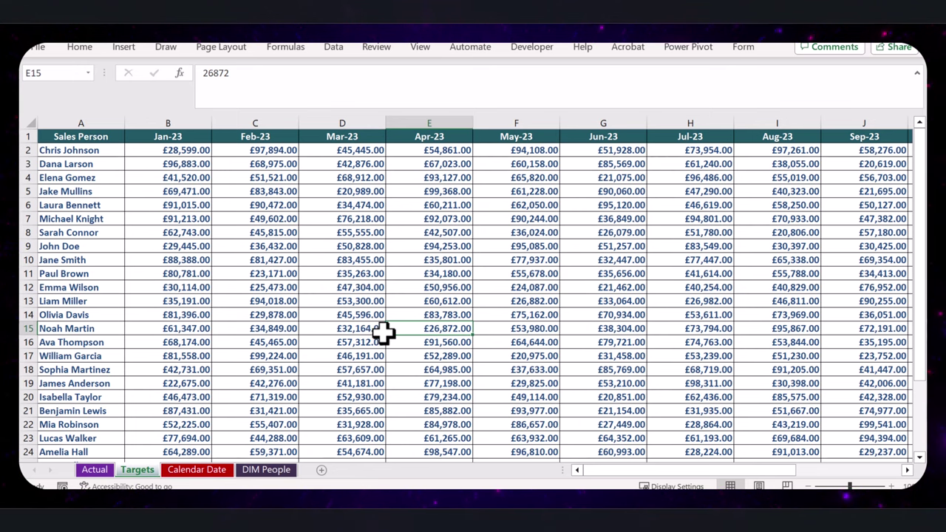
left_click(194, 471)
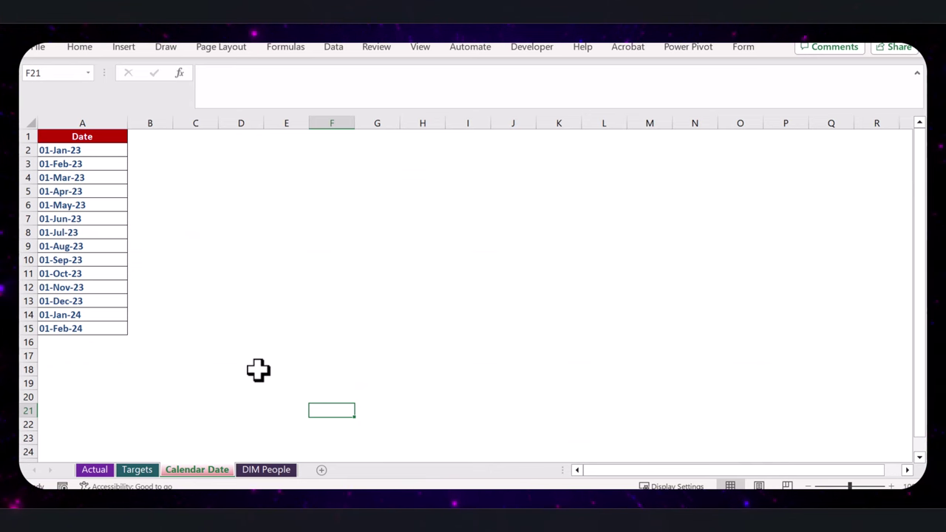
left_click(264, 470)
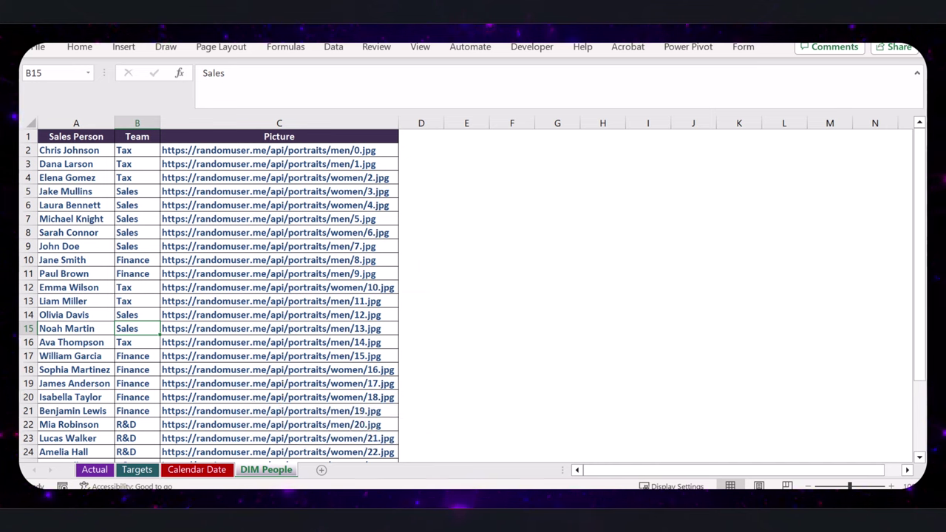
- Switch to the blank Power BI report and try to import the Excel workbook Finance_KPI_Dashboard_Data_Unique from the TRAINING 15 folder
mouse_move(453, 518)
left_click(454, 443)
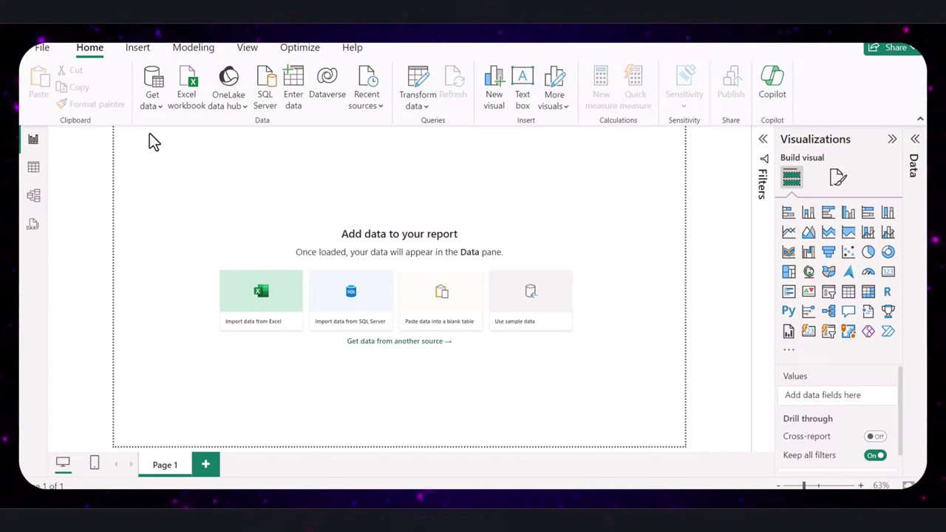
left_click(159, 83)
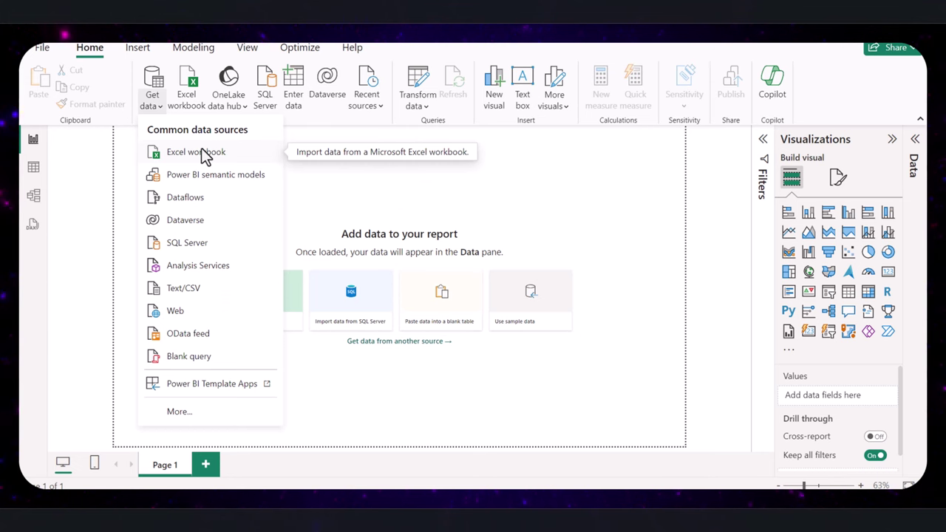
left_click(199, 152)
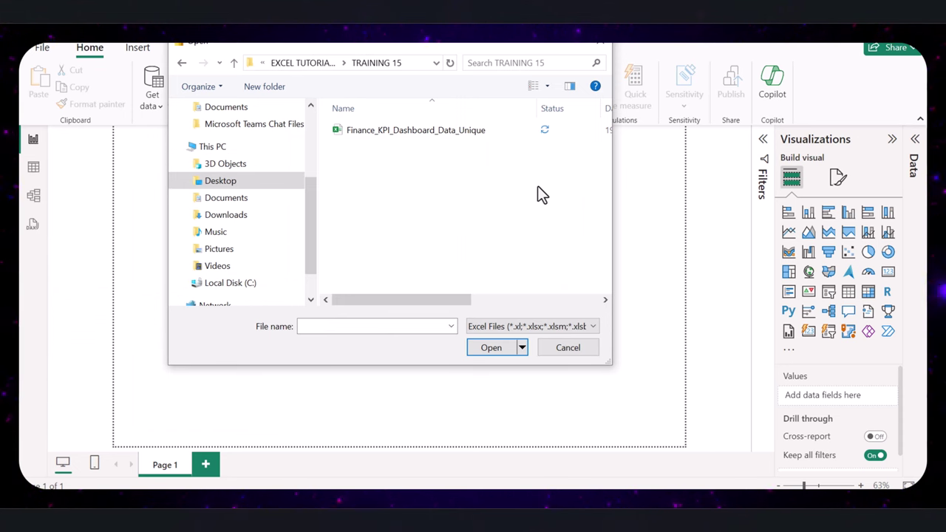
left_click(452, 132)
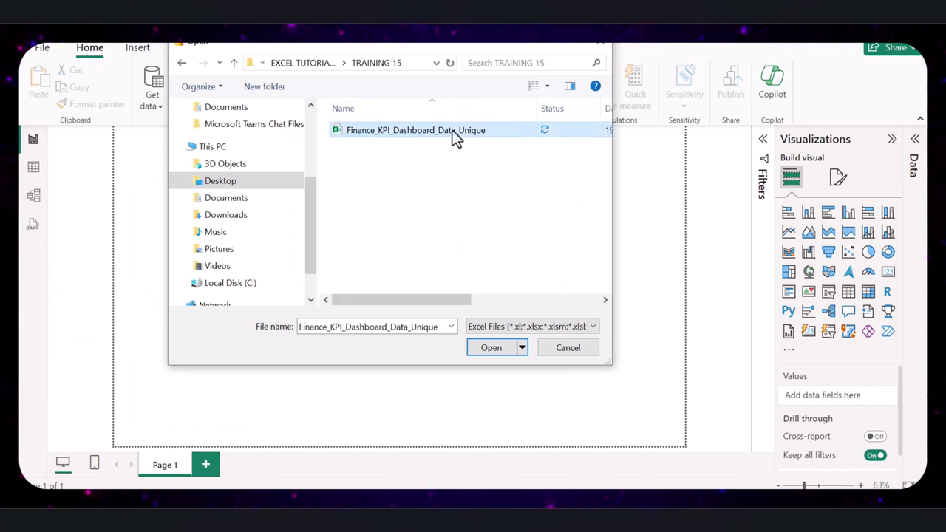
left_click(492, 349)
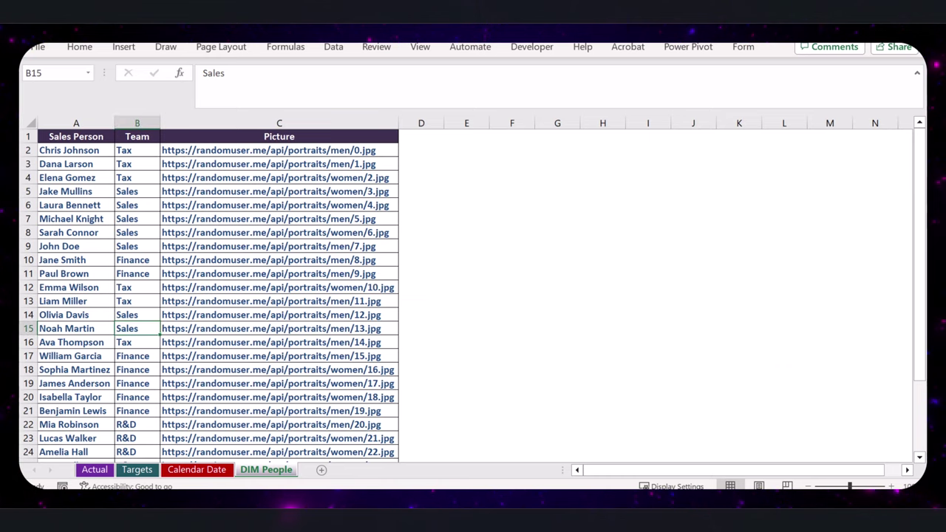
- Close the source workbook in Excel and open Finance_KPI_Dashboard_Data_Unique as the Power BI data source
key("ctrl+w")
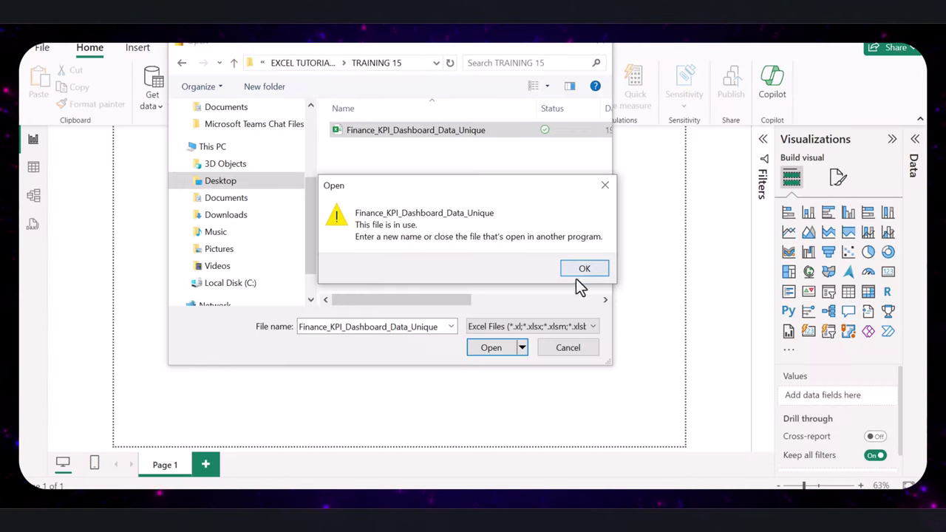
left_click(577, 272)
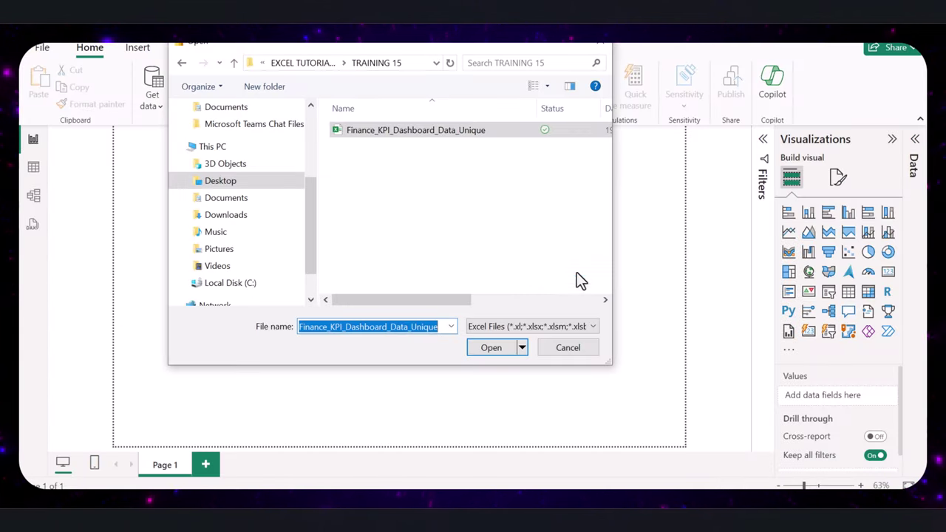
left_click(444, 133)
left_click(500, 359)
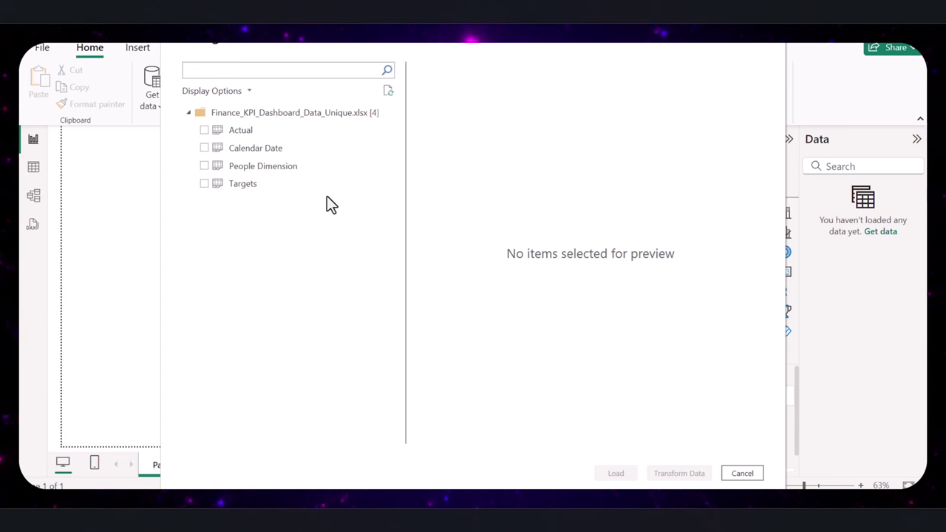
- Select the Actual, Calendar Date, People Dimension and Targets tables and load them into Power Query for transformation
left_click(203, 130)
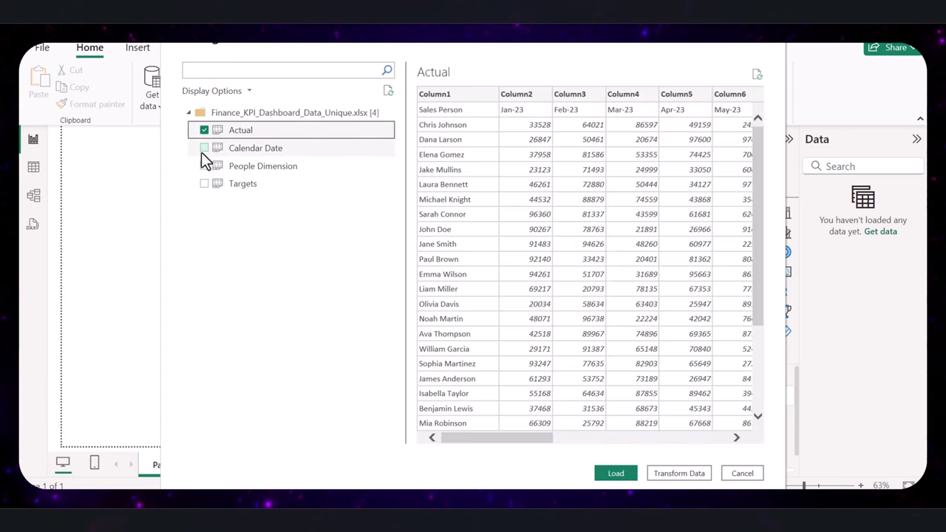
left_click(203, 148)
left_click(202, 167)
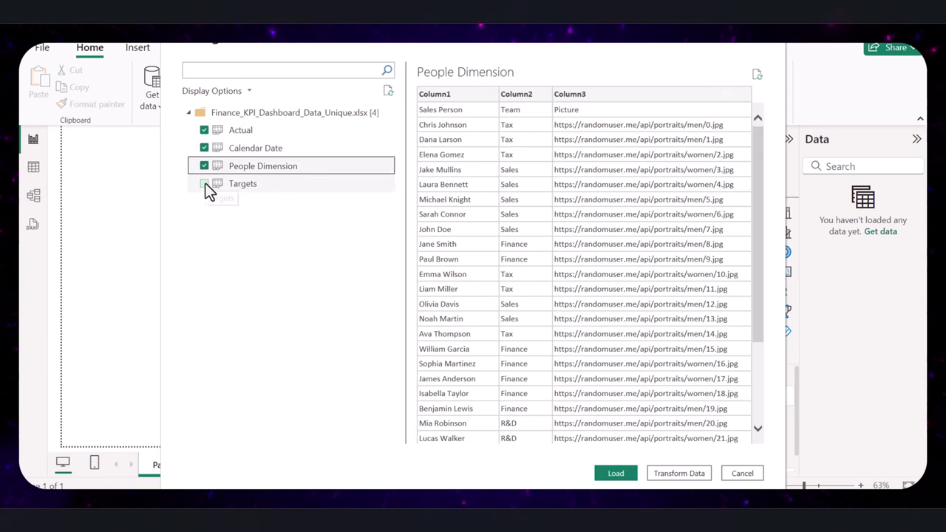
left_click(204, 184)
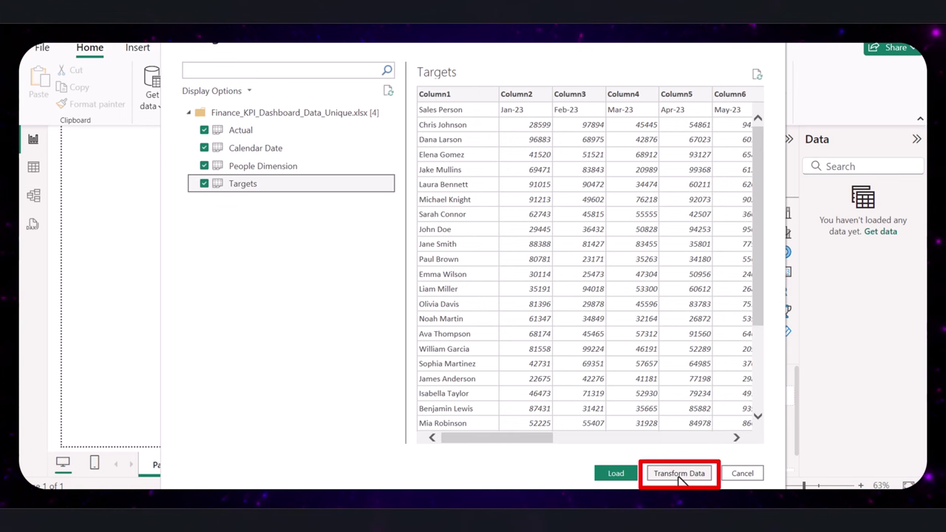
left_click(679, 474)
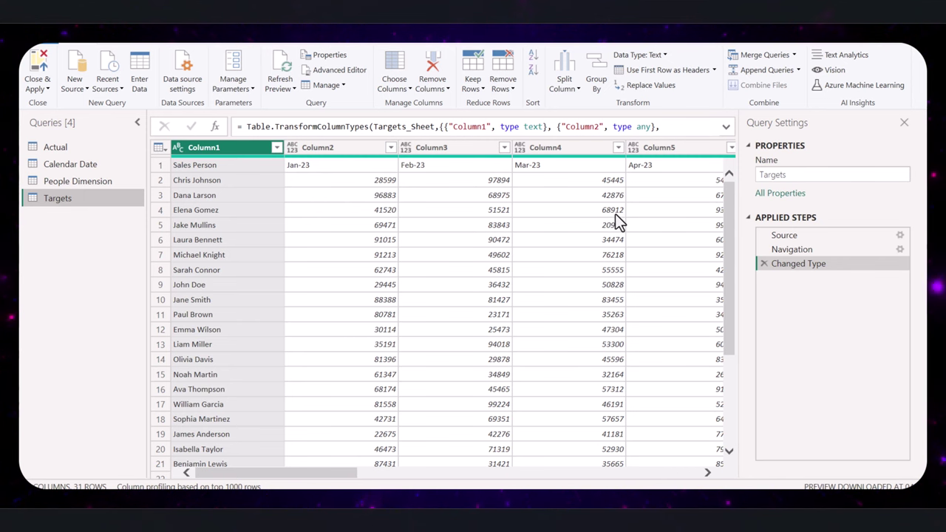
- Promote the first row of the Actual query to column headers
left_click(55, 147)
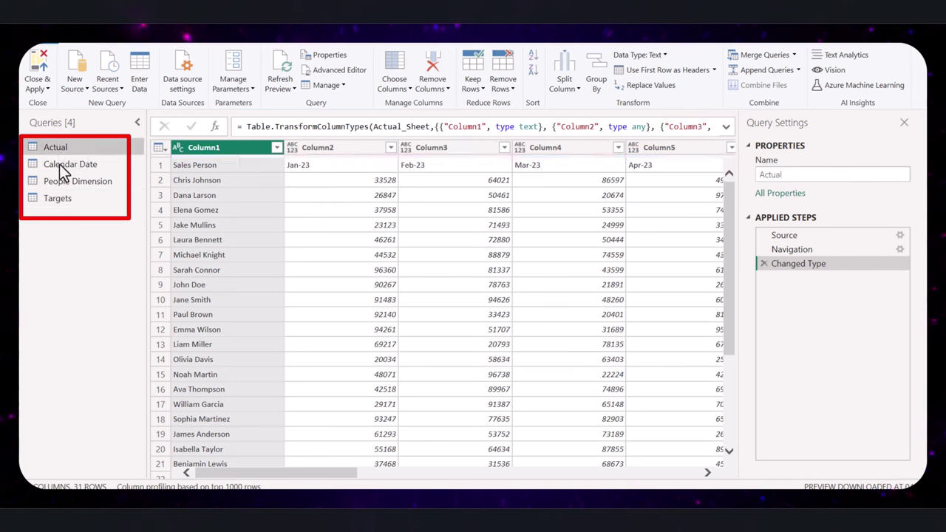
left_click(59, 164)
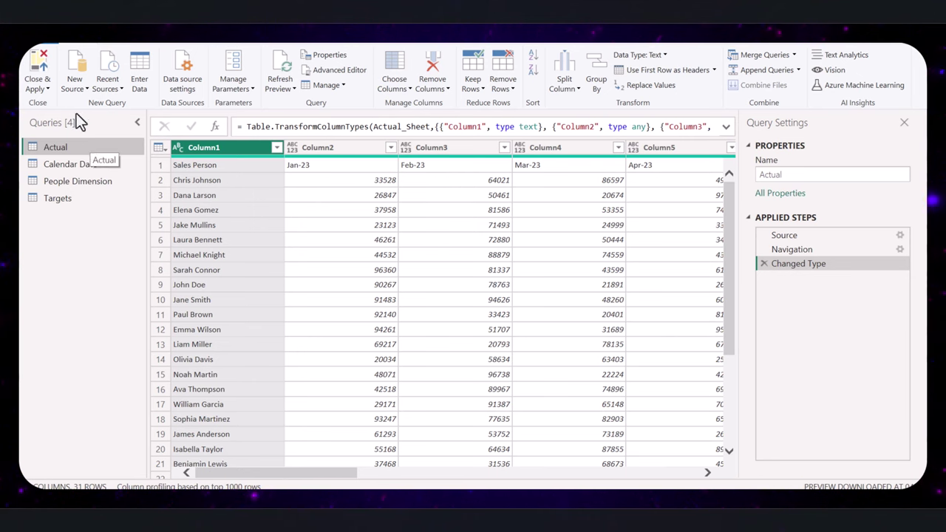
left_click(160, 164)
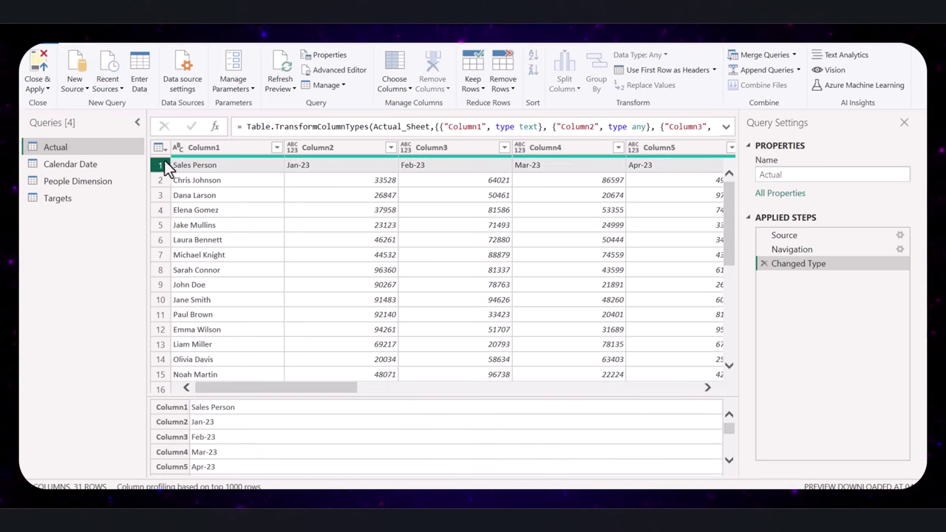
left_click(678, 69)
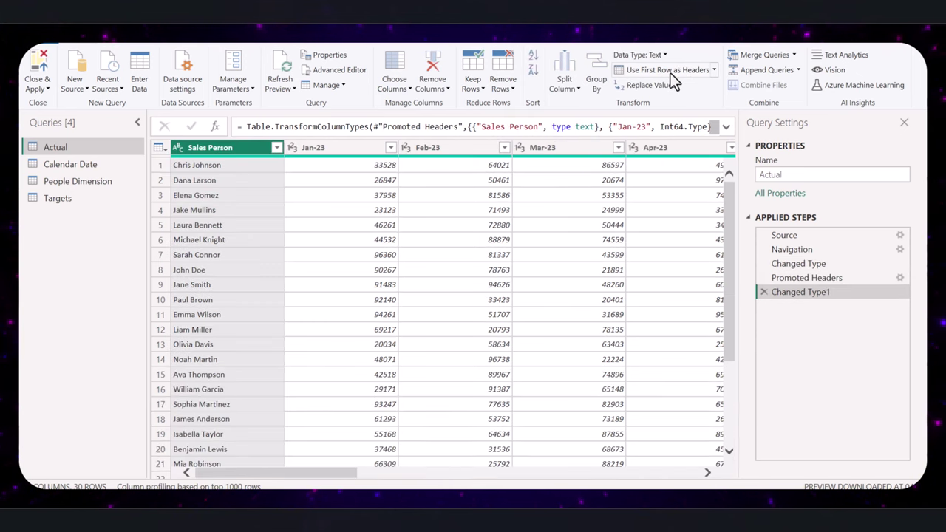
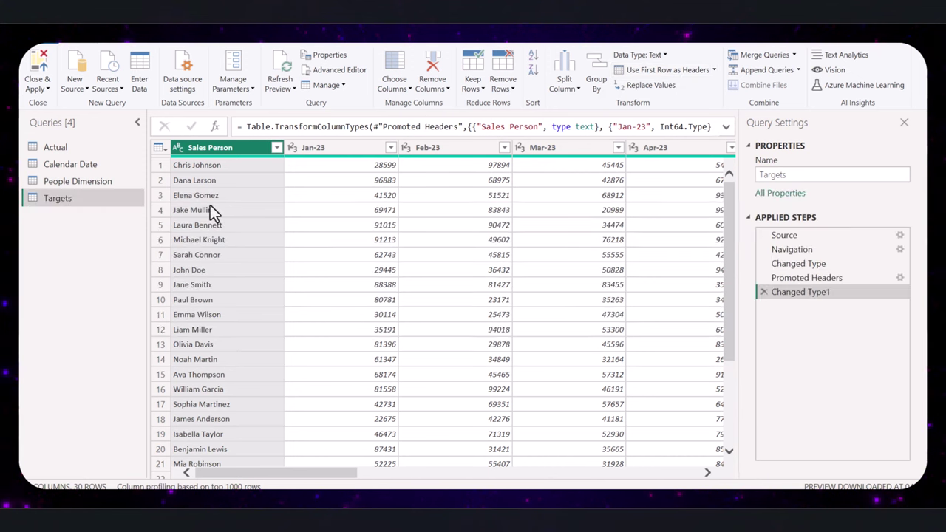
- Unpivot all columns other than Sales Person in the Actual query
left_click(67, 147)
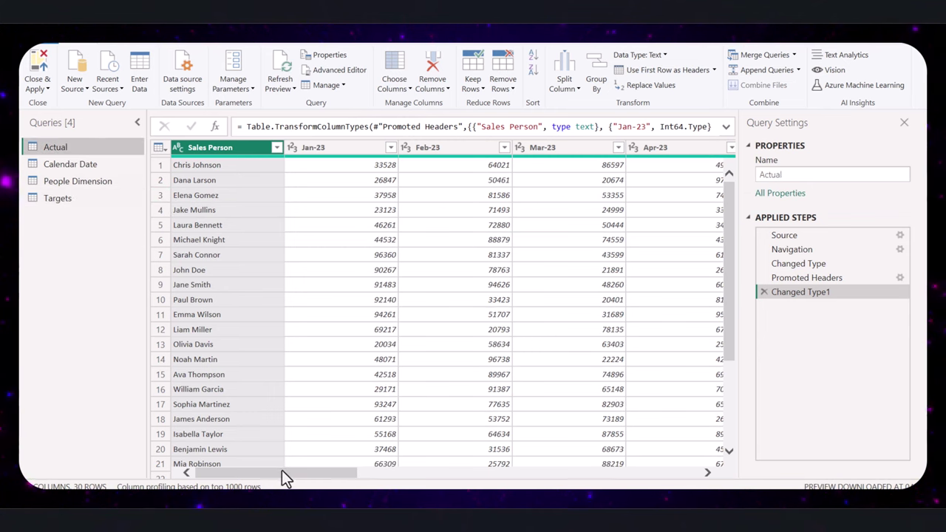
left_click_drag(282, 470, 258, 464)
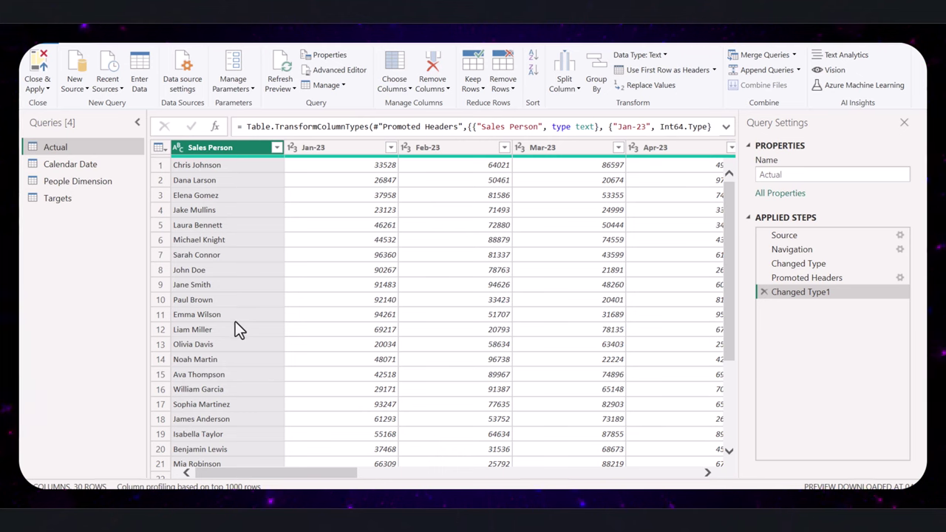
right_click(221, 147)
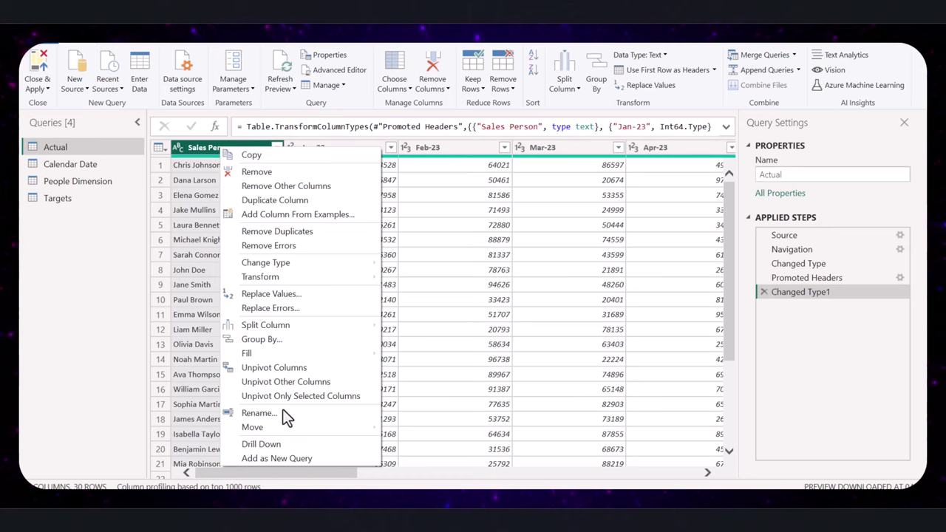
left_click(289, 382)
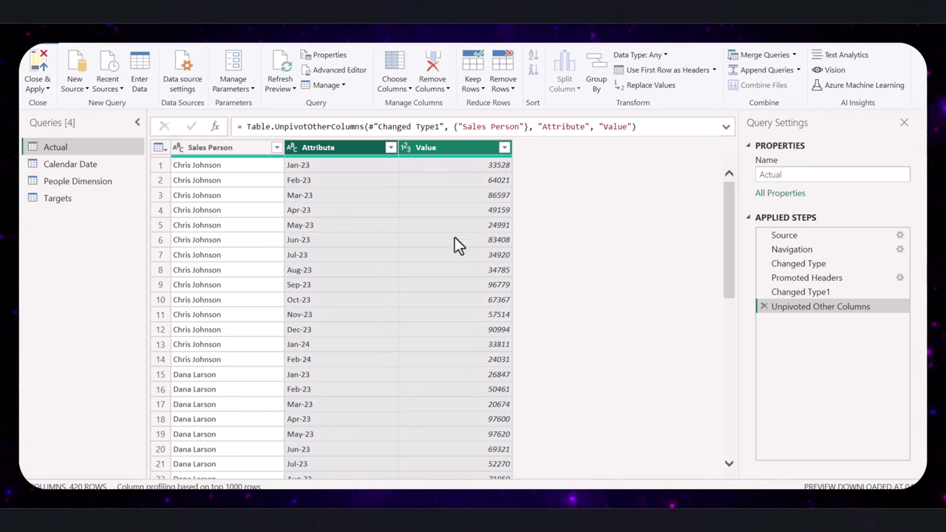
- Rename the Attribute column to Month and the Value column to Sales in the Actual query
double_click(349, 148)
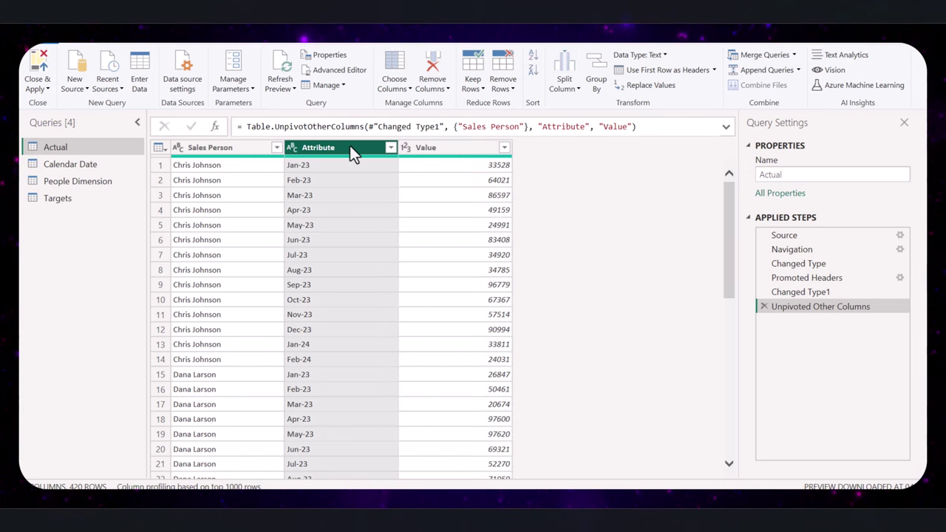
type("Month")
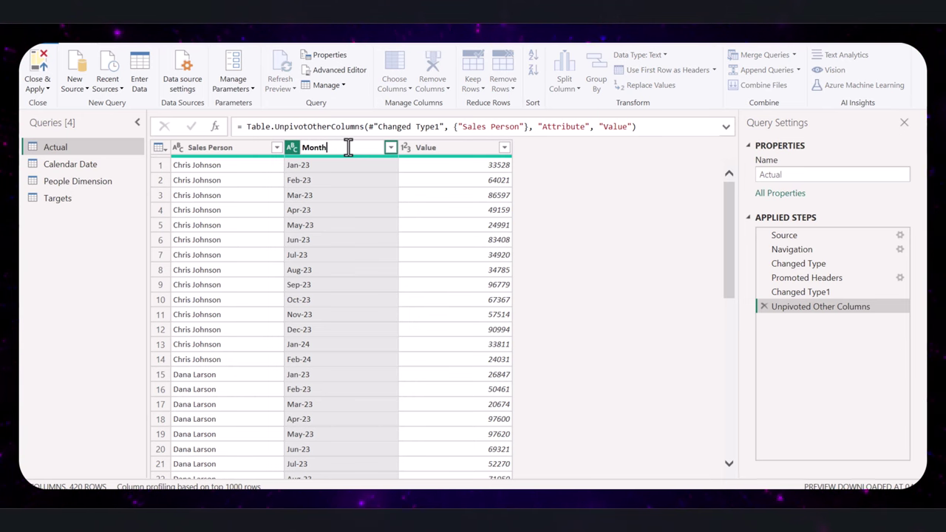
key("Return")
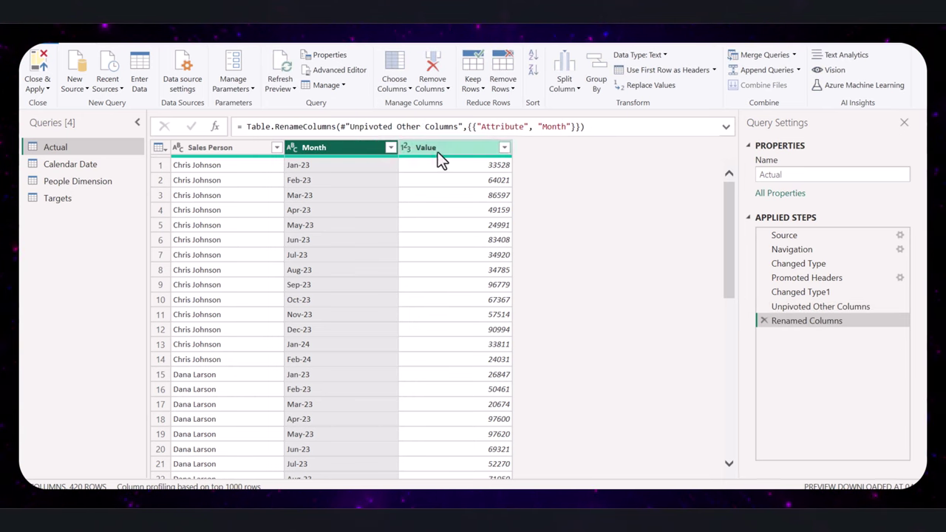
double_click(448, 147)
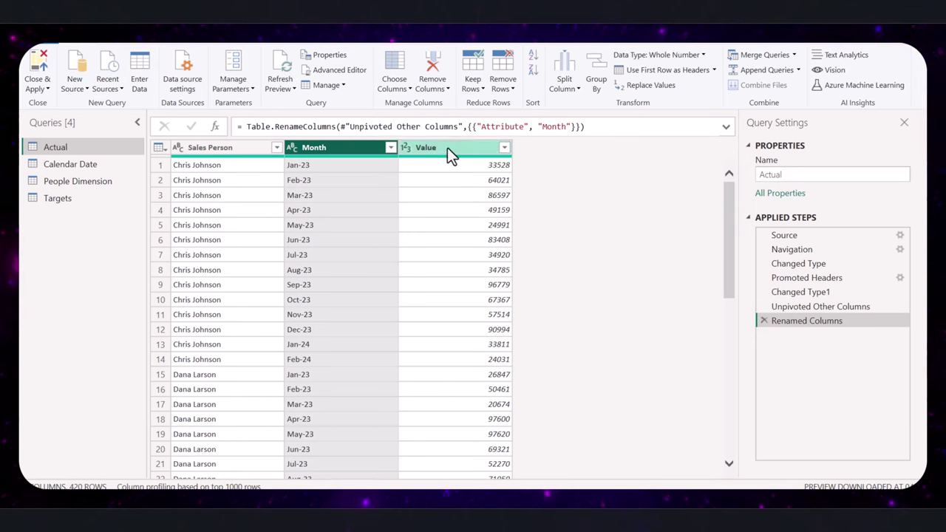
type("Sales")
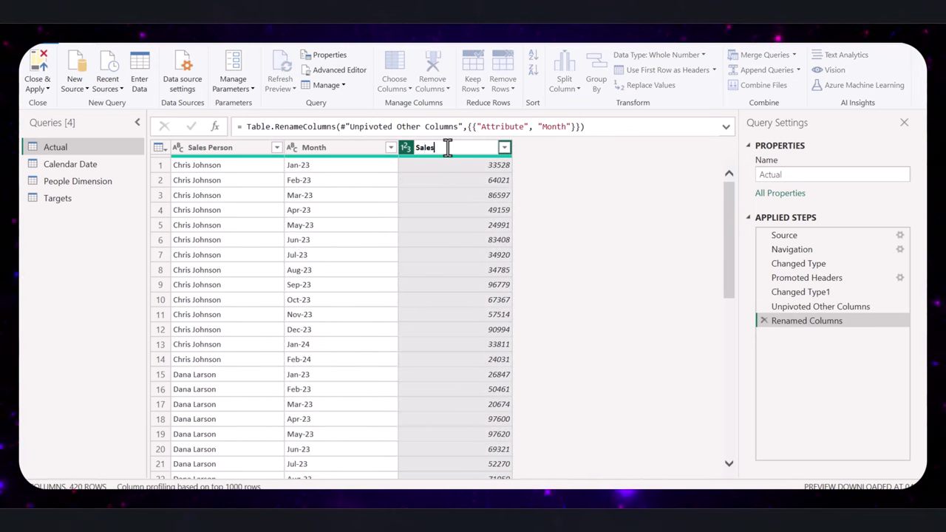
key("Return")
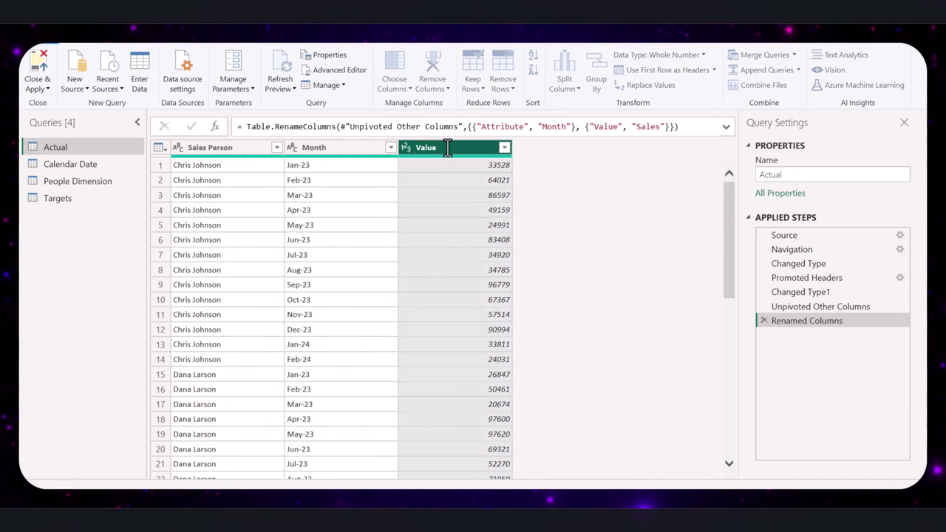
- Unpivot all columns other than Sales Person in the Targets query
left_click(66, 198)
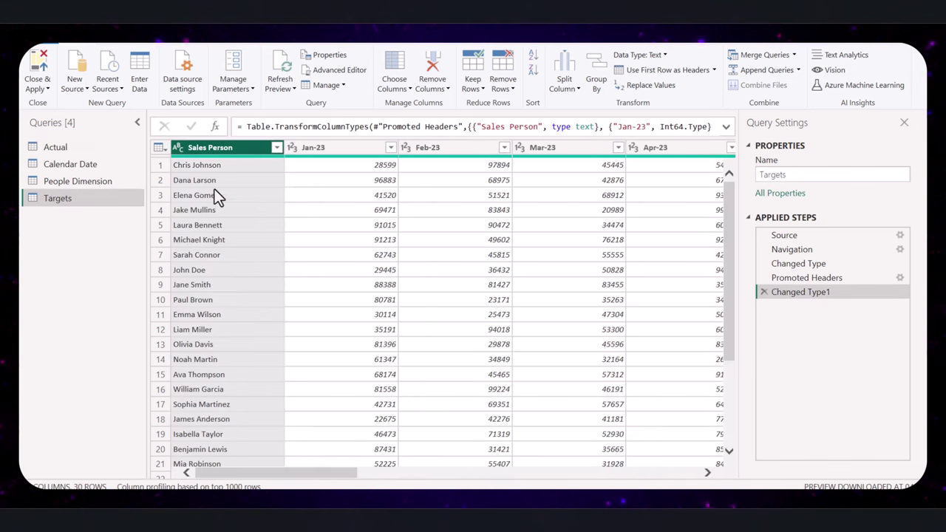
right_click(232, 147)
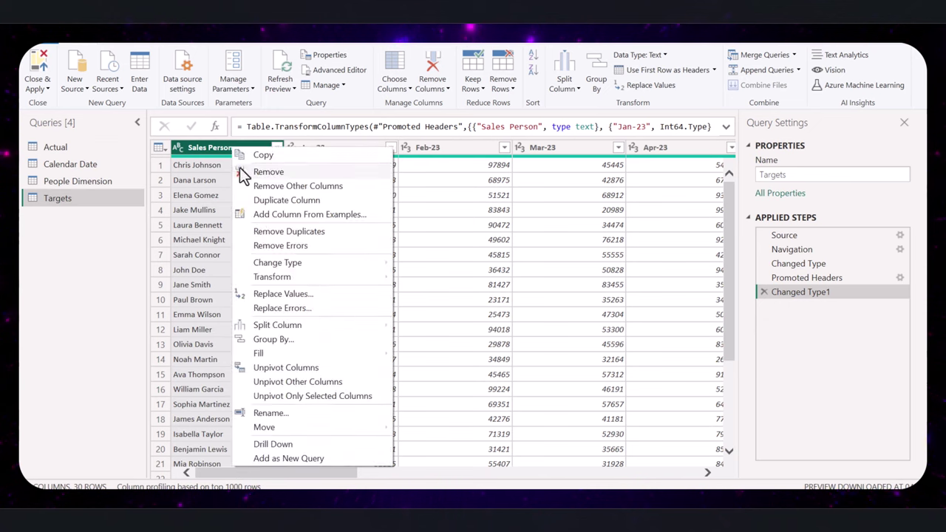
left_click(325, 382)
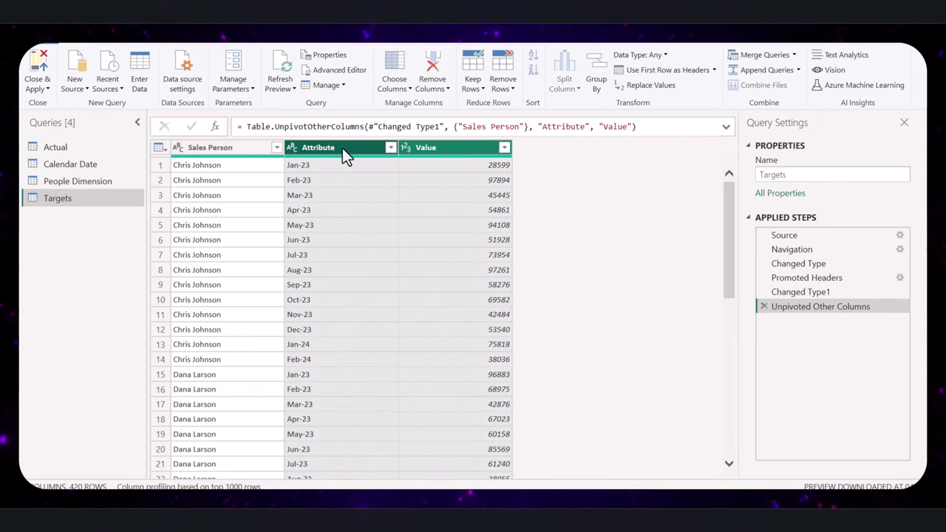
- Rename the Attribute column to Month and the Value column to Target in the Targets query
double_click(342, 147)
type("Month")
key("Return")
left_click(441, 149)
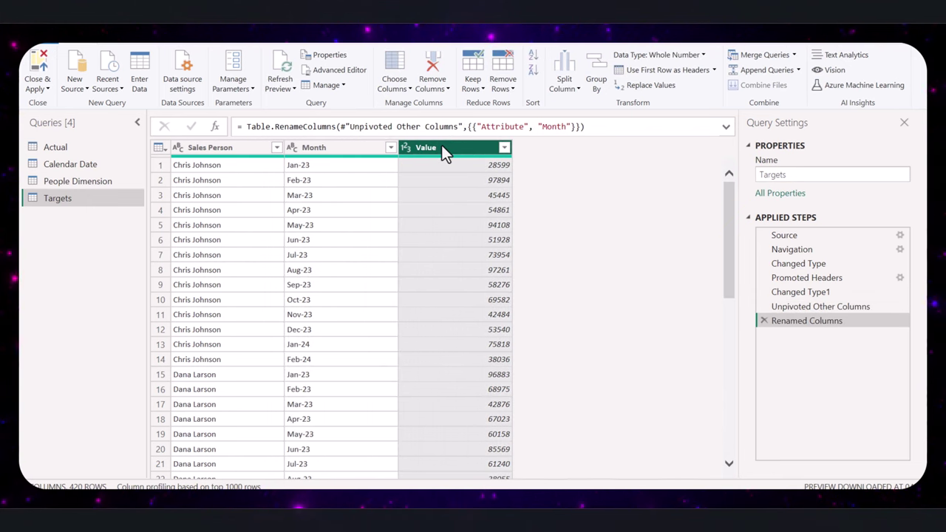
double_click(443, 145)
type("Target")
key("Return")
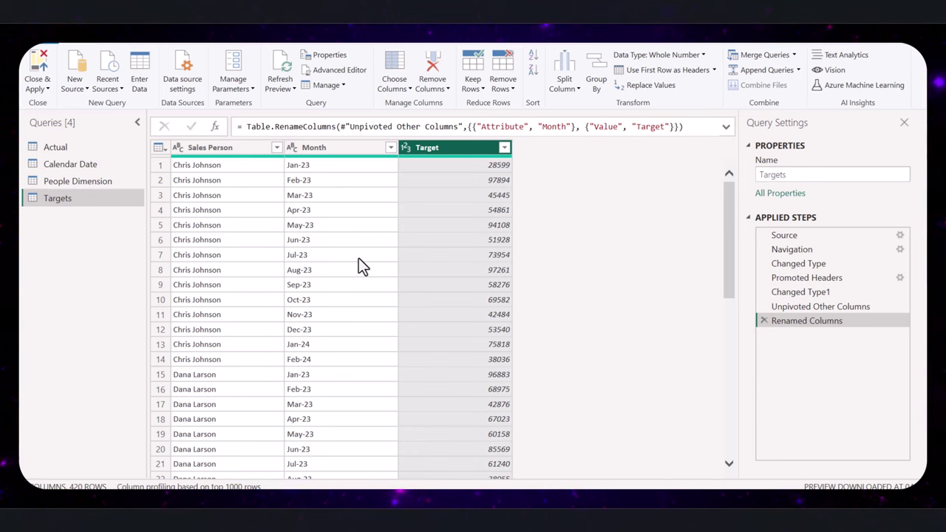
- Set the Month column's data type to Date in the Targets query, and check the Actual query's Month column
left_click(316, 148)
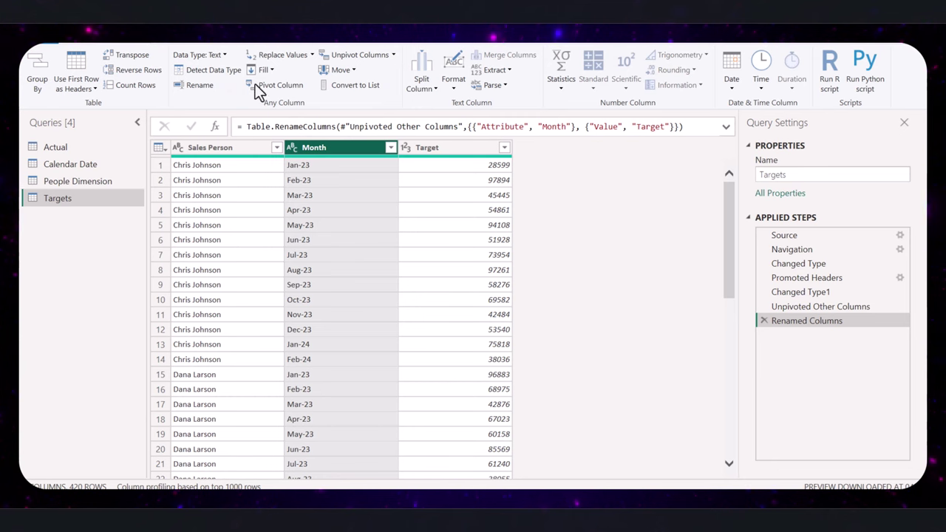
left_click(222, 57)
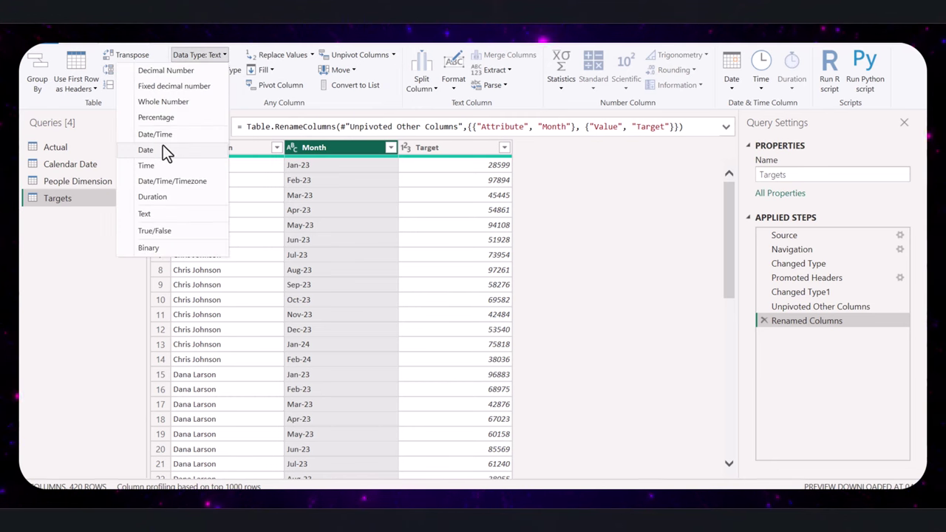
left_click(164, 147)
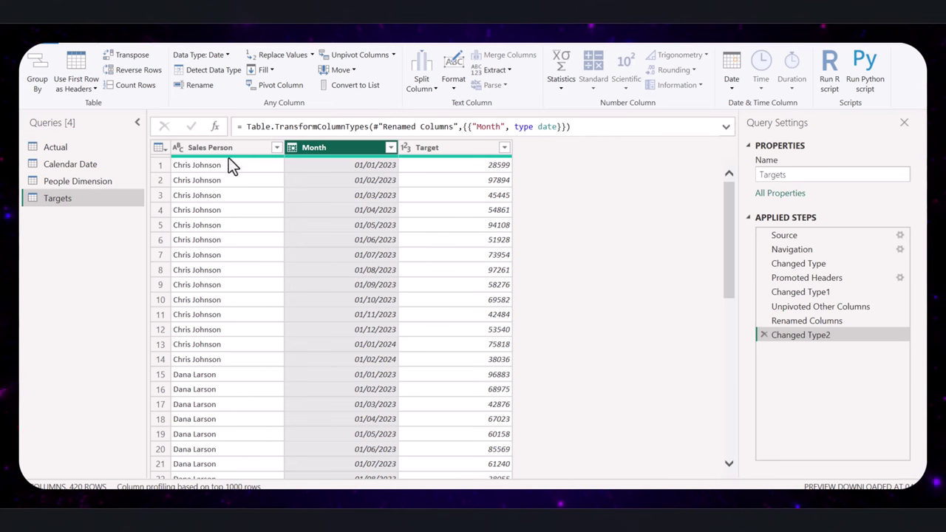
left_click(55, 147)
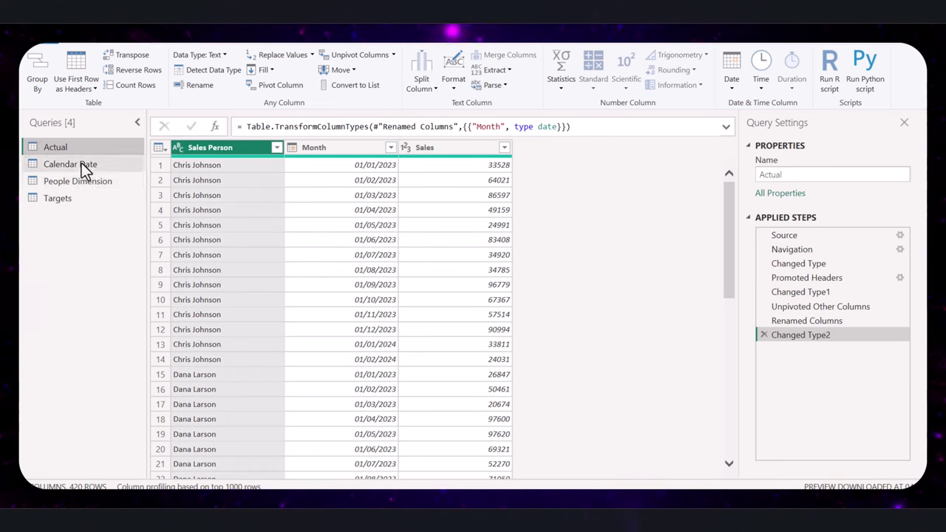
- Add a Year column derived from the Date column in the Calendar Date query
left_click(81, 163)
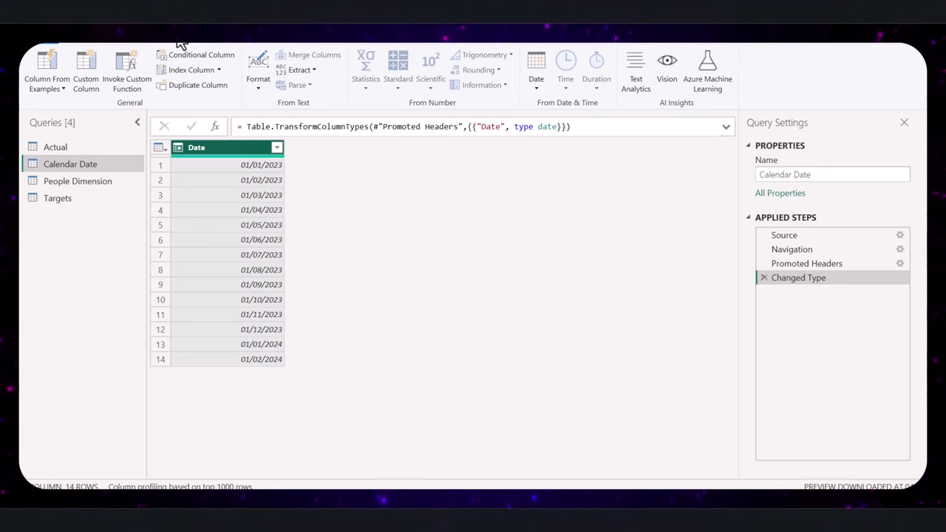
left_click(534, 87)
mouse_move(473, 150)
left_click(405, 151)
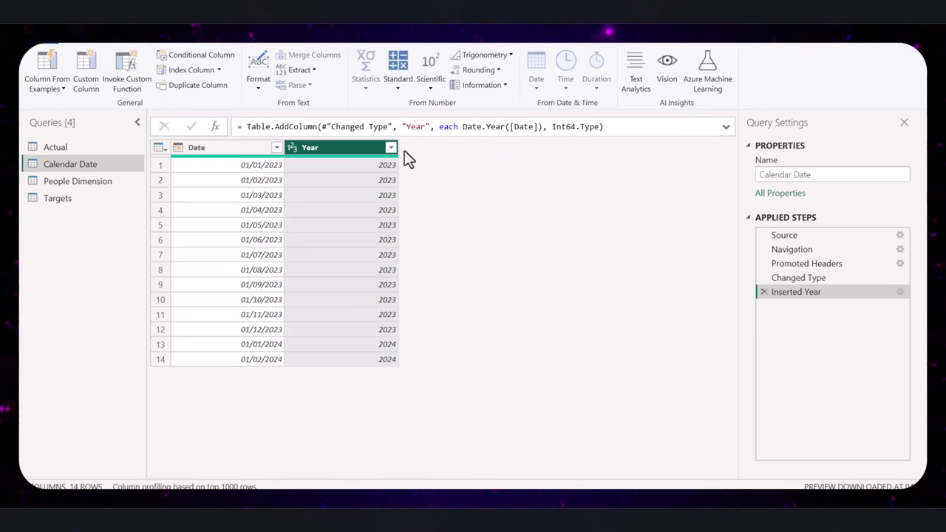
- Add a Month number column and a Month Name column derived from the Date column in the Calendar Date query
left_click(203, 147)
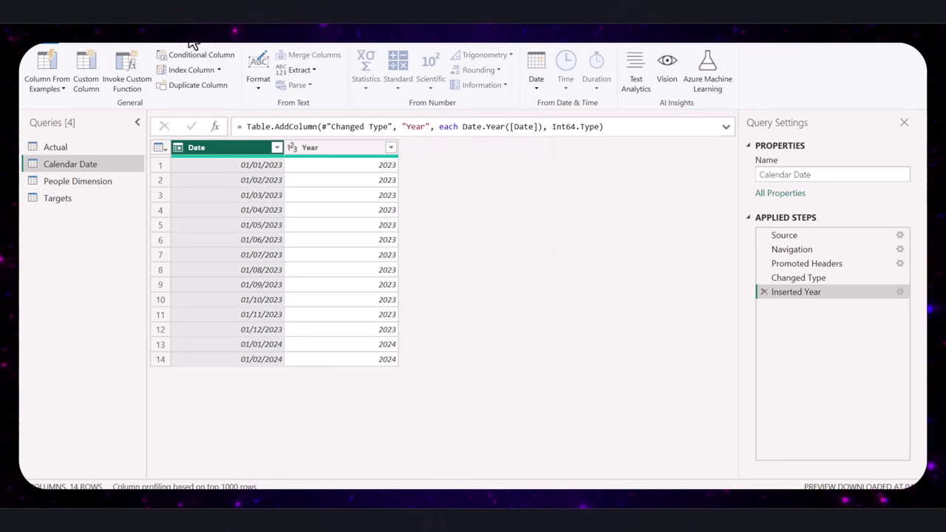
left_click(533, 83)
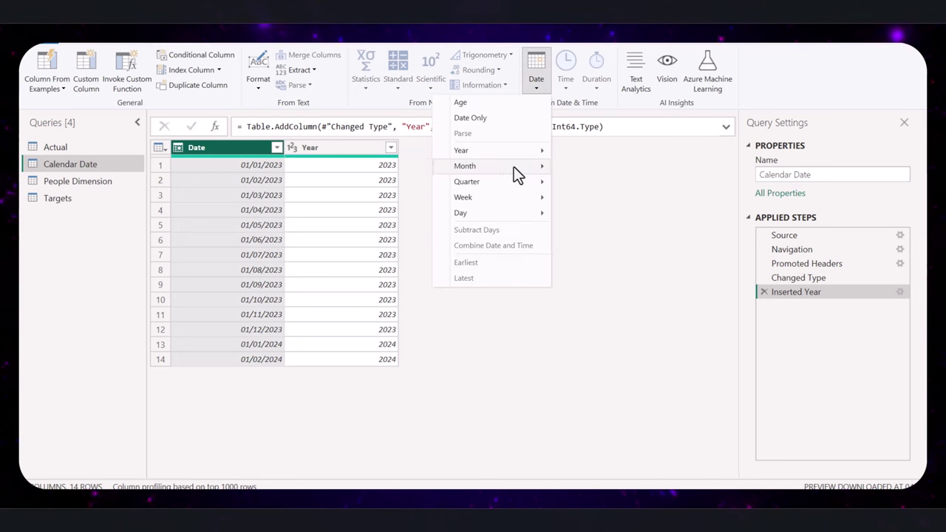
mouse_move(509, 166)
left_click(378, 167)
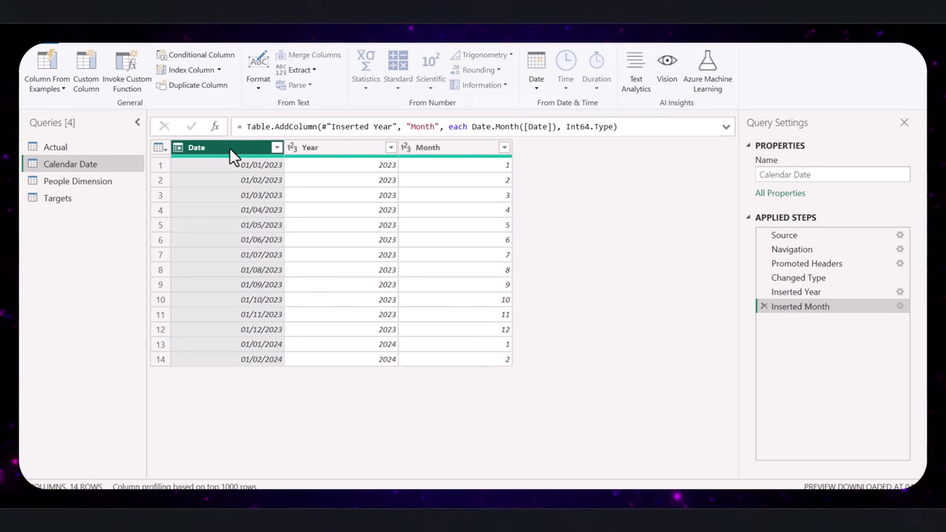
left_click(533, 82)
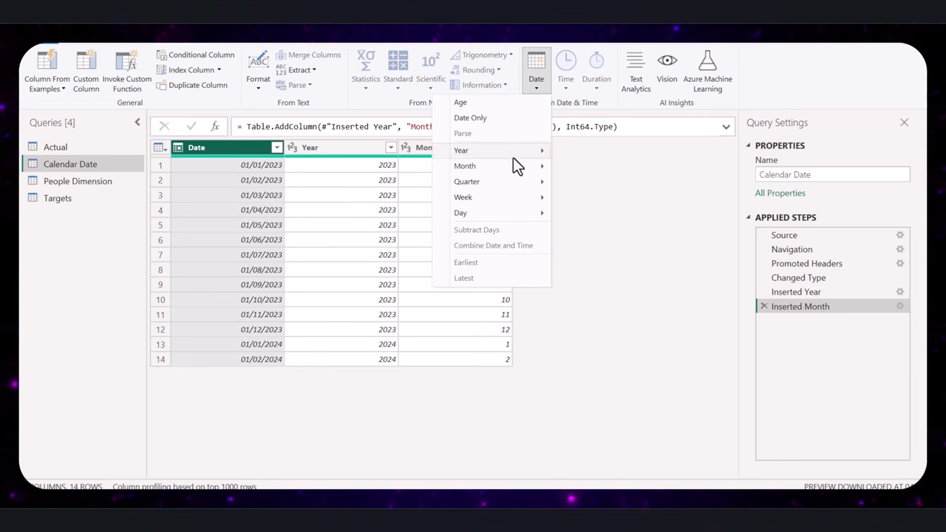
mouse_move(511, 165)
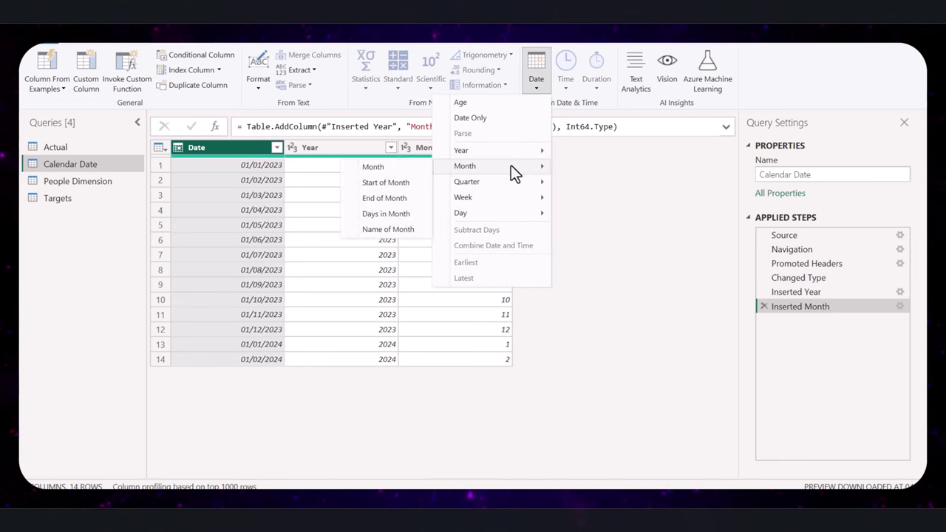
left_click(384, 230)
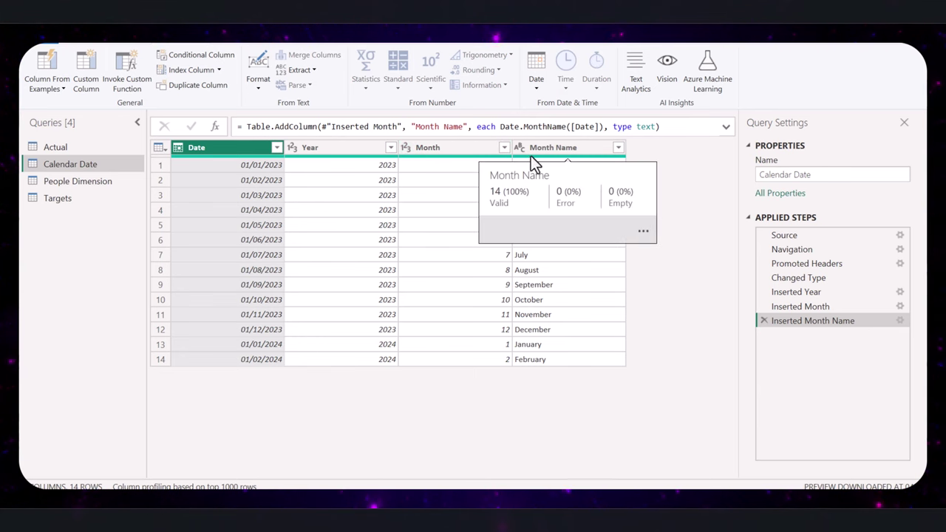
- Close Power Query and apply the changes to load all four tables into the report
left_click(79, 43)
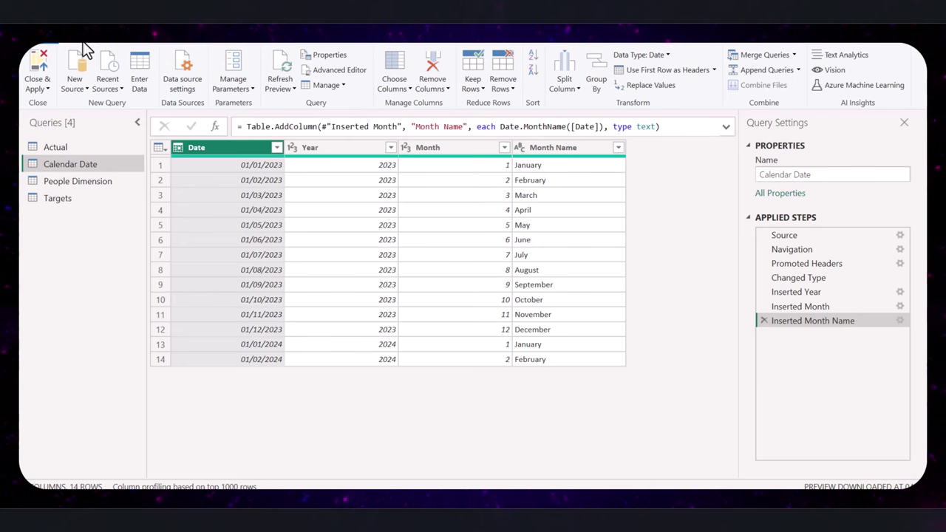
left_click(37, 86)
left_click(64, 102)
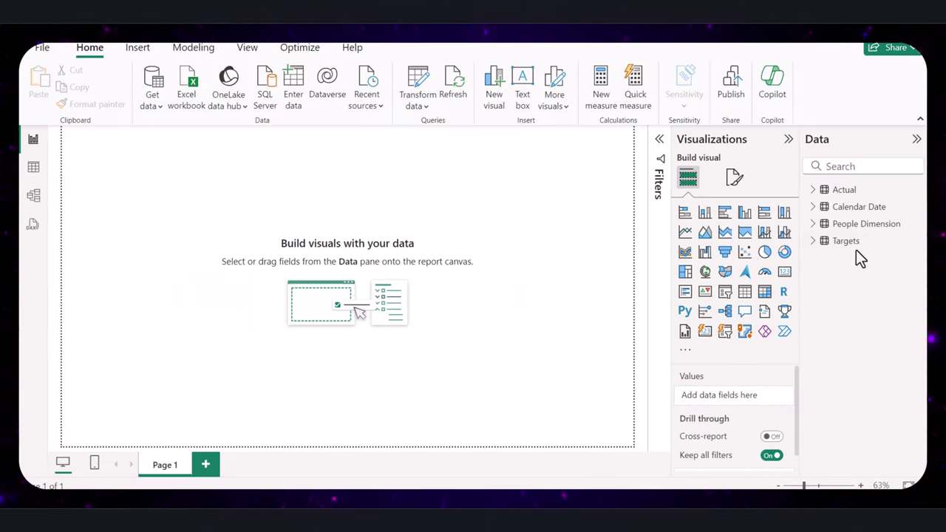
- Show the data model's relationship diagram and collapse the Properties and Data panes to make room for the tables
left_click(34, 198)
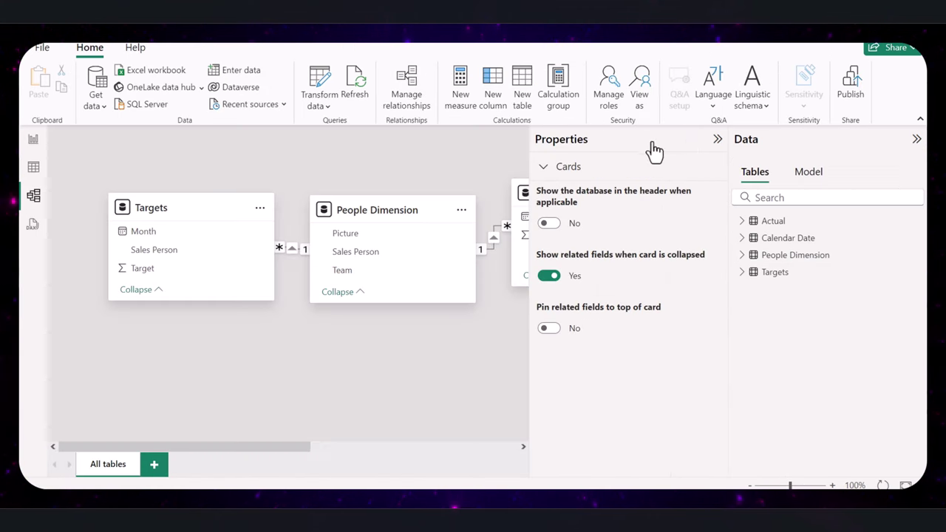
left_click(717, 140)
left_click(916, 139)
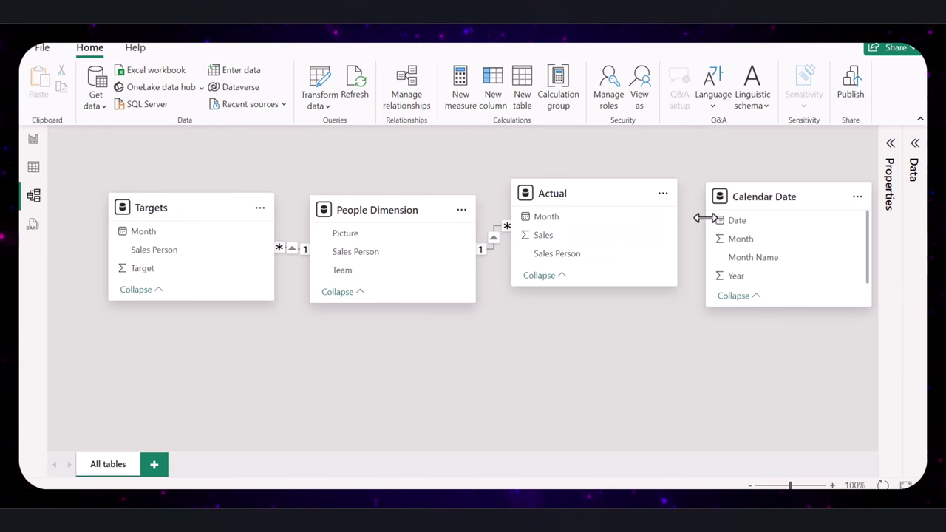
- Create active one-to-many, single-direction relationships from Calendar Date's Date column to the Month columns of Actual and Targets
left_click(741, 220)
left_click_drag(735, 223, 569, 231)
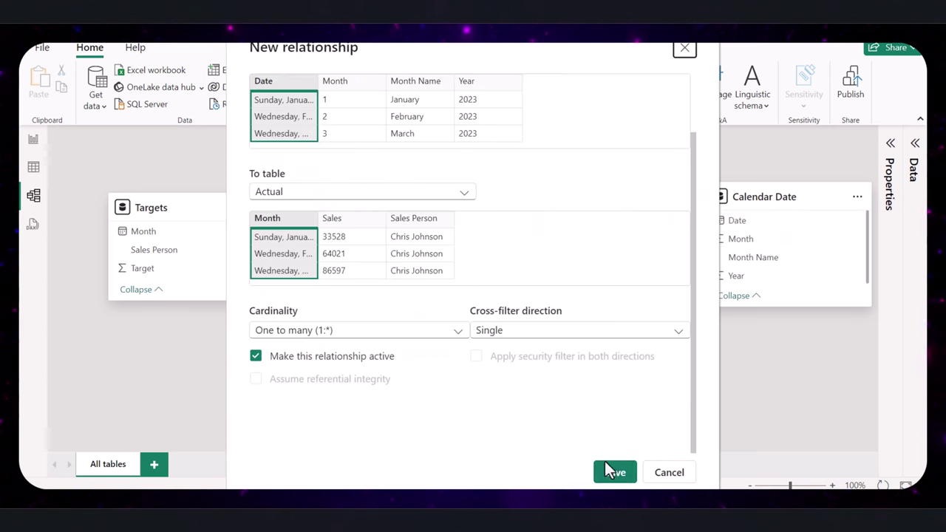
left_click(613, 472)
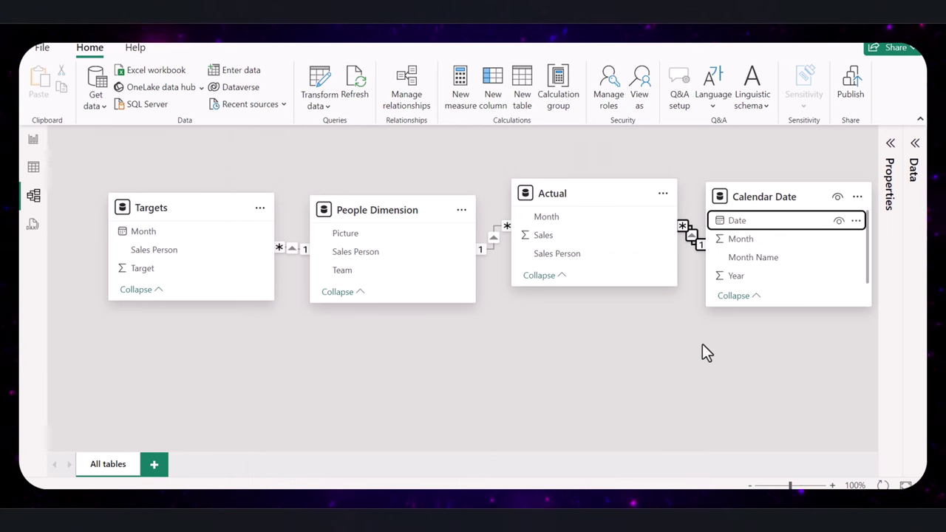
left_click_drag(747, 220, 165, 232)
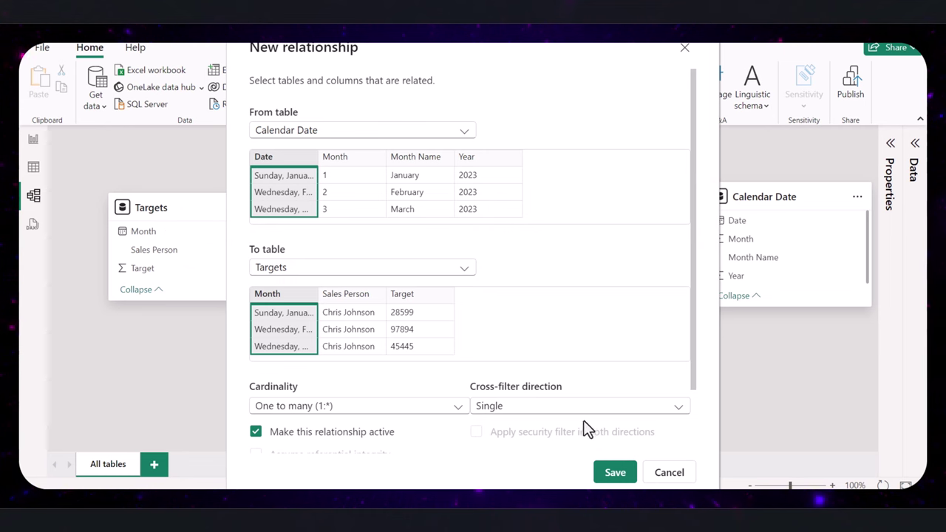
left_click(615, 475)
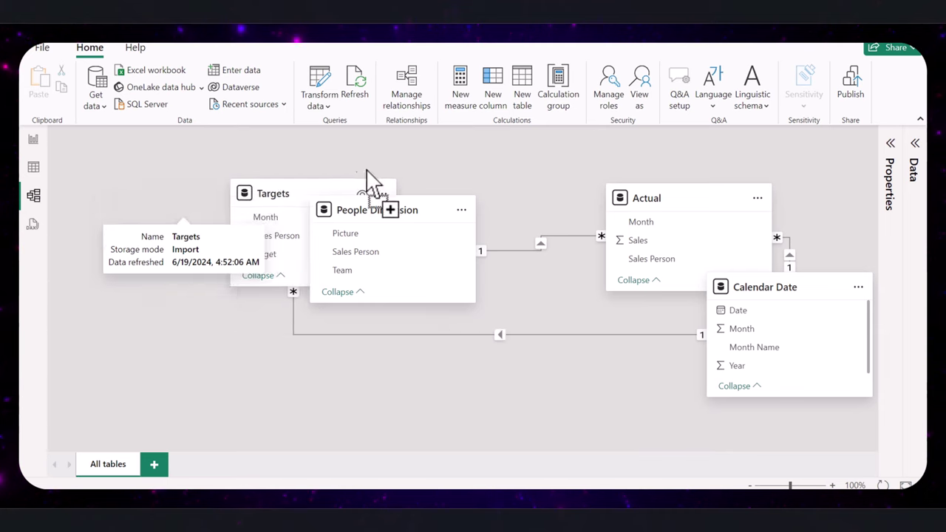
- Arrange the model diagram with People Dimension and Calendar Date on opposite sides, Targets between them above and Actual below
left_click_drag(377, 210, 168, 227)
left_click_drag(143, 201, 404, 193)
left_click_drag(691, 200, 401, 408)
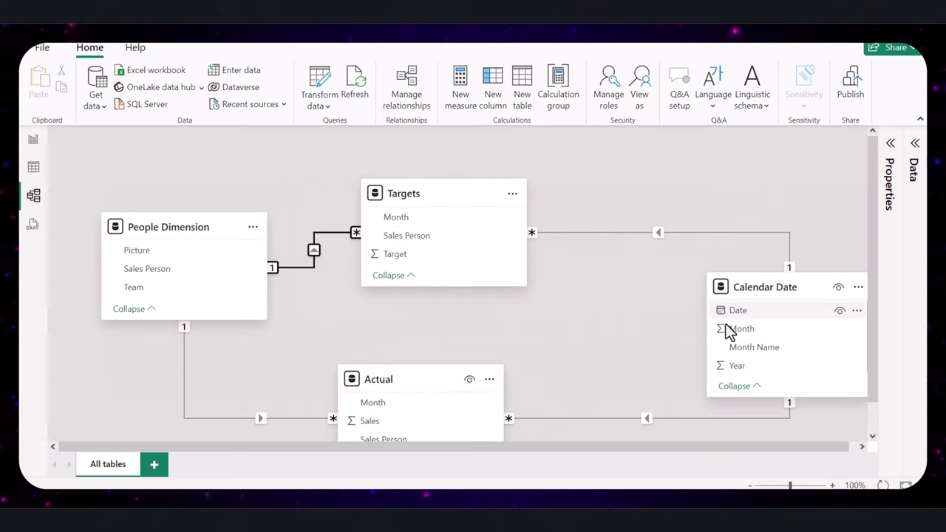
left_click_drag(737, 283, 725, 251)
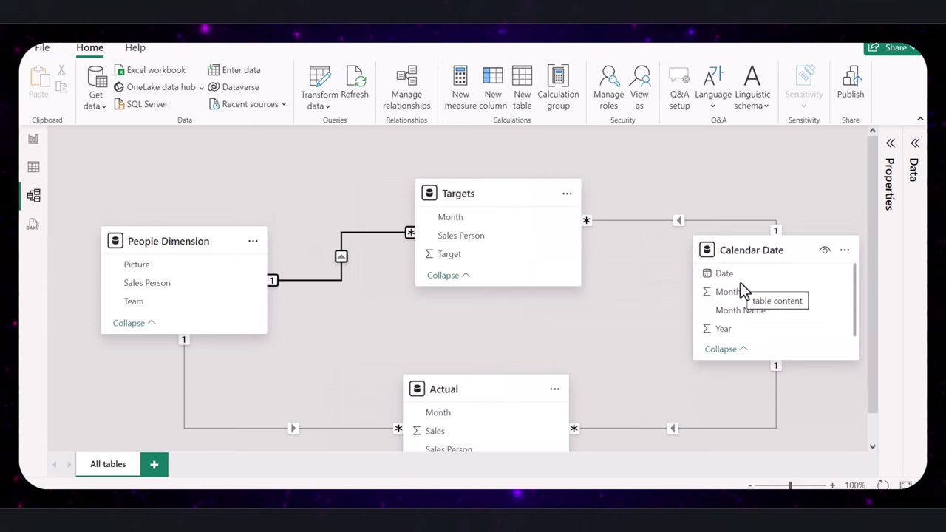
- Examine the Calendar Date table's rows and return to the blank report page
left_click(32, 169)
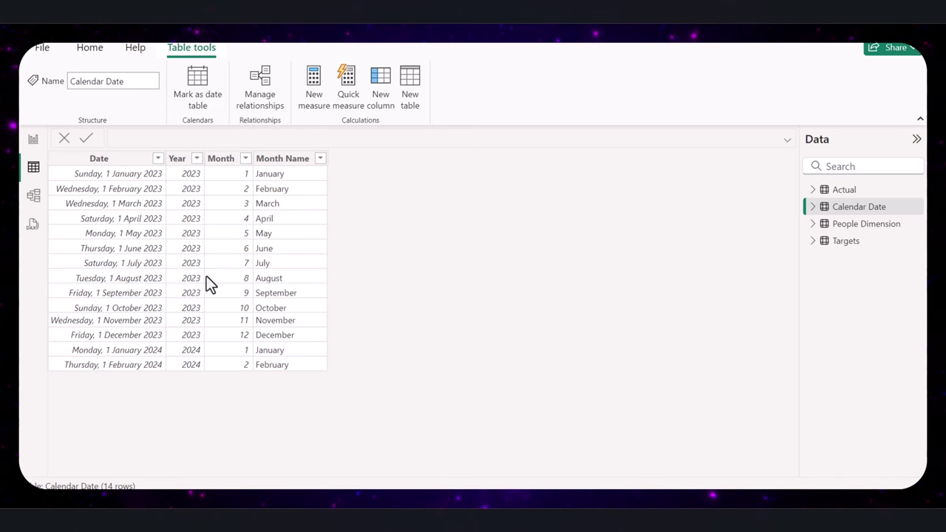
left_click(32, 142)
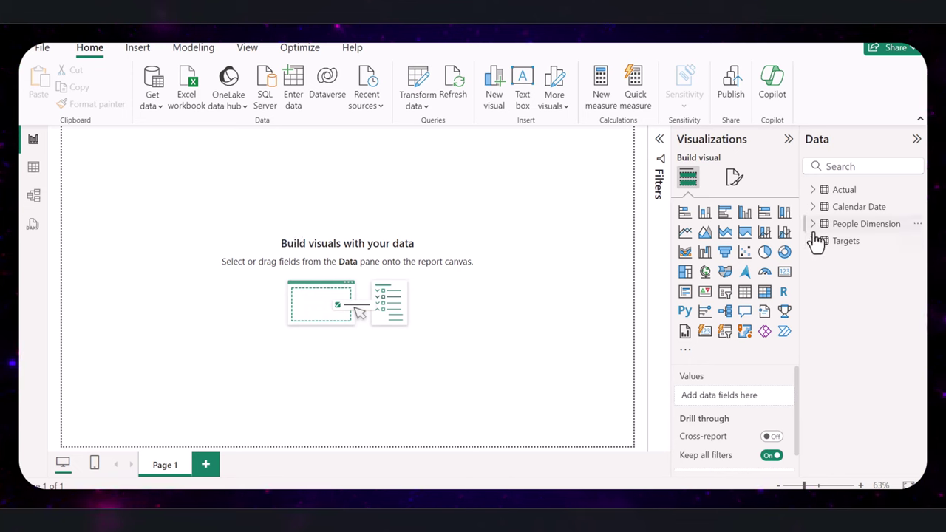
- Add a measure to the Actual table defined as Total Sales Actual = SUM(Actual[Sales])
right_click(840, 191)
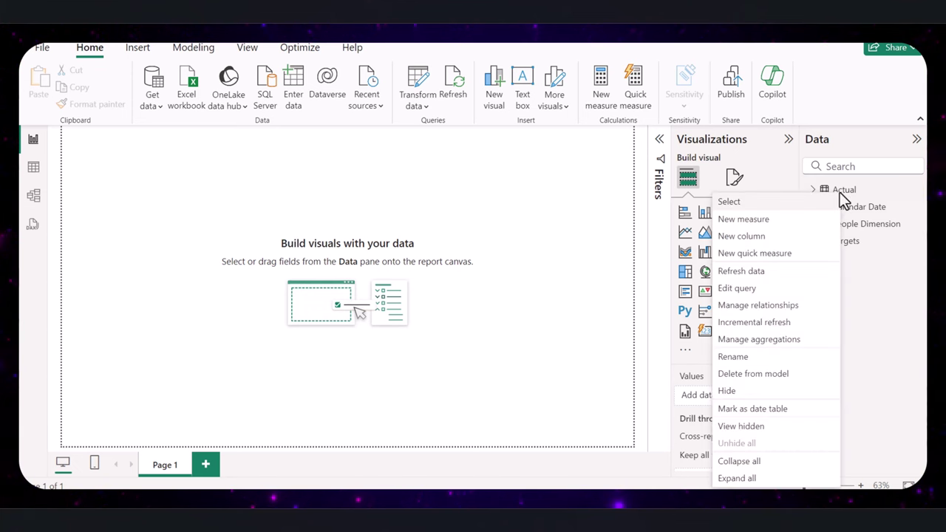
left_click(745, 220)
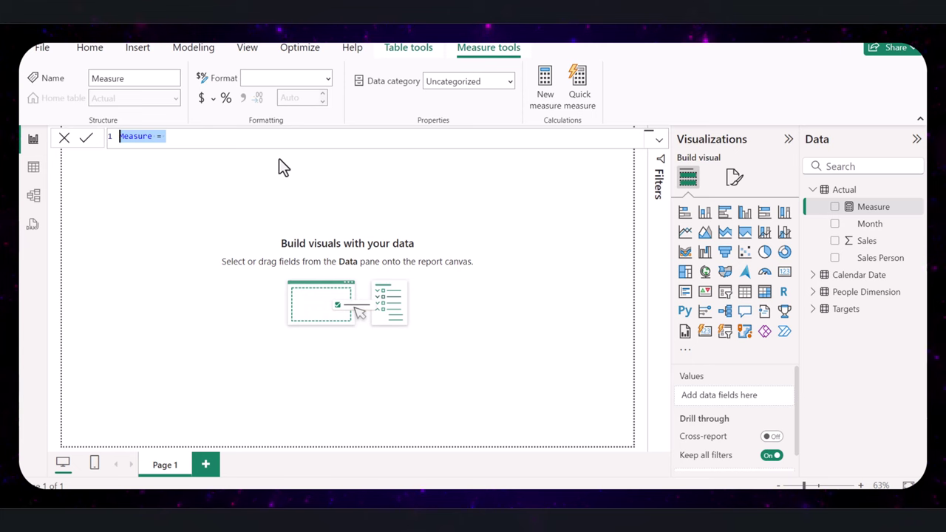
type("Total Sales Actual = SUM(Actual[Sales])")
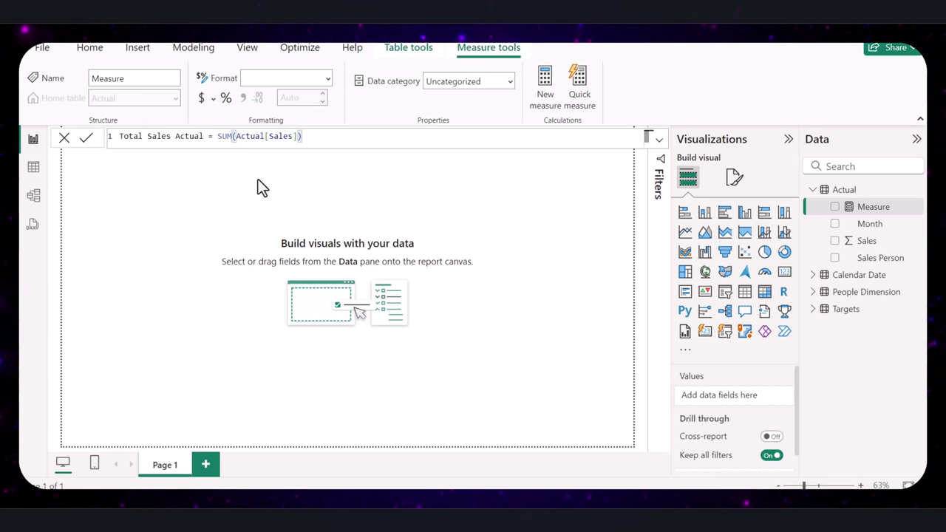
left_click_drag(301, 136, 217, 136)
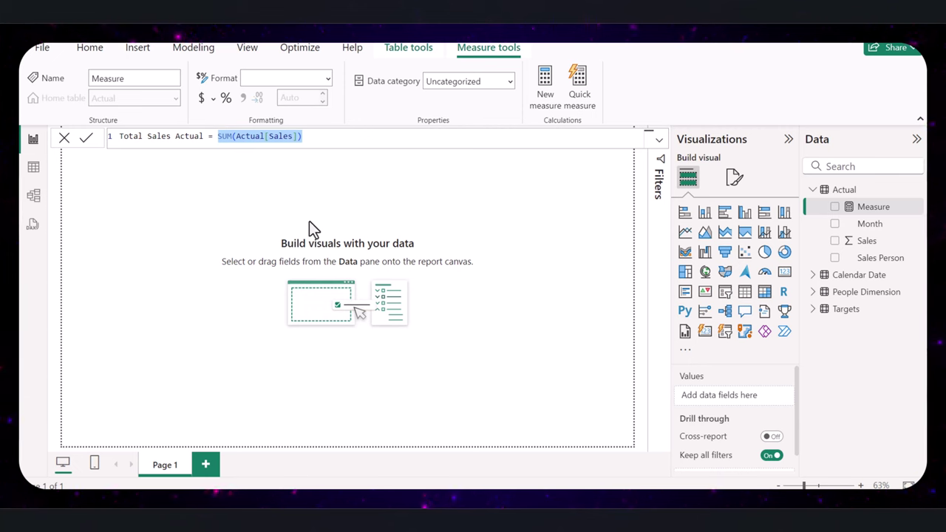
left_click_drag(203, 136, 120, 136)
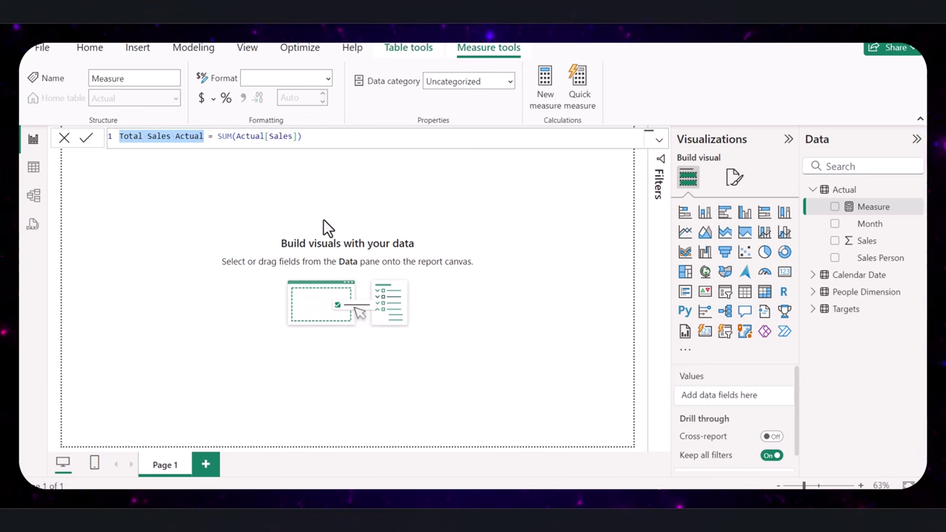
left_click(86, 140)
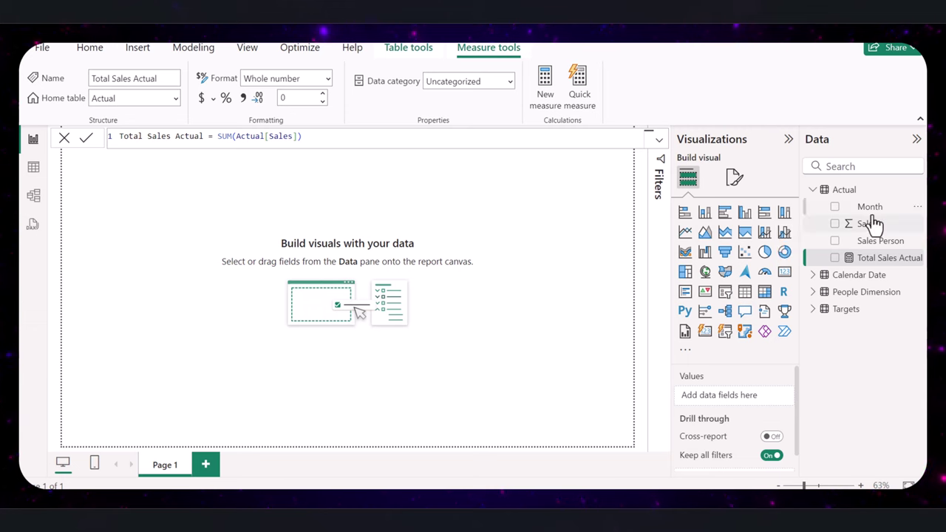
- Add a measure to the Targets table defined as Total Sales Target = SUM(Targets[target])
left_click(847, 310)
right_click(847, 314)
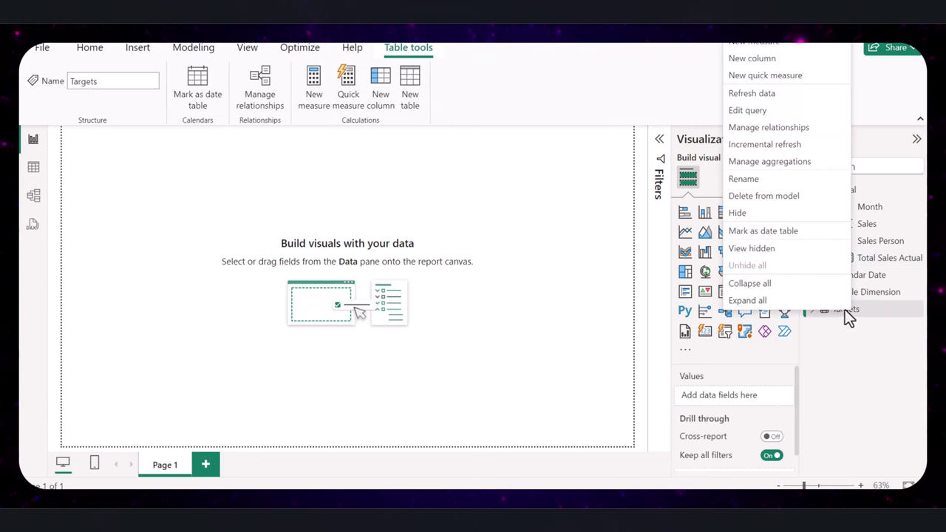
left_click(781, 49)
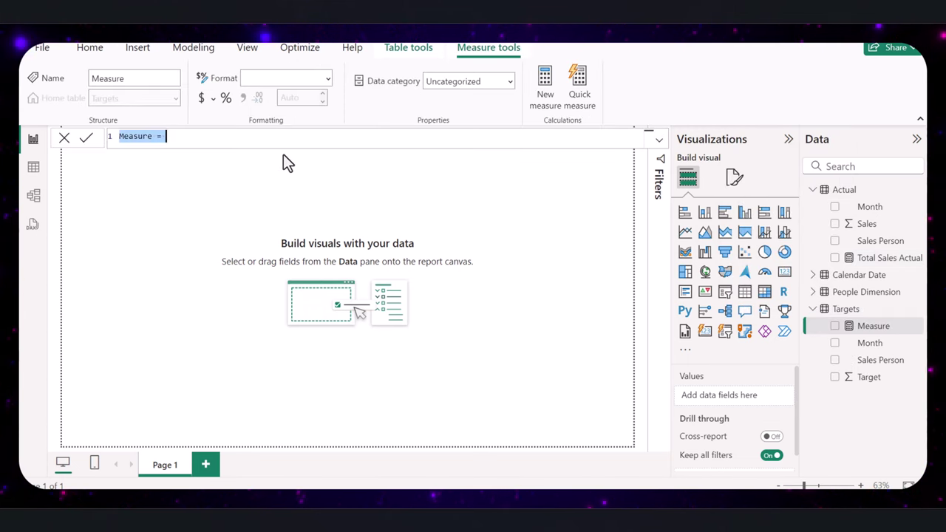
type("Total Sales Target = SUM(Target[Sales])")
left_click_drag(303, 136, 218, 139)
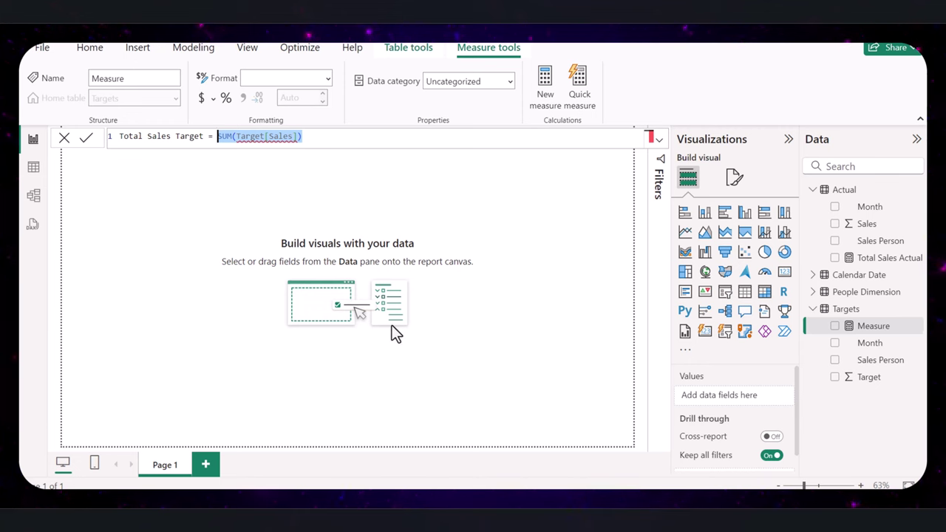
left_click_drag(210, 136, 119, 136)
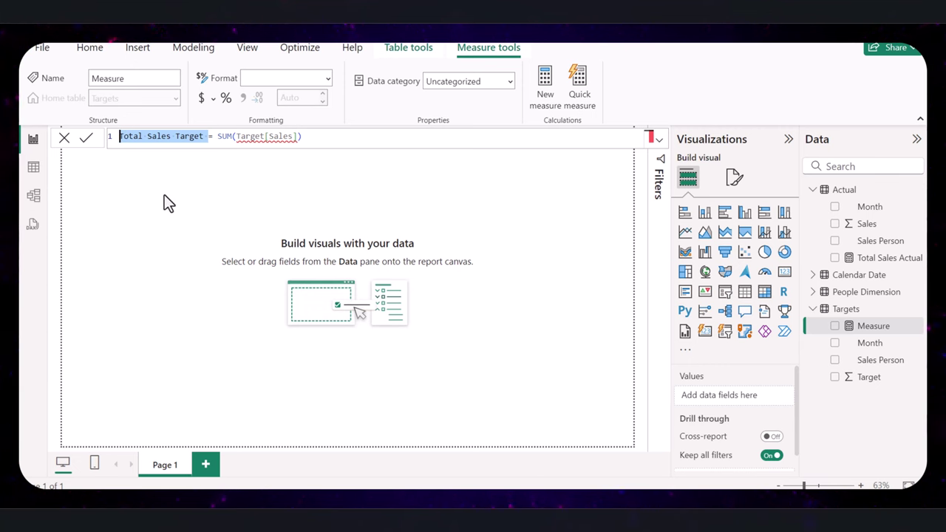
left_click(90, 137)
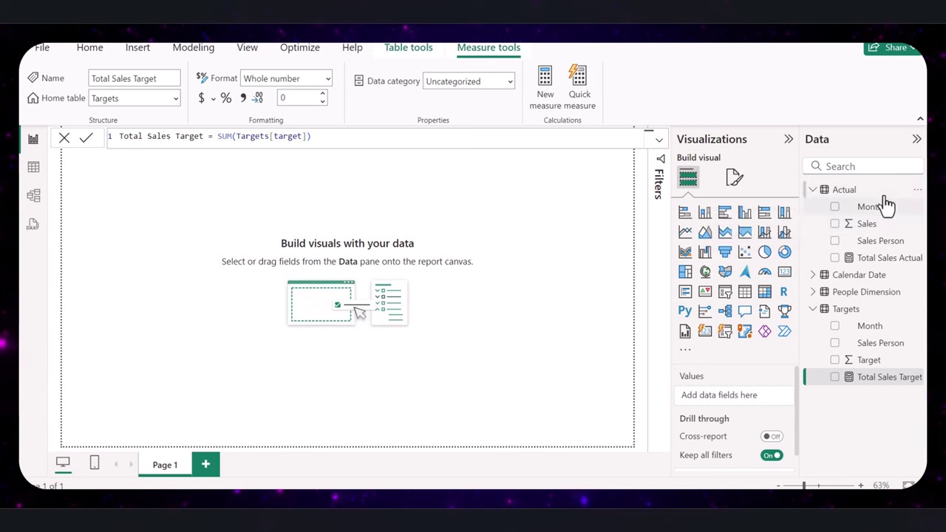
- Add a measure to the Actual table defined as Variance = [Total Sales Actual] - [Total Sales Target]
left_click(845, 191)
right_click(848, 192)
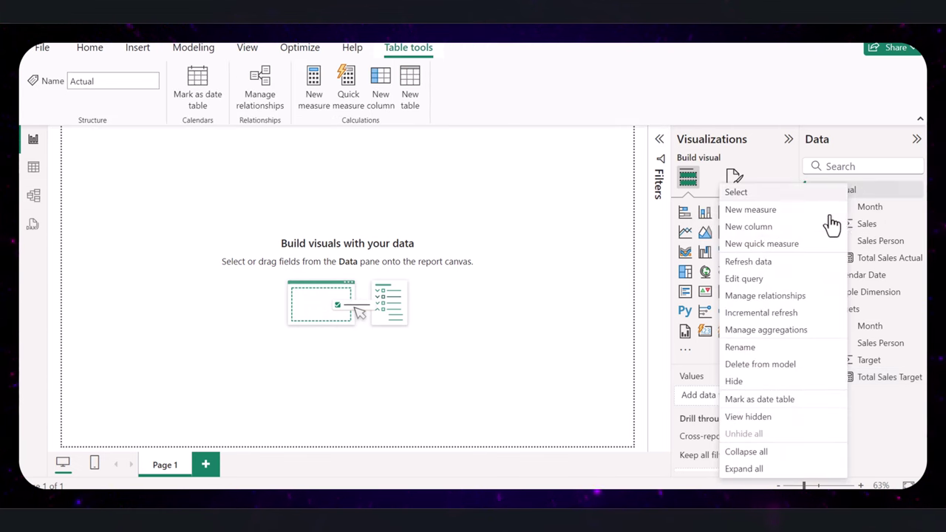
left_click(779, 219)
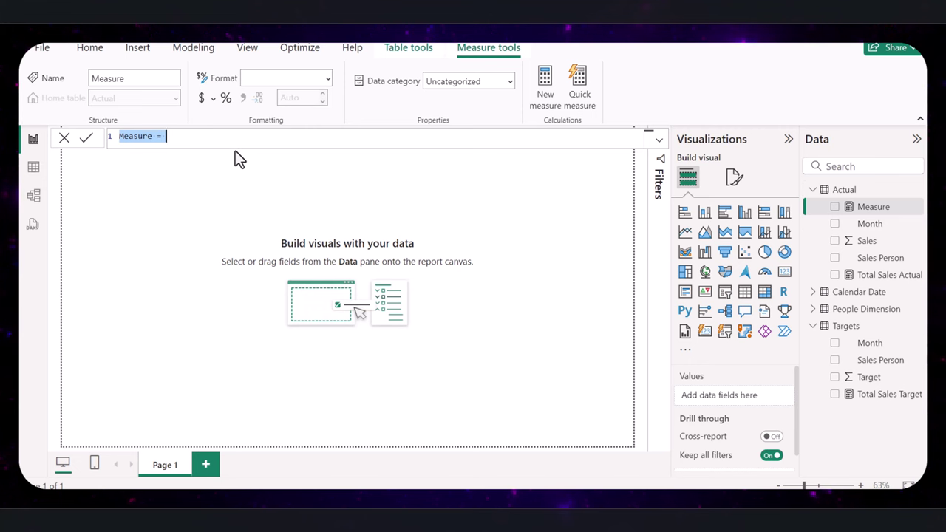
type("Variance = [Total Sales Actual] - [Total Sales Target]")
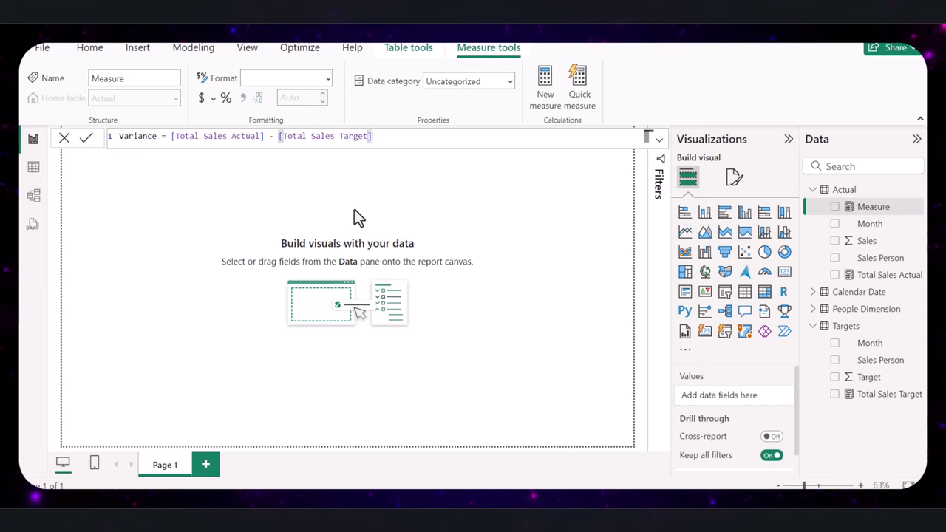
left_click(86, 143)
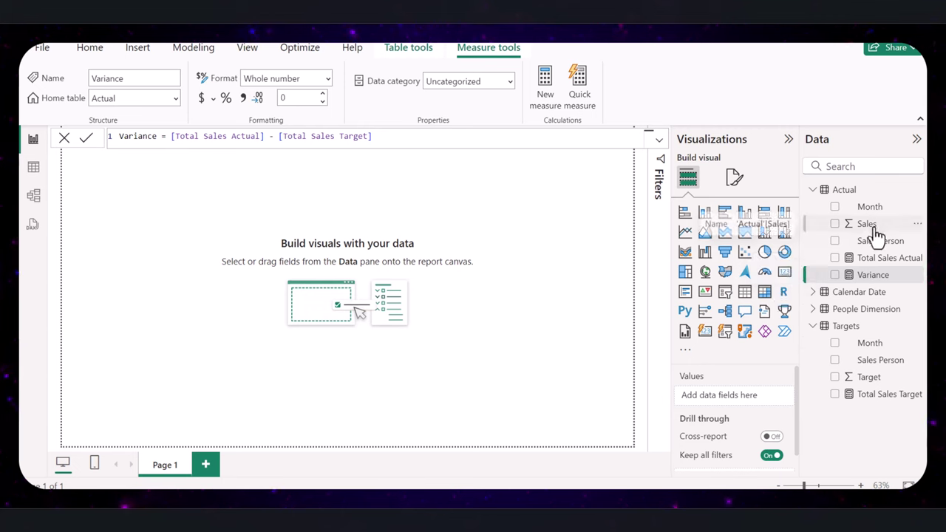
- Add a measure to the Actual table defined as Variance Percentage = DIVIDE([Variance], [Total Sales Target])
left_click(850, 191)
right_click(855, 198)
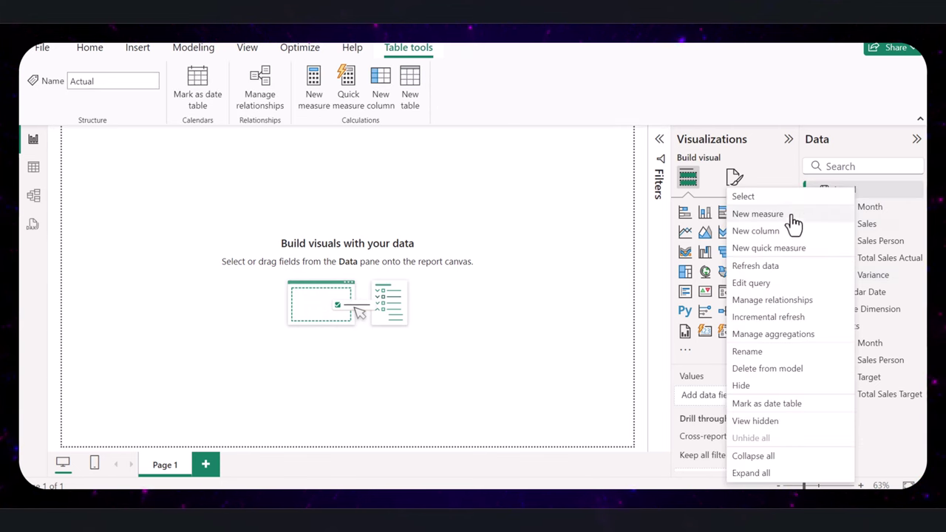
left_click(823, 213)
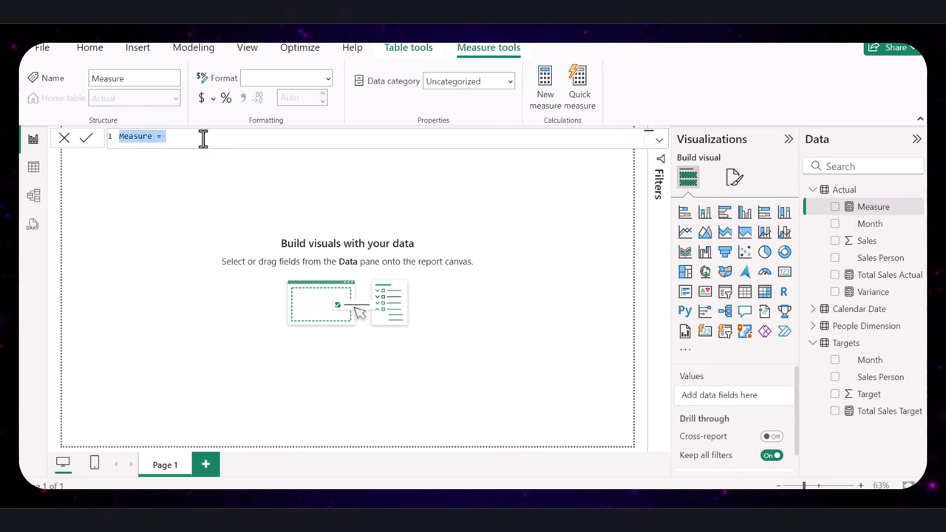
type("Variance Percentage = DIVIDE([Variance], [Total Sales Target])")
left_click(204, 137)
left_click_drag(411, 136, 222, 136)
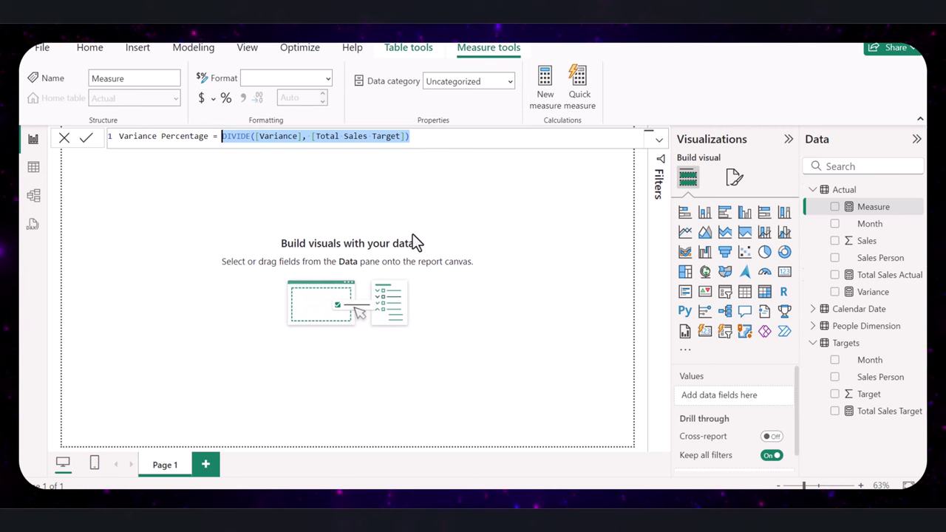
key("Return")
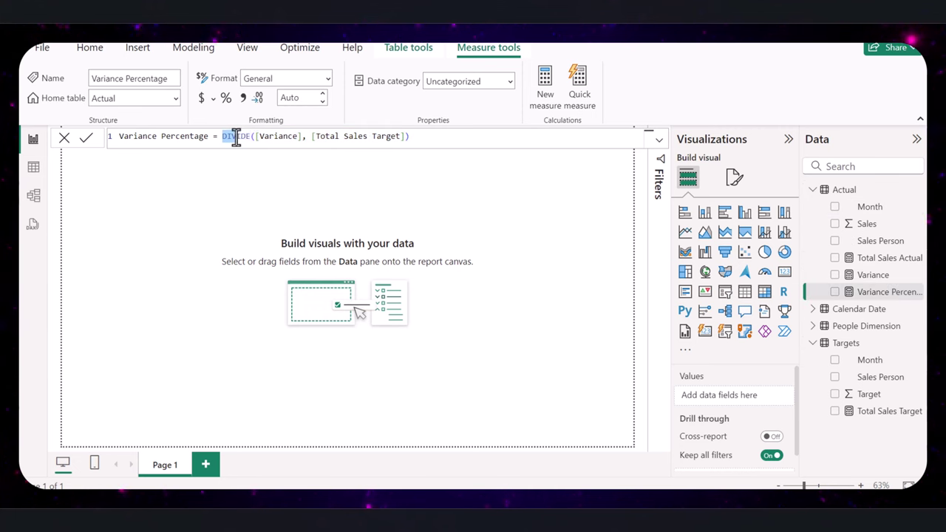
left_click(321, 196)
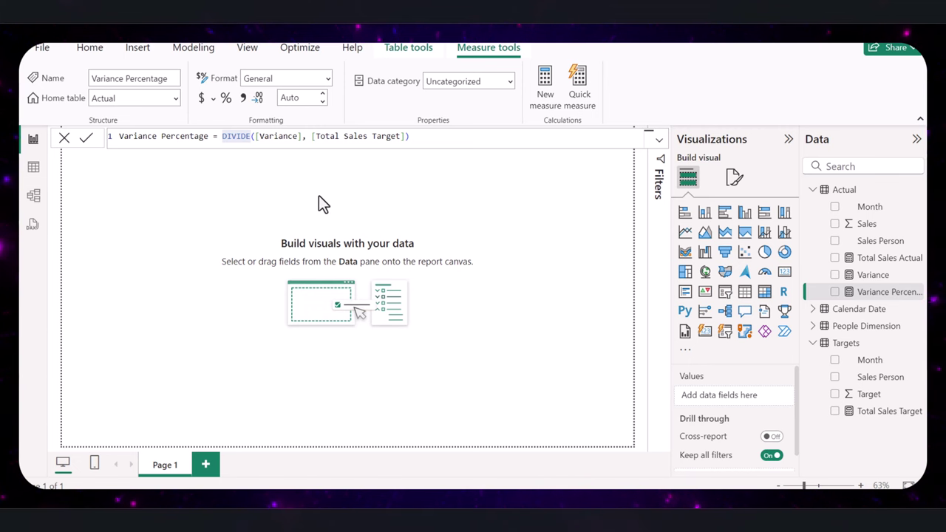
- Add a measure to the Actual table defined as YTD Sales Actual = CALCULATE([Total Sales Actual], DATESYTD('Calendar'[Date]))
right_click(845, 189)
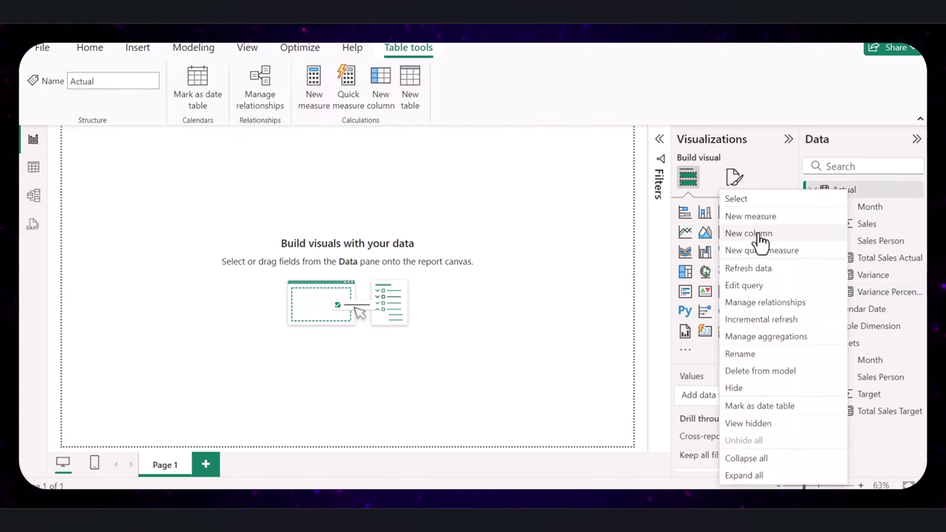
left_click(755, 216)
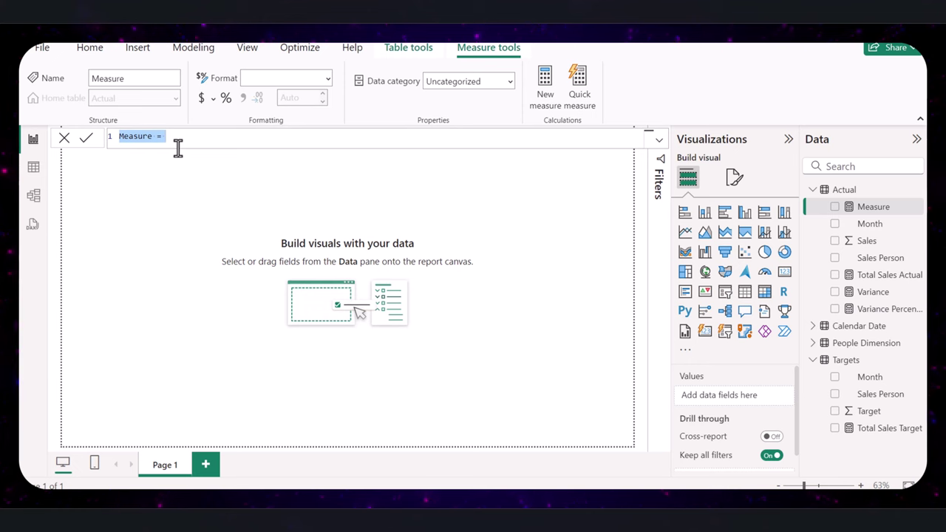
type("YTD Sales Actual = CALCULATE([Total Sales Actual], DATESYTD(Calendar[Date]))")
left_click(232, 139, "shift")
left_click(210, 139, "shift")
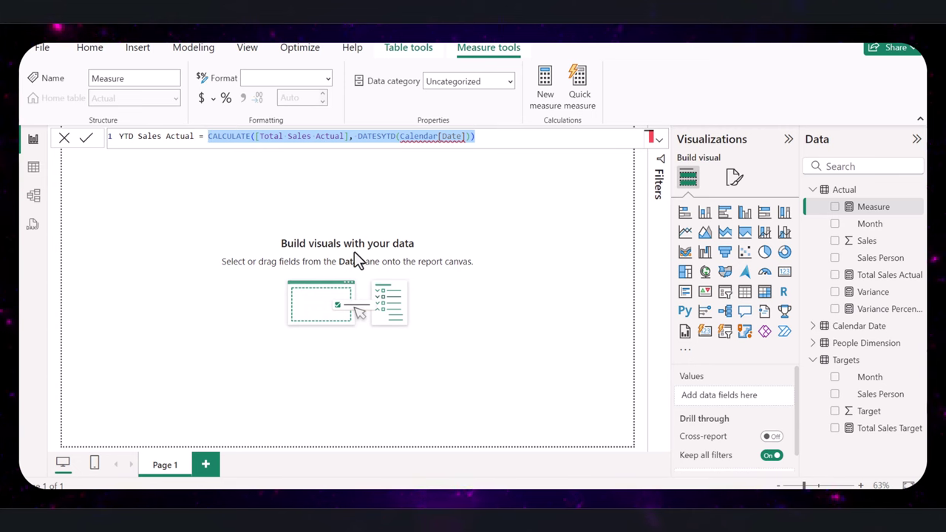
left_click_drag(475, 136, 358, 136)
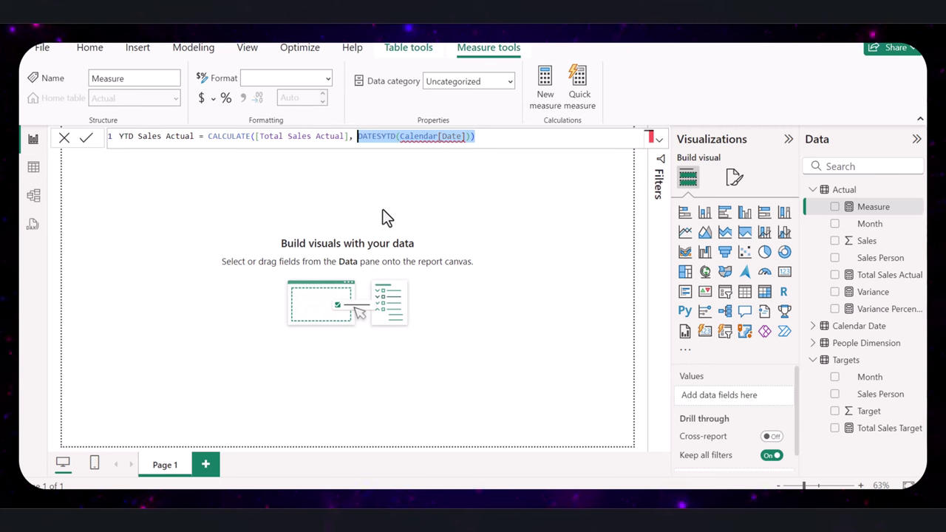
left_click(86, 139)
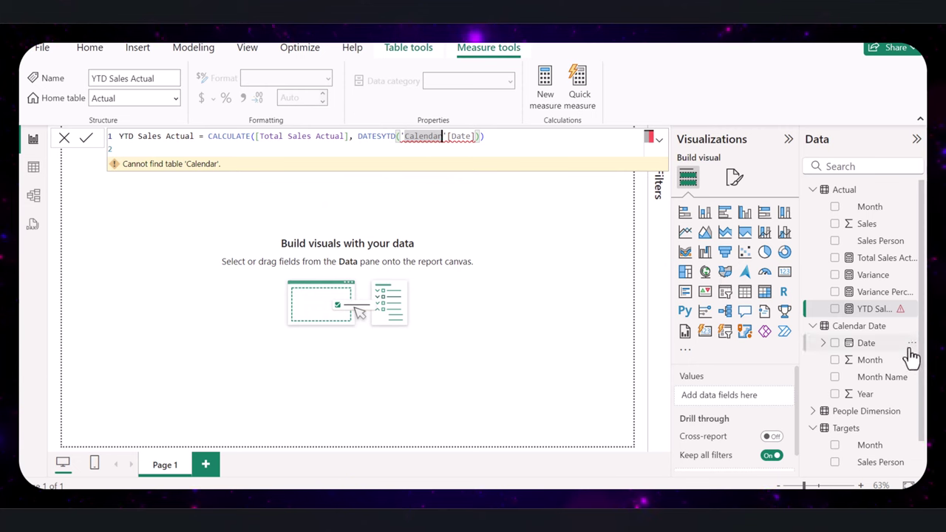
- Correct the YTD Sales Actual formula so DATESYTD references 'Calendar Date'[Date], and deselect the measure
mouse_move(867, 338)
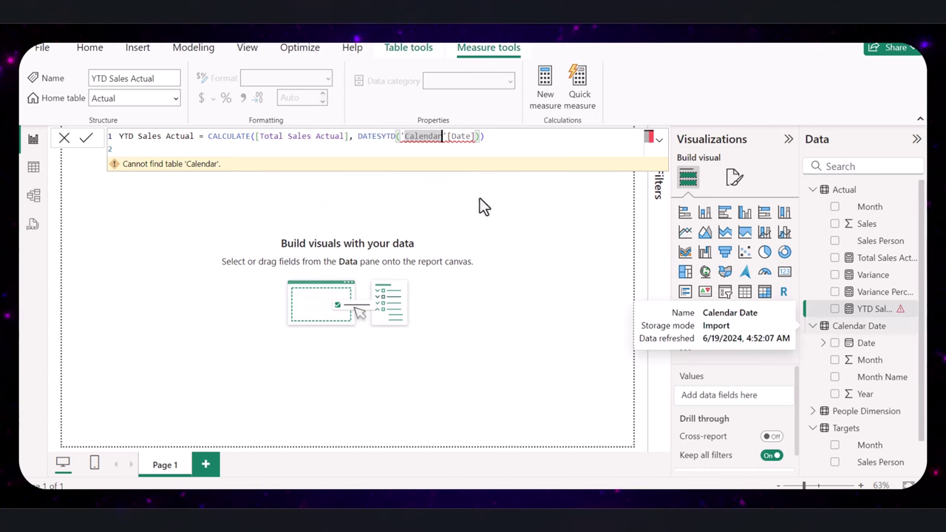
key("Right")
key("Right")
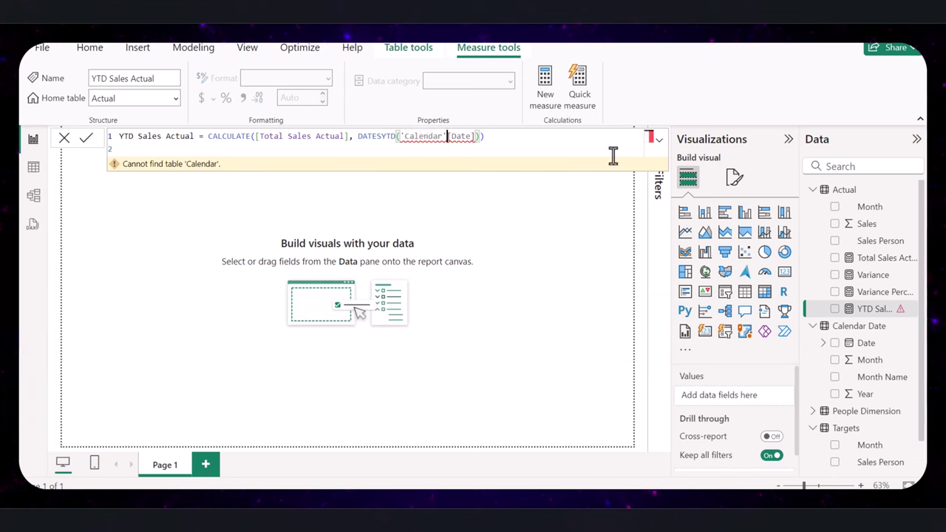
key("Left")
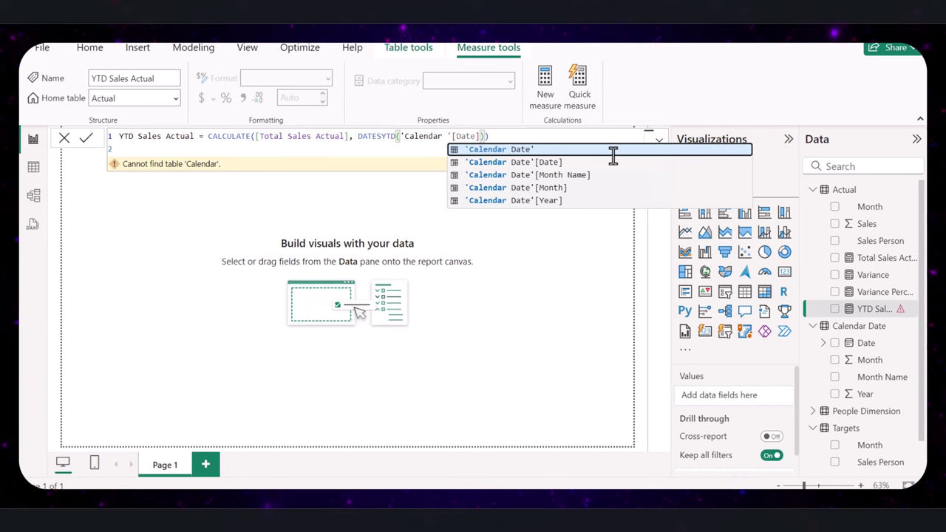
type("Date")
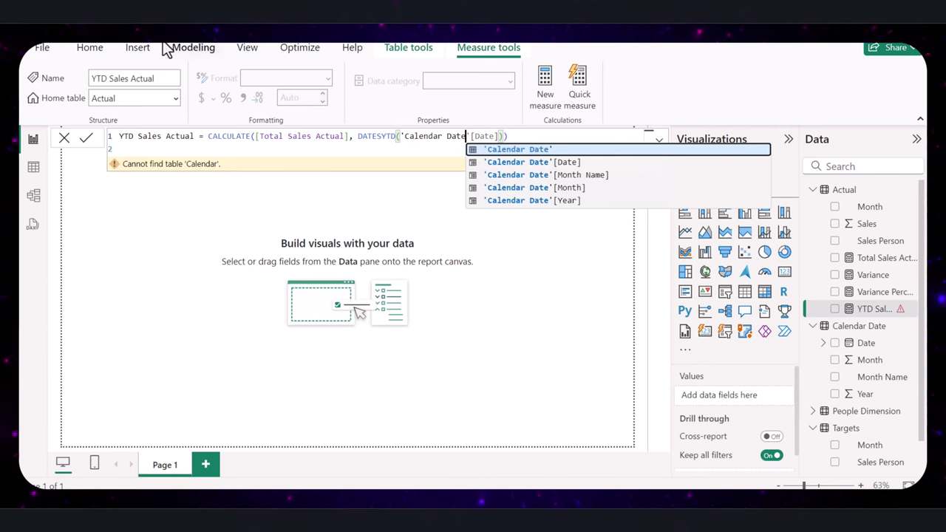
left_click(86, 140)
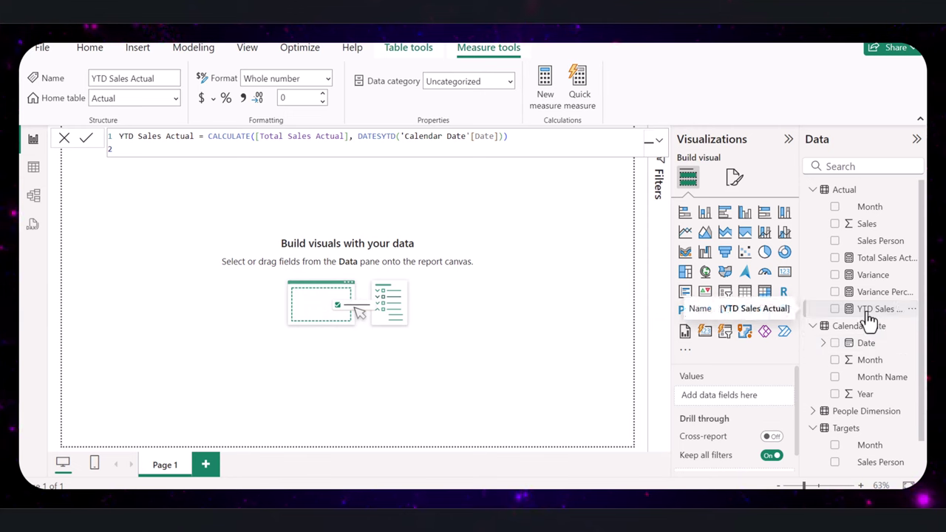
left_click(597, 278)
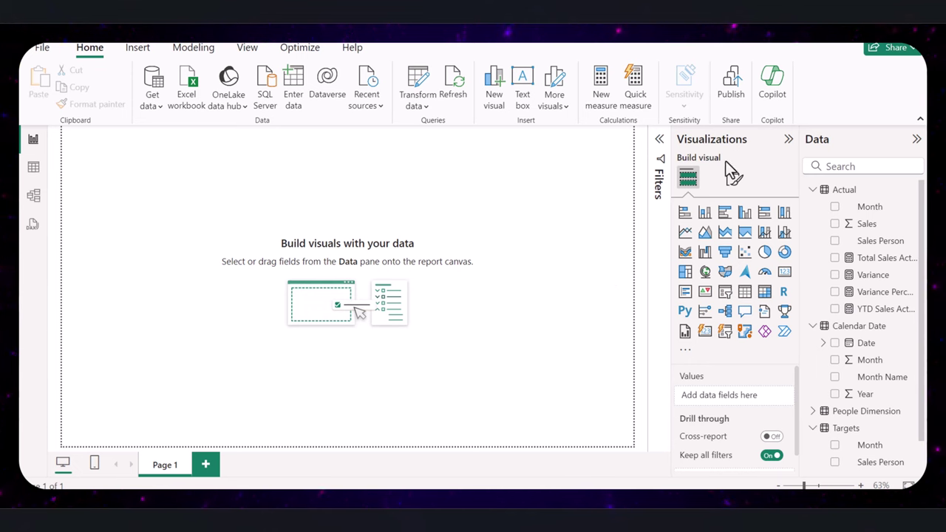
- Add a measure to the Targets table defined as oYTD Sales Target = CALCULATE([Total Sales Target], DATESYTD('Calendar Date'[Date]))
left_click(844, 436)
right_click(845, 437)
left_click(765, 161)
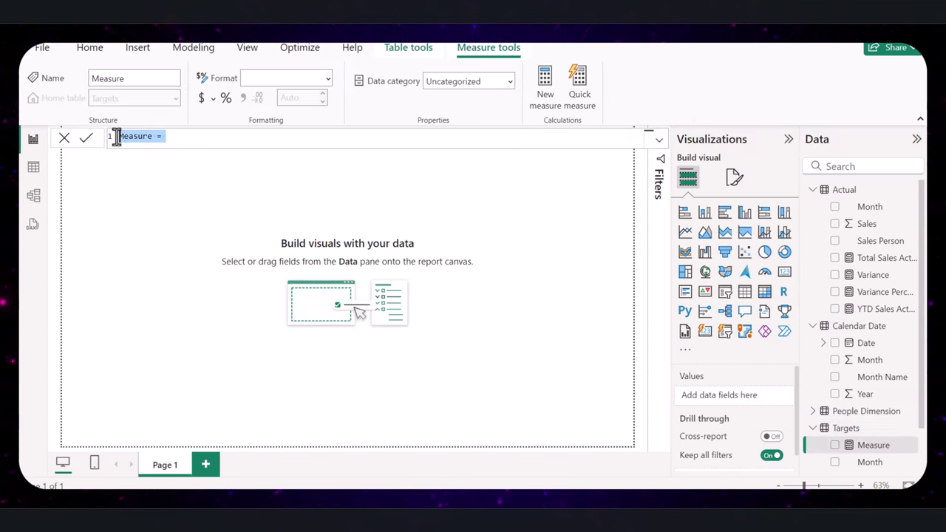
type("YTD Sales Target = CALCULATE([Total Sales Target], DATESYTD('Calendar Date'[Date]))")
left_click(228, 136)
key("shift+End")
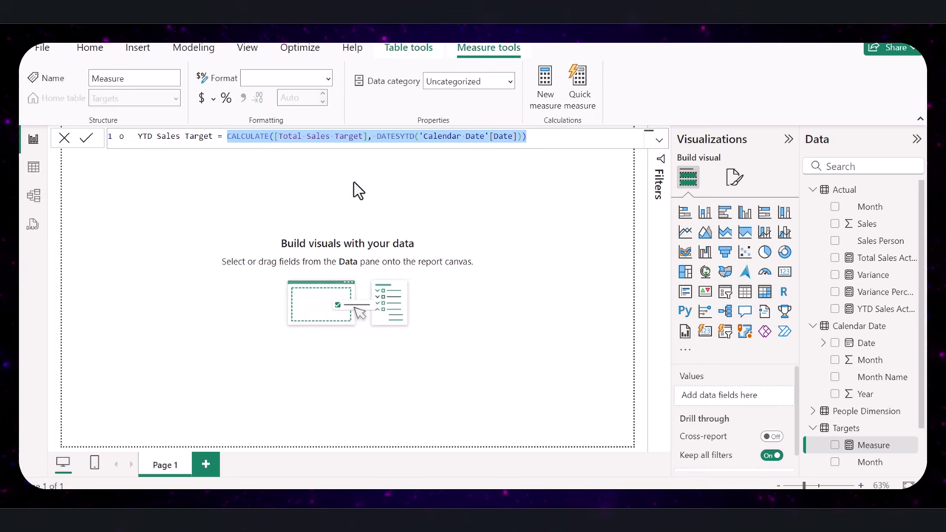
left_click(88, 139)
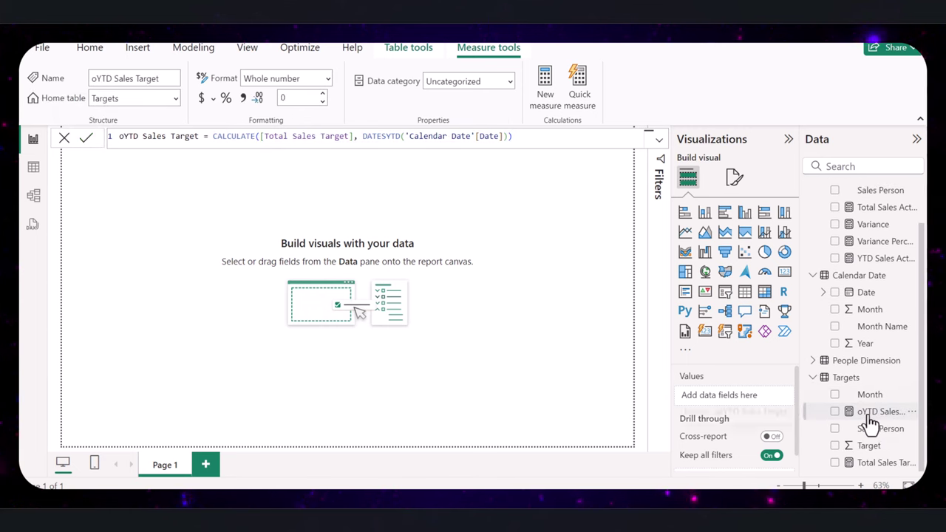
left_click(877, 419)
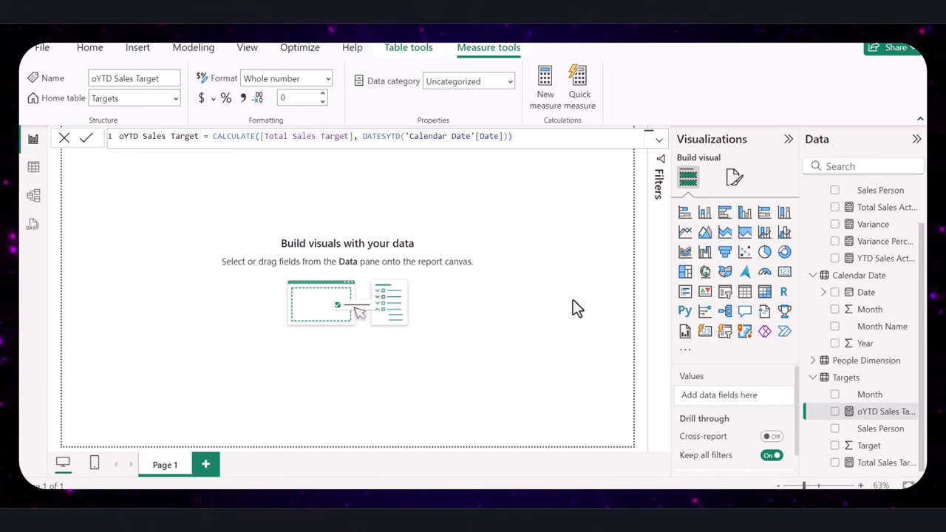
- Add a measure to the Actual table defined as YTD Variance = [YTD Sales Actual] - [YTD Sales Target]
scroll(906, 261, "up", 3)
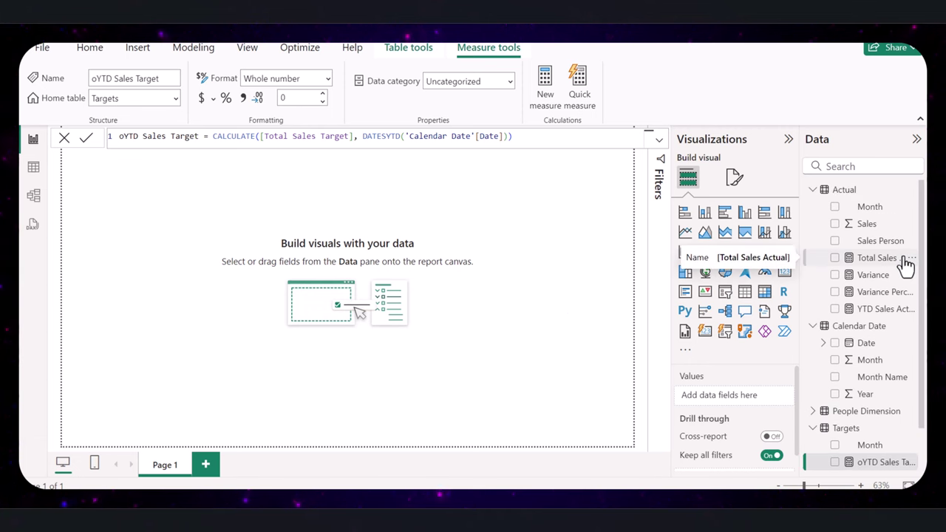
left_click(844, 190)
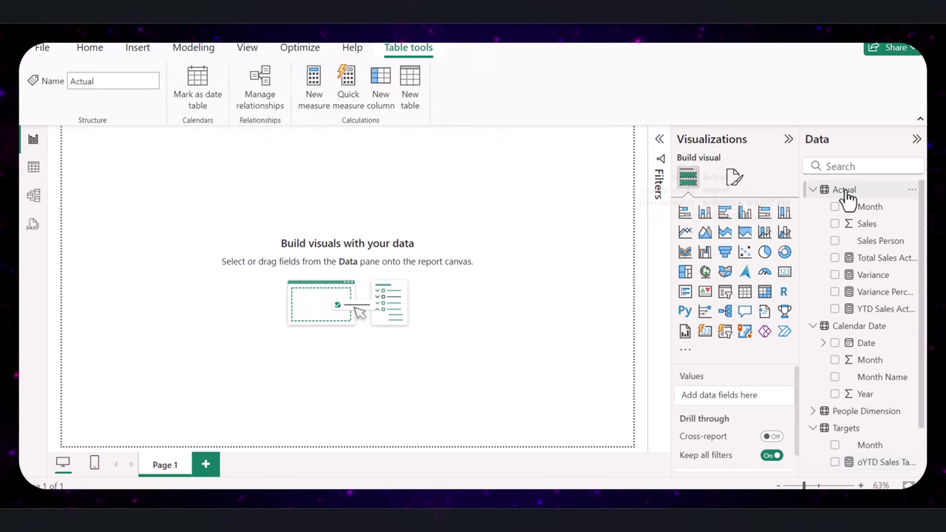
right_click(845, 194)
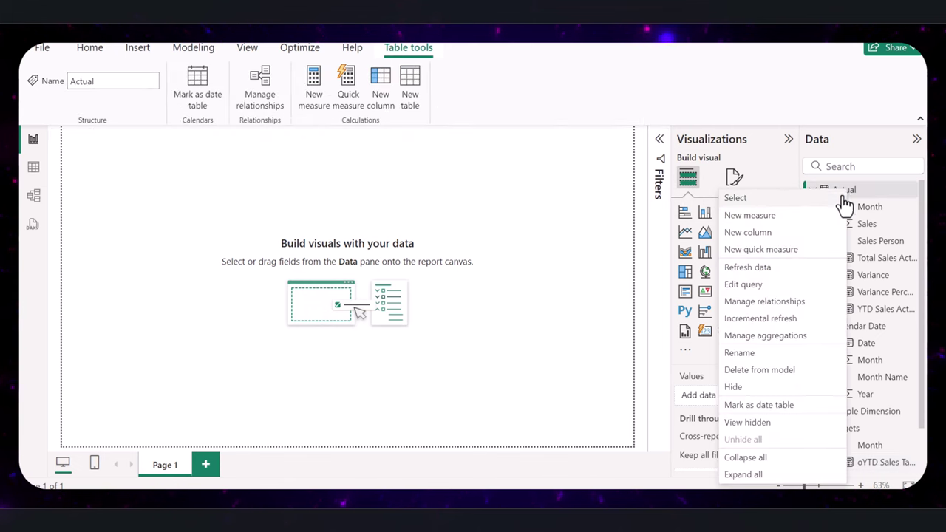
left_click(788, 217)
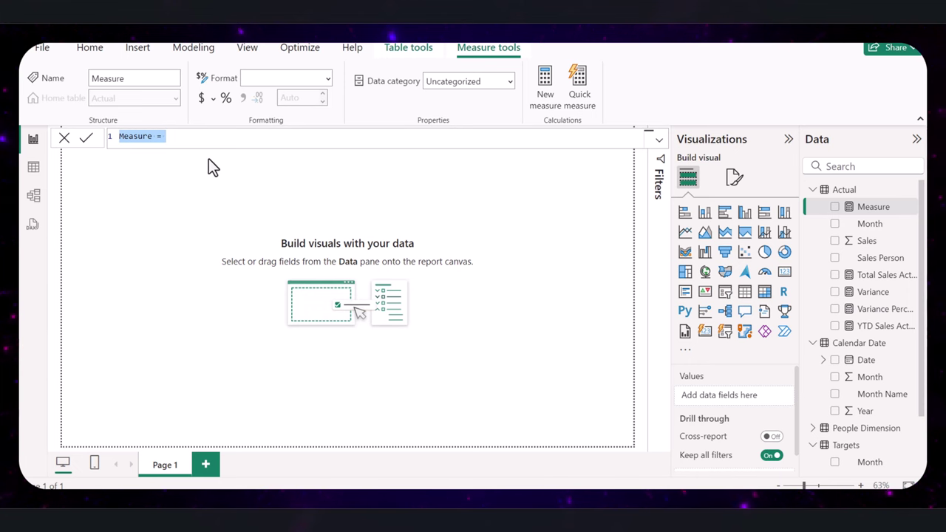
type("YTD Variance = [YTD Sales Actual] - [YTD Sales Target]")
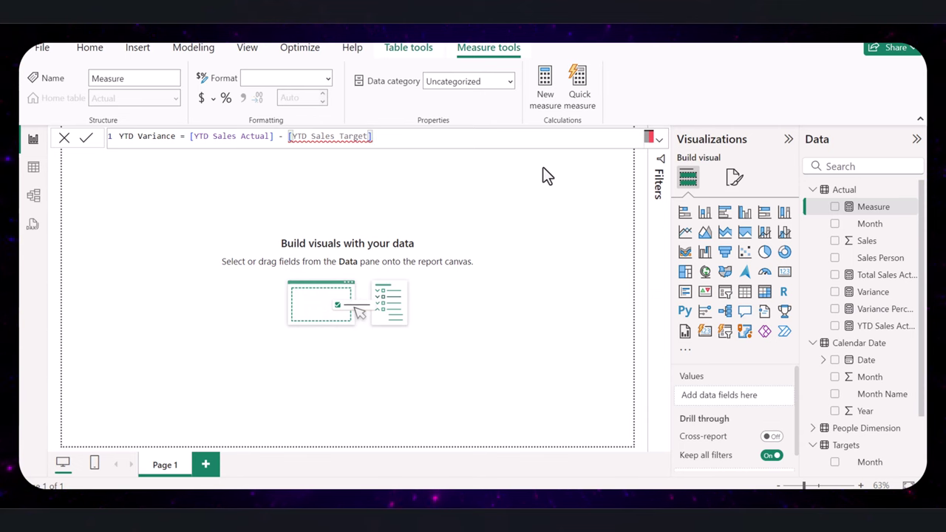
left_click(85, 139)
- Add a measure to the Actual table defined as YTD Variance Percentage = DIVIDE([YTD Variance], [YTD Sales Target])
scroll(874, 333, "down", 2)
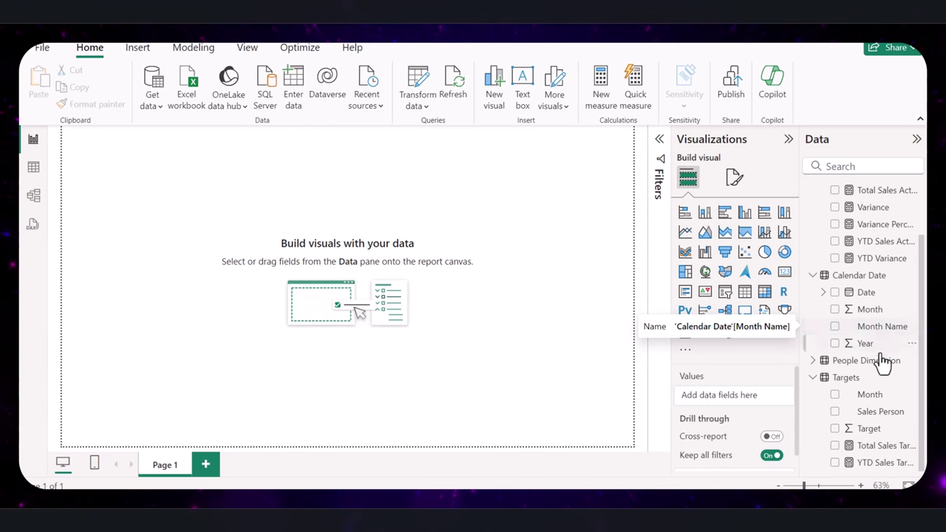
scroll(873, 244, "up", 3)
right_click(850, 190)
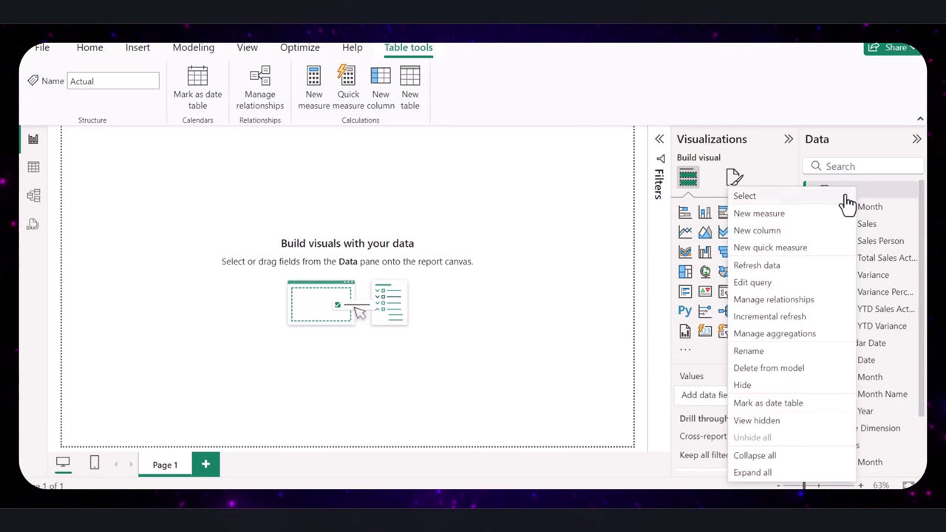
left_click(790, 224)
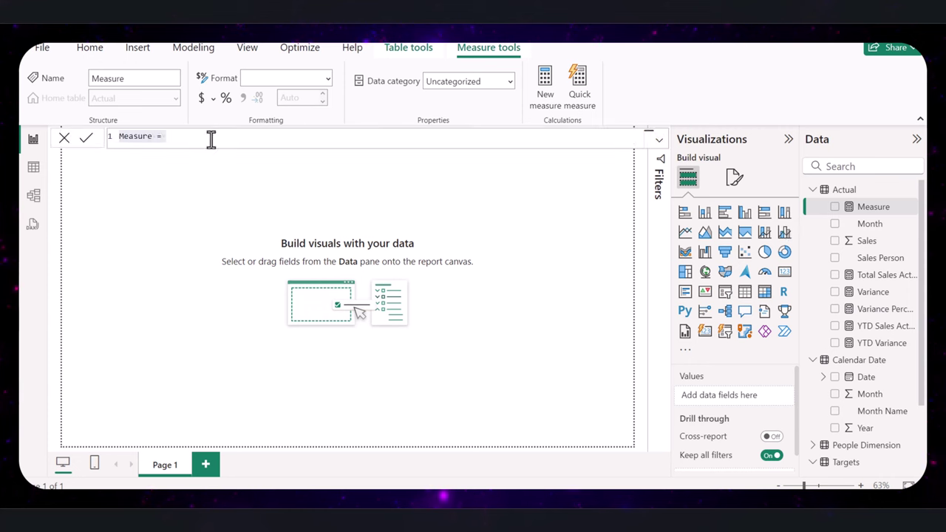
type("YTD Variance Percentage = DIVIDE([YTD Variance], [YTD Sales Target])")
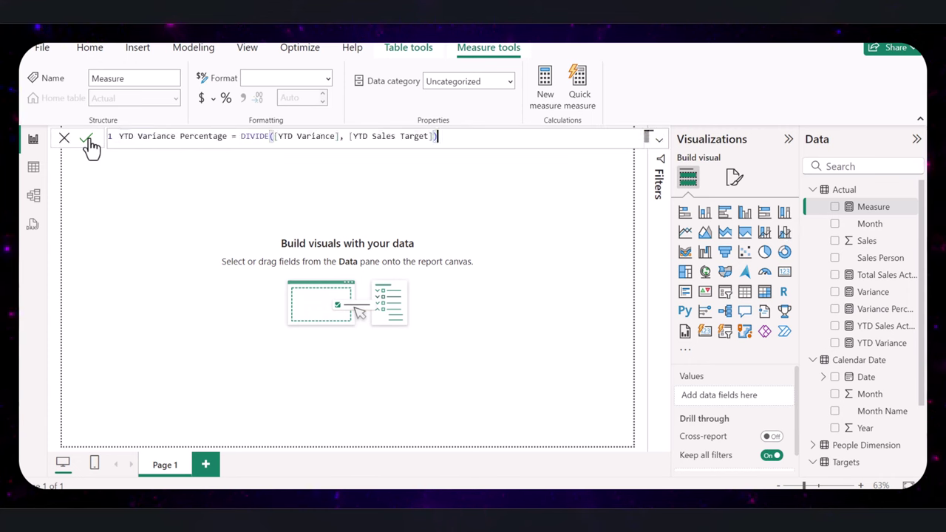
left_click_drag(283, 141, 235, 136)
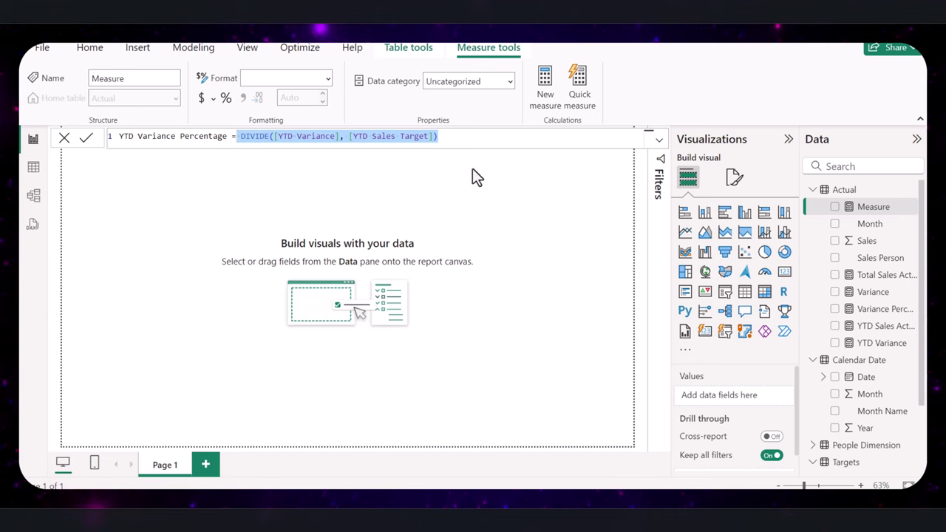
left_click(87, 139)
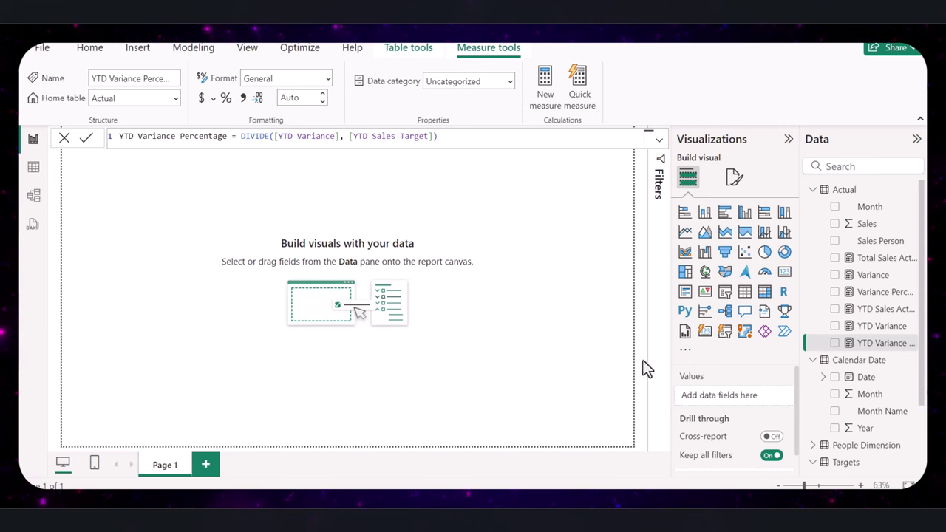
- Add a measure to the Calendar Date table defined as Months with Target Reached = COUNTROWS(FILTER('Calendar Date', [Variance] > 0))
right_click(862, 370)
left_click(765, 94)
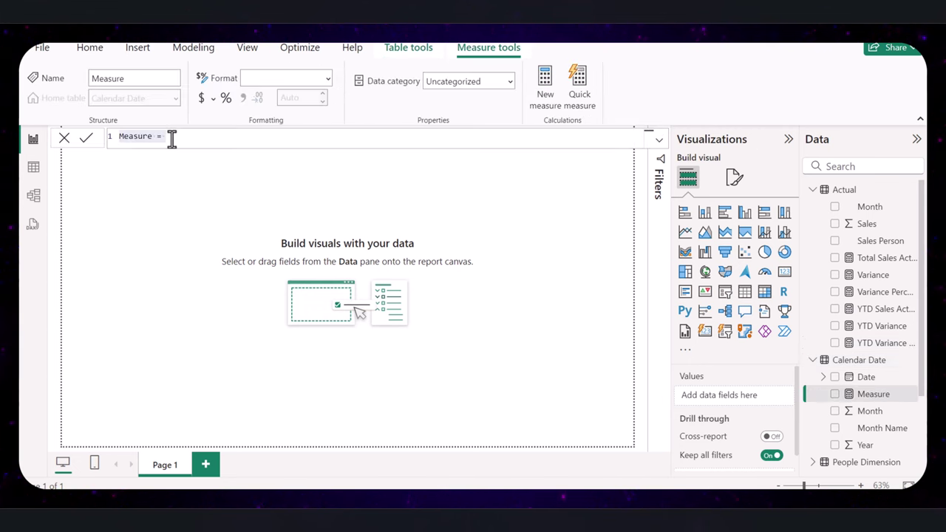
type("Months with Target Reached = COUNTROWS(FILTER(Calendar, [Variance] > 0))")
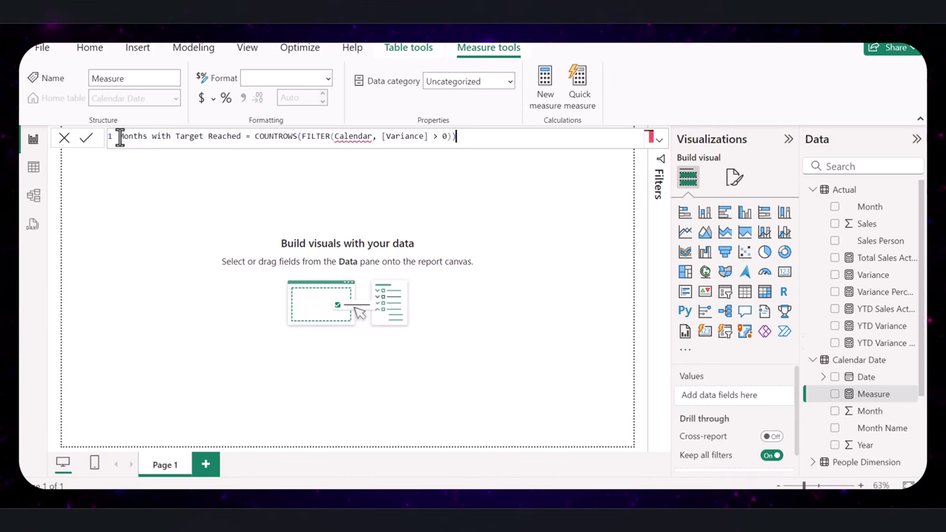
key("Return")
left_click_drag(301, 137, 484, 138)
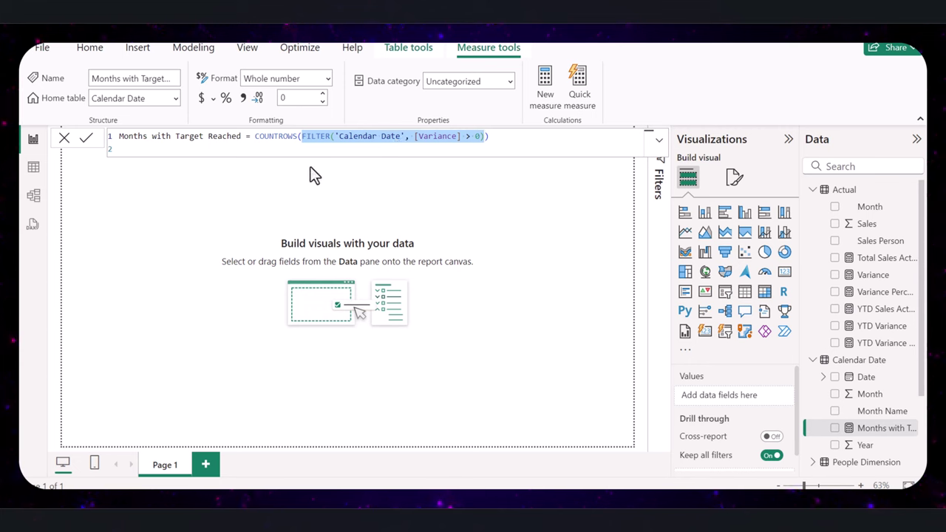
key("shift+alt+Right")
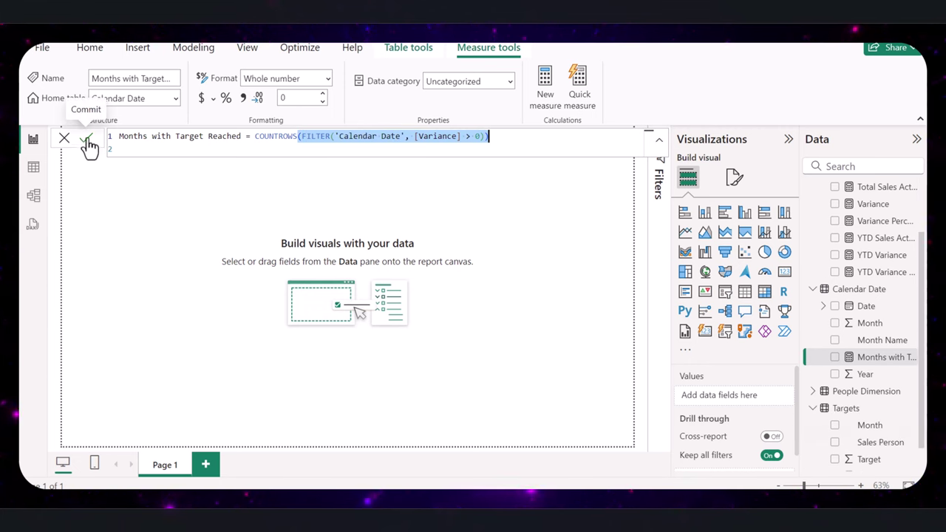
left_click(86, 140)
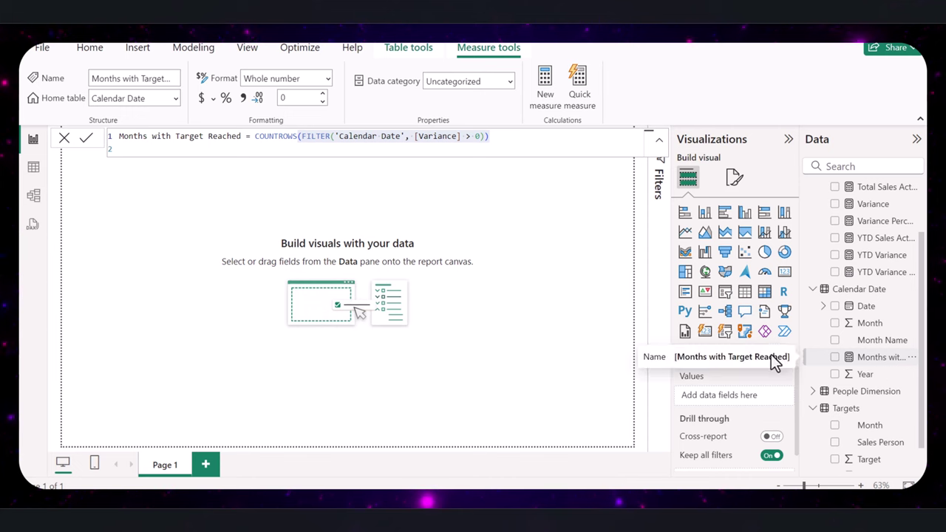
left_click(543, 348)
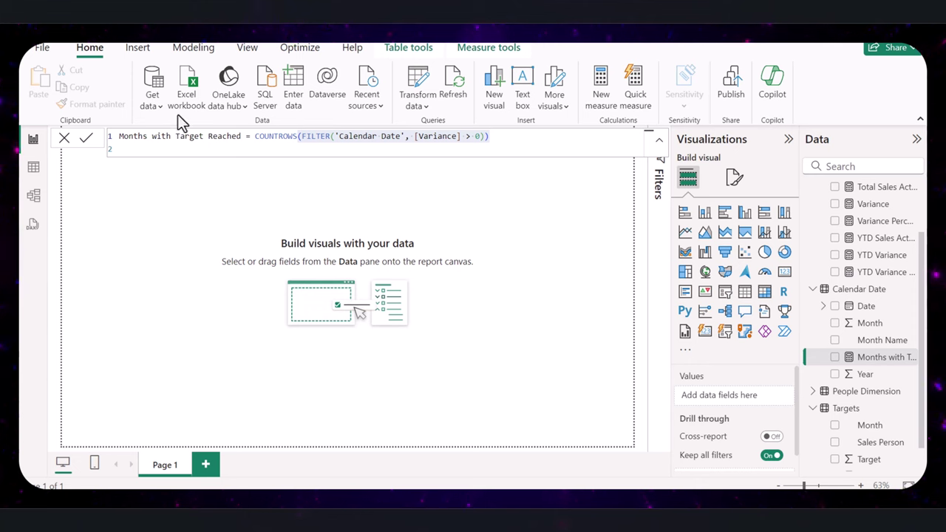
- Apply the Bloom theme to the report and deselect the measure
left_click(248, 48)
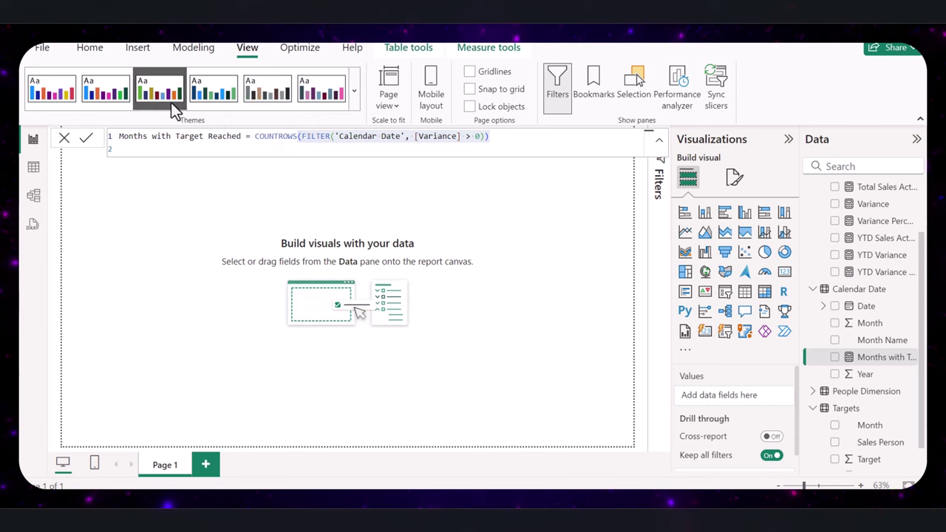
left_click(355, 90)
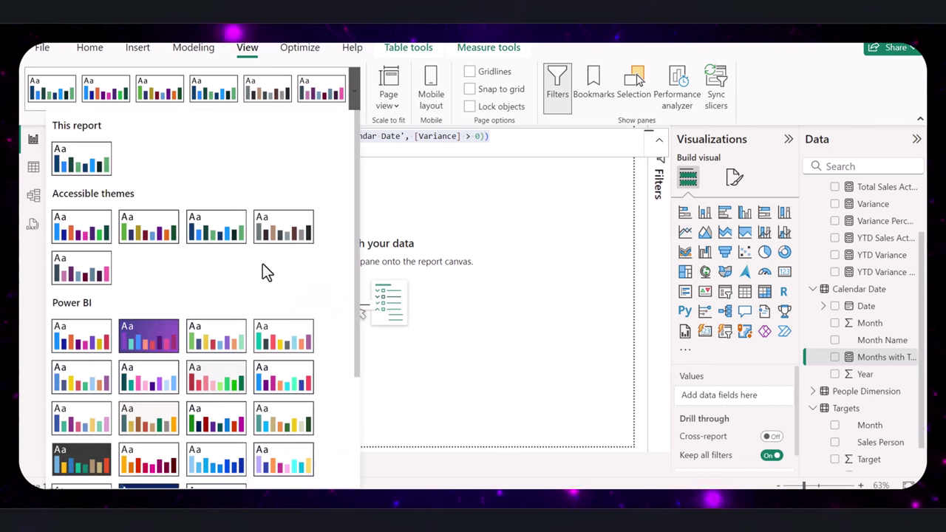
scroll(263, 263, "down", 3)
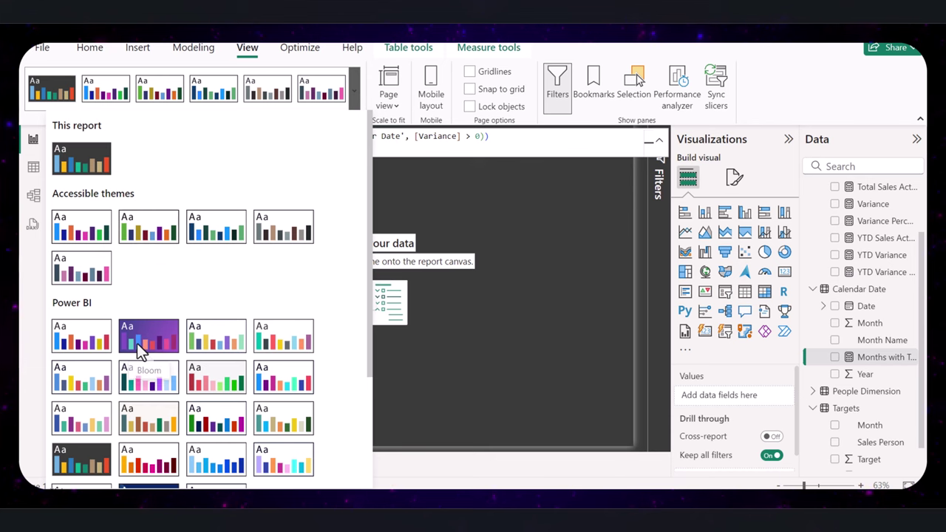
left_click(137, 343)
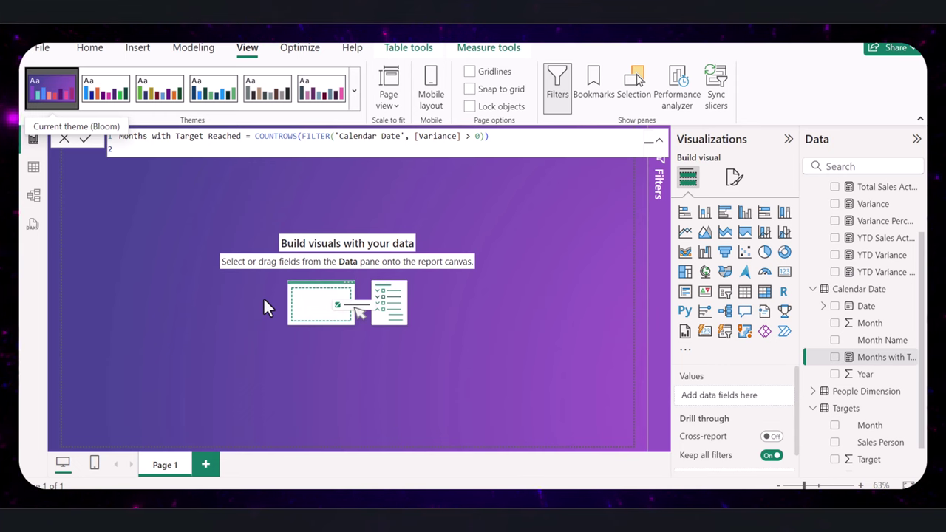
left_click(416, 241)
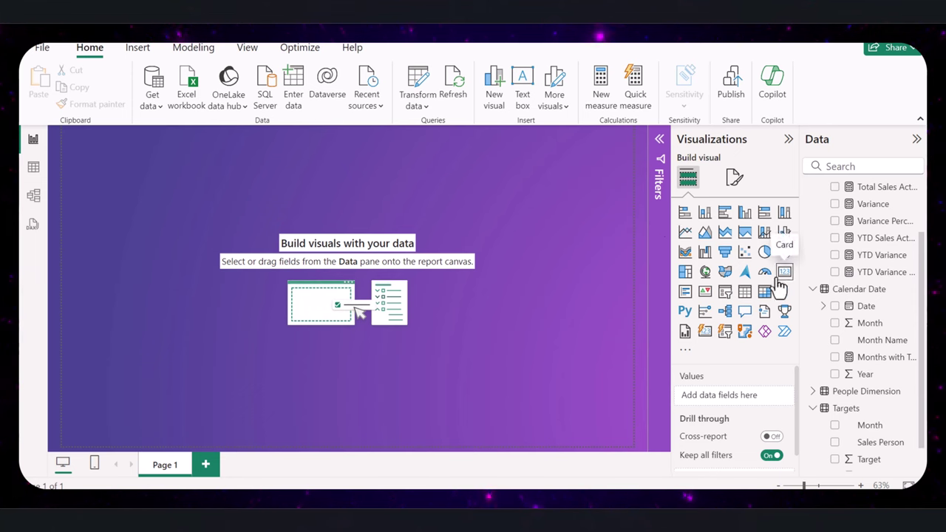
- Insert a new-style card visual stretched down the page's left edge, showing Total Sales Actual, Total Sales Target and Variance
left_click(705, 332)
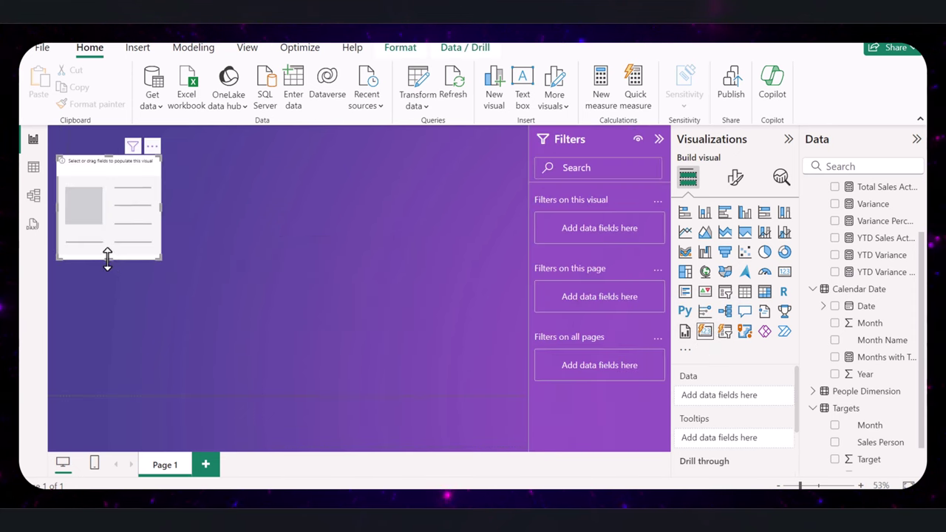
left_click_drag(110, 250, 97, 335)
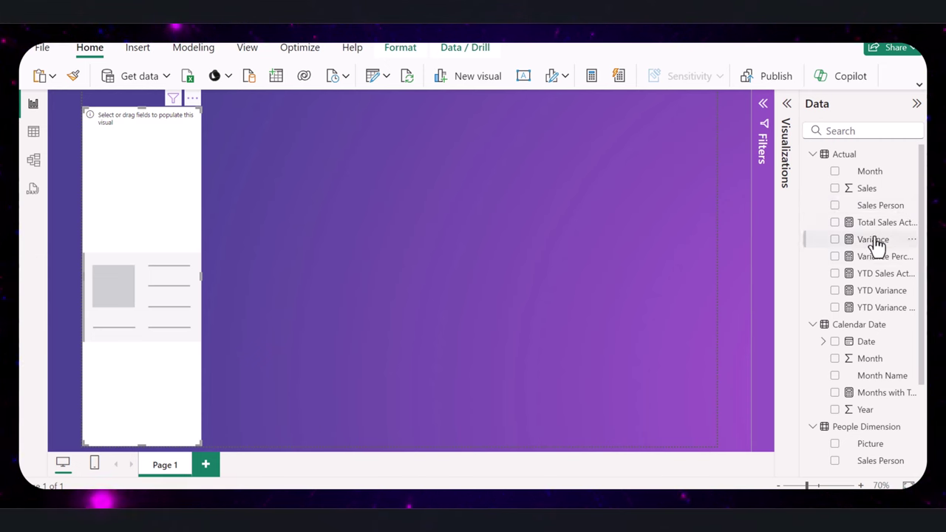
left_click_drag(881, 224, 154, 181)
scroll(897, 385, "down", 3)
left_click_drag(857, 445, 184, 332)
scroll(903, 182, "up", 3)
left_click_drag(873, 239, 201, 360)
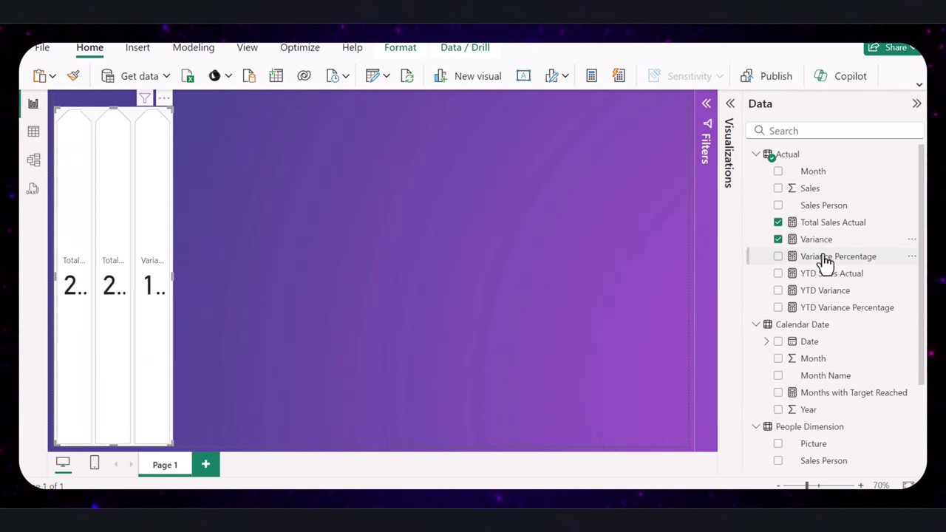
- Add Variance Percentage, YTD Sales Actual, YTD Sales Target, YTD Variance, YTD Variance Percentage and Months with Target Reached to the card visual
left_click_drag(838, 269, 130, 355)
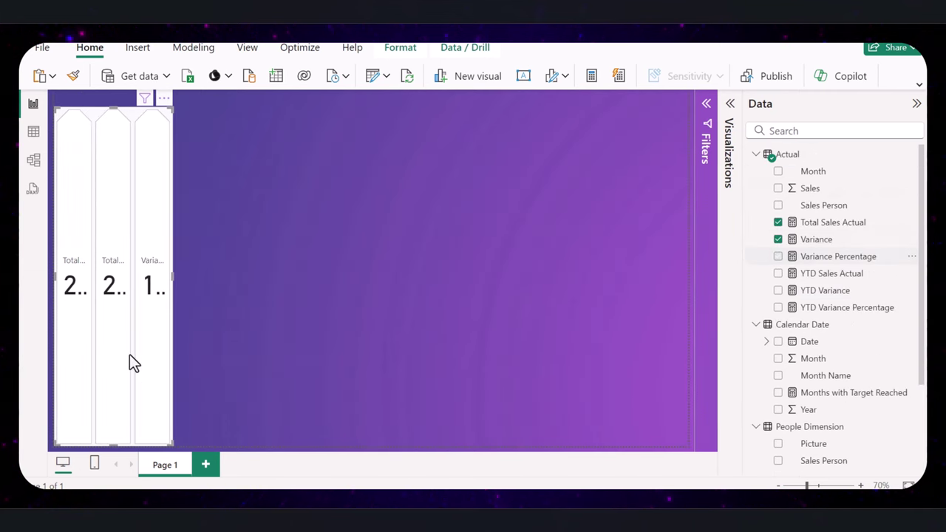
left_click_drag(806, 274, 88, 437)
scroll(864, 349, "down", 1)
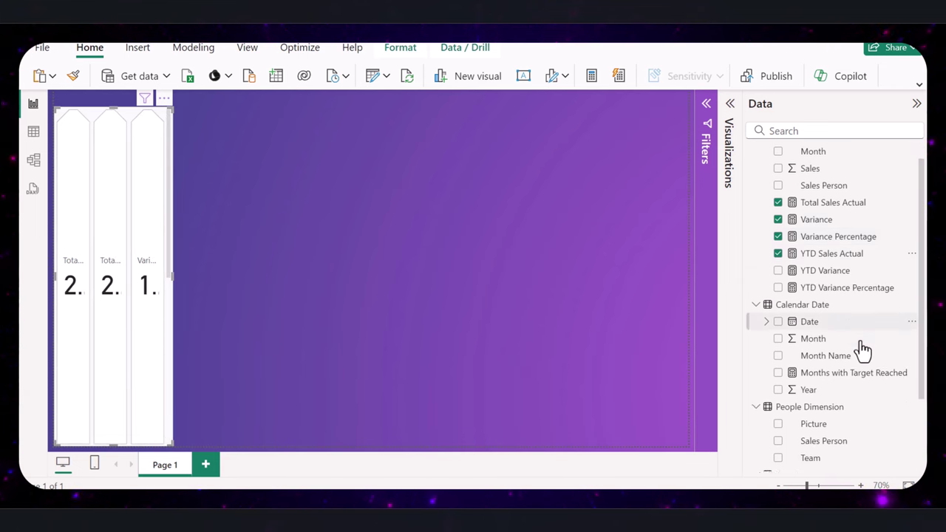
scroll(864, 349, "down", 3)
left_click_drag(836, 463, 211, 405)
left_click_drag(833, 175, 126, 346)
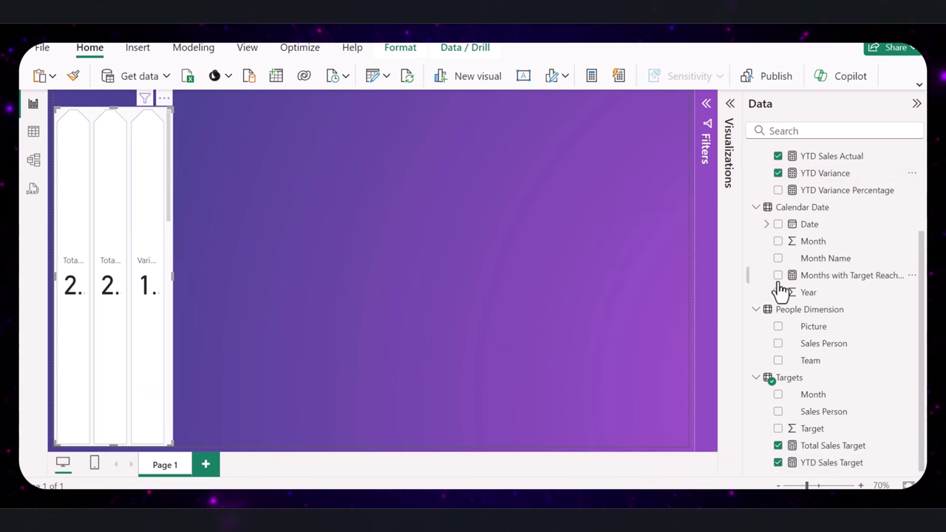
left_click_drag(868, 192, 142, 329)
left_click_drag(827, 276, 120, 374)
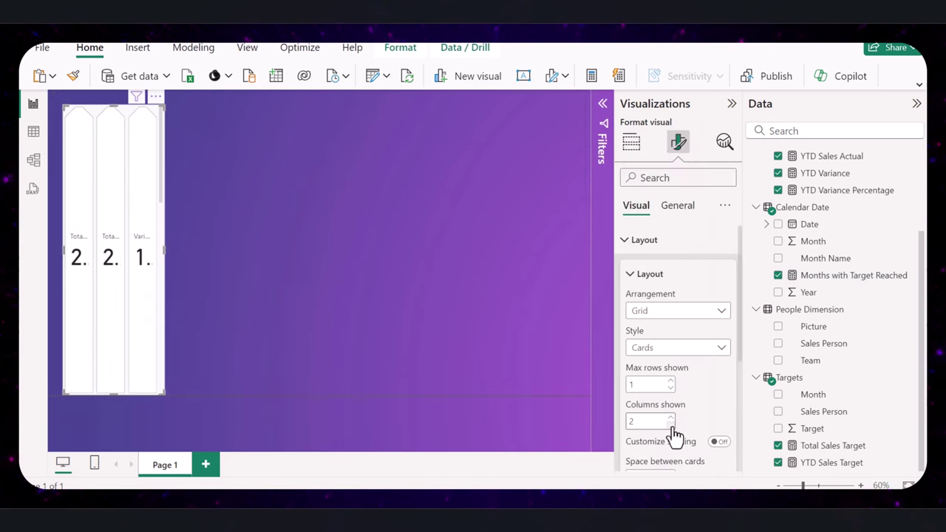
- Set the card visual's layout arrangement to Single column with a maximum of 4 cards shown
left_click(671, 426)
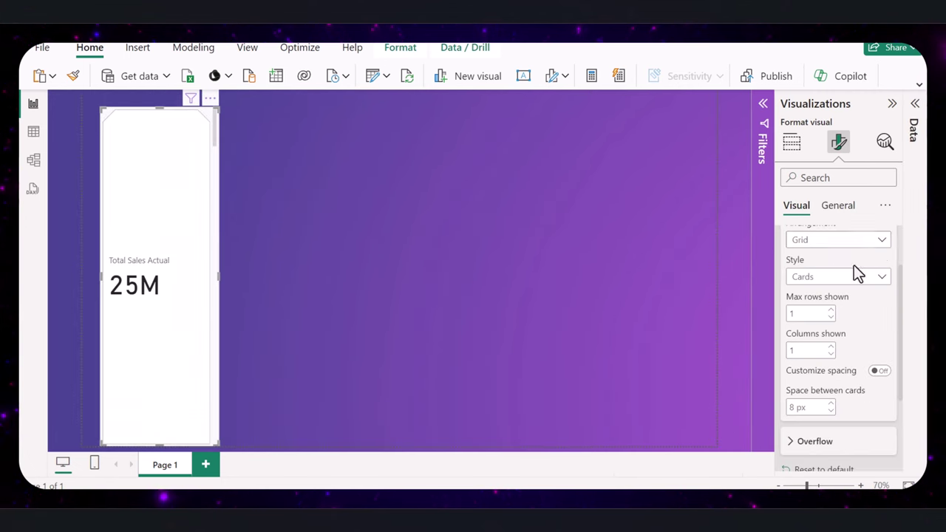
left_click(874, 244)
left_click(857, 257)
left_click(834, 309)
left_click(835, 308)
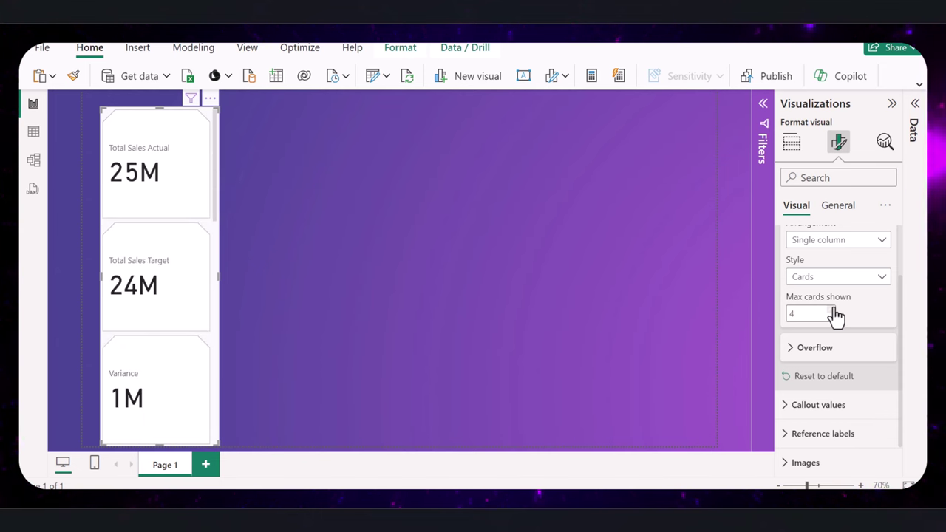
left_click(833, 309)
- Change the shape of all cards to Rounded Rectangle and deselect the visual
scroll(838, 317, "down", 1)
left_click(848, 457)
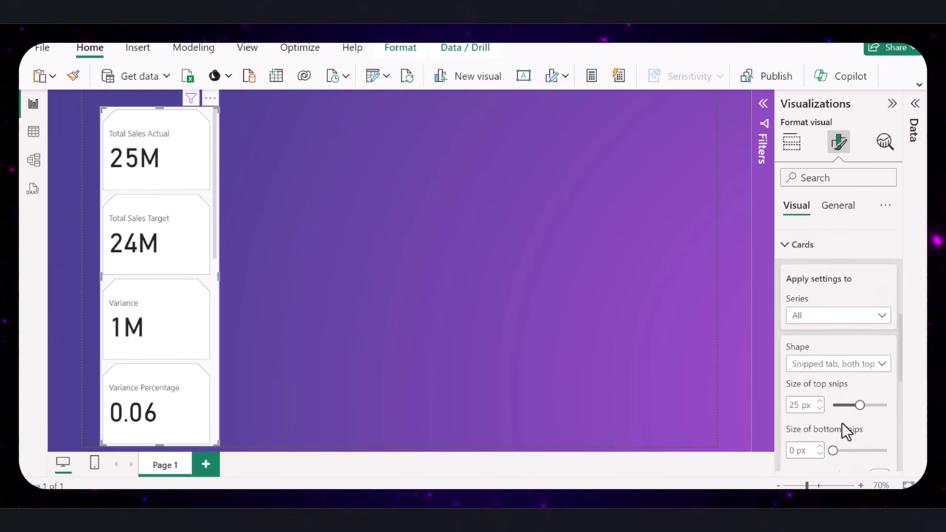
left_click(878, 367)
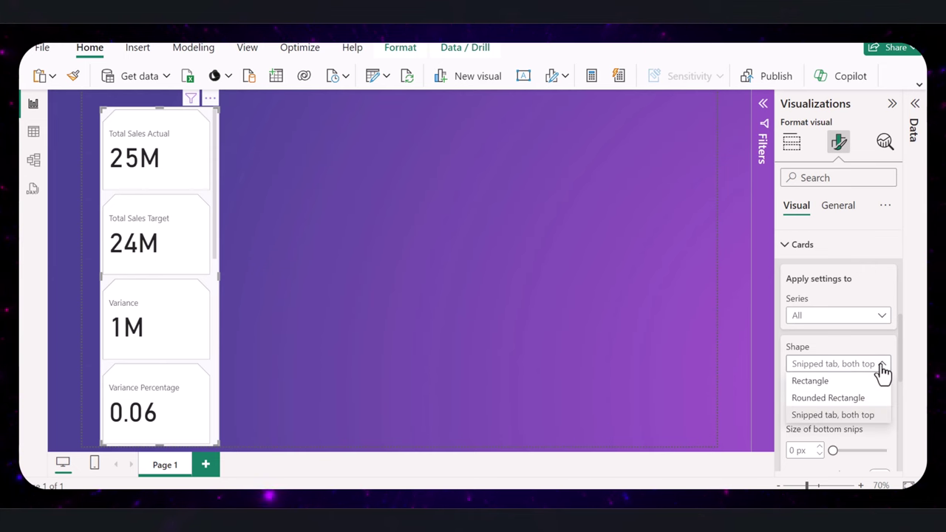
left_click(858, 399)
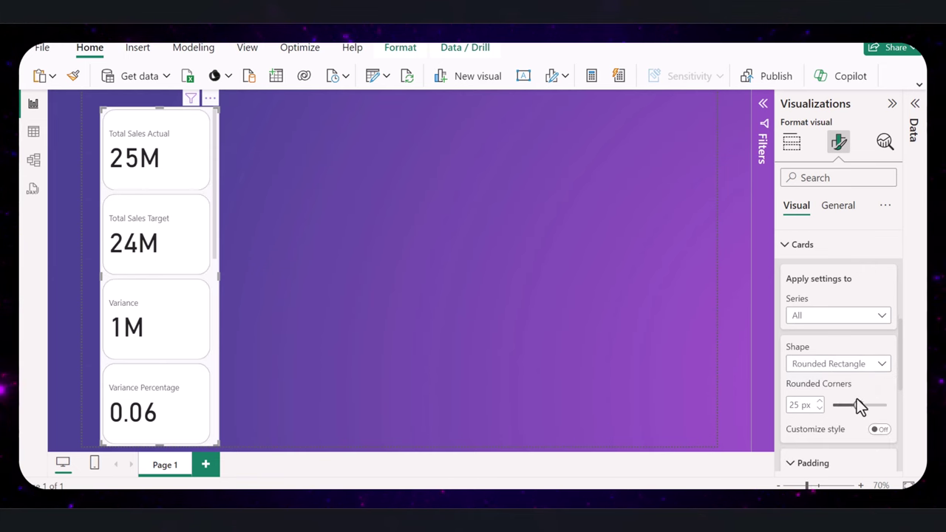
left_click(441, 282)
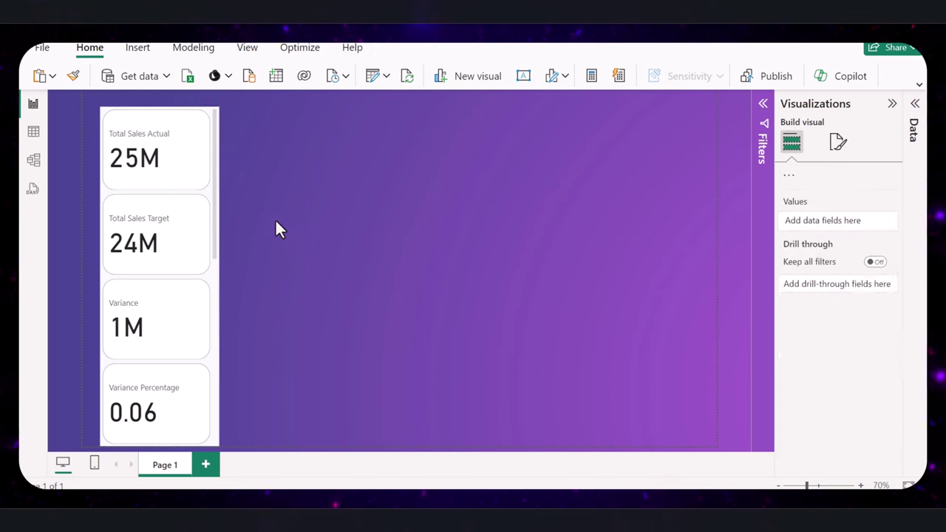
- Add YTD Sales Actual as a reference label for the Total Sales Actual series in the card visual
left_click(194, 155)
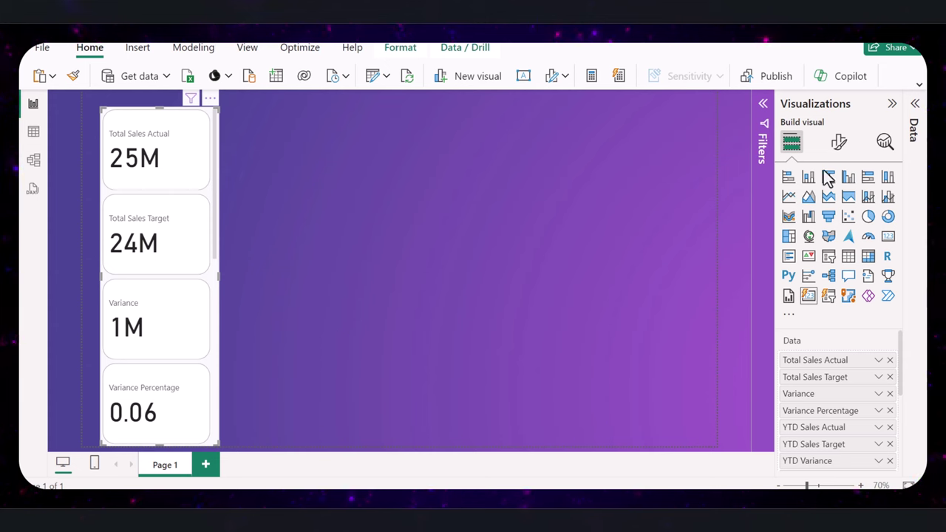
left_click(837, 142)
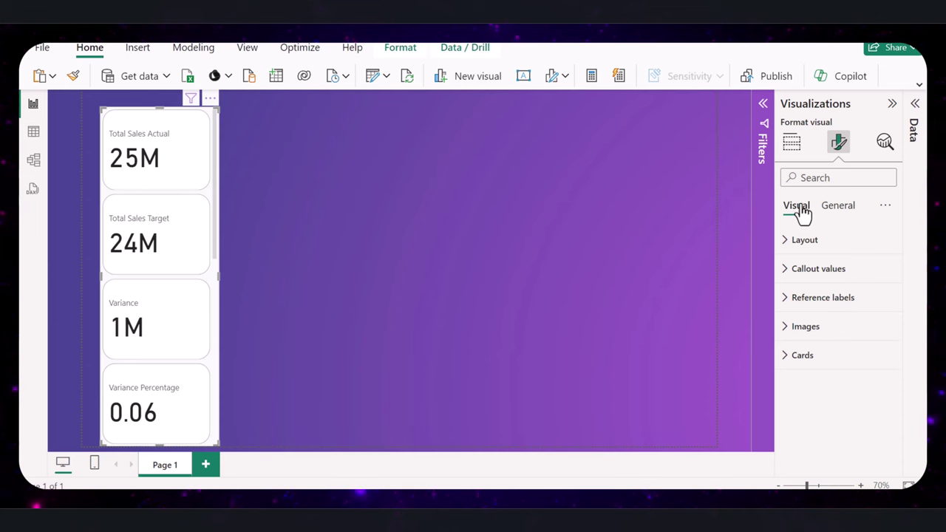
left_click(789, 303)
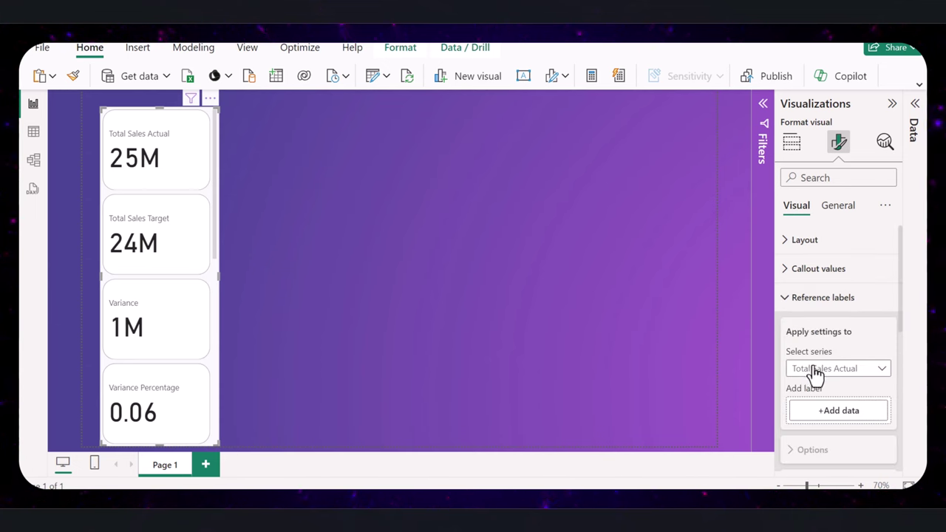
scroll(836, 366, "down", 1)
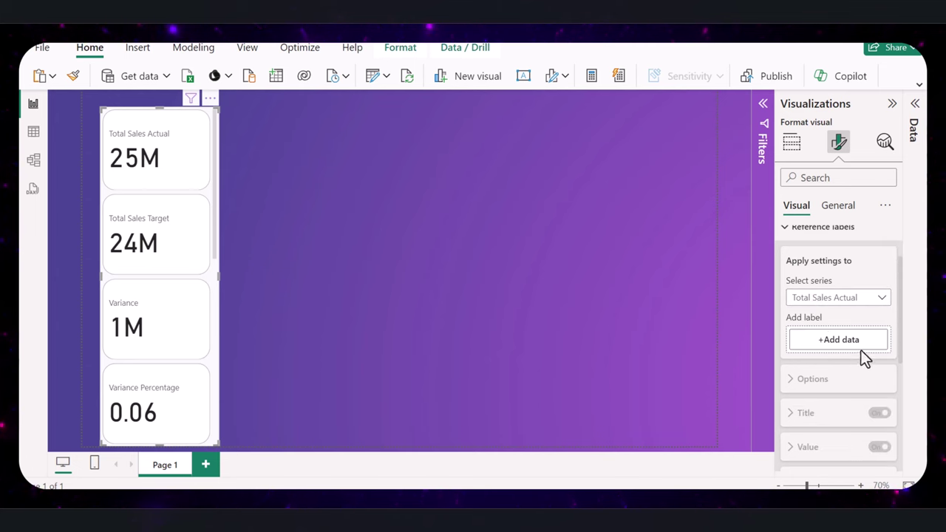
left_click(883, 298)
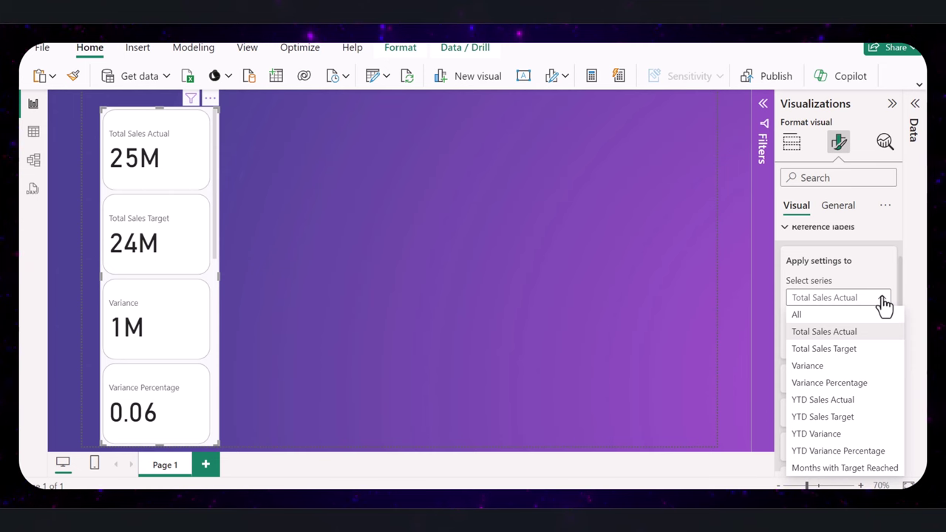
left_click(851, 334)
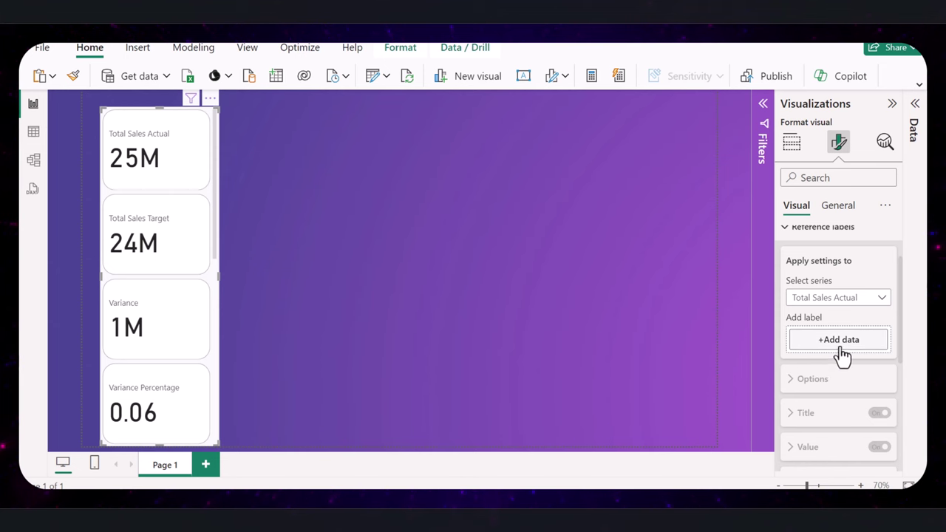
left_click(840, 343)
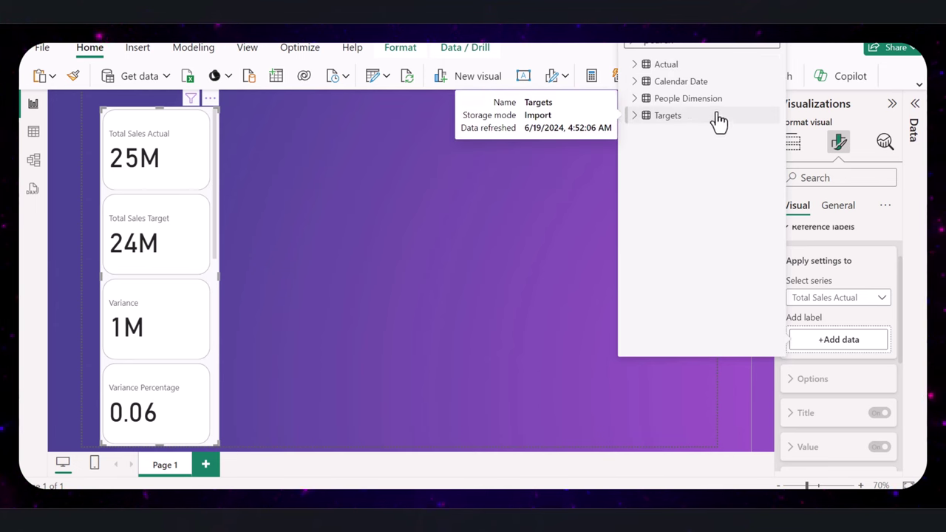
mouse_move(721, 112)
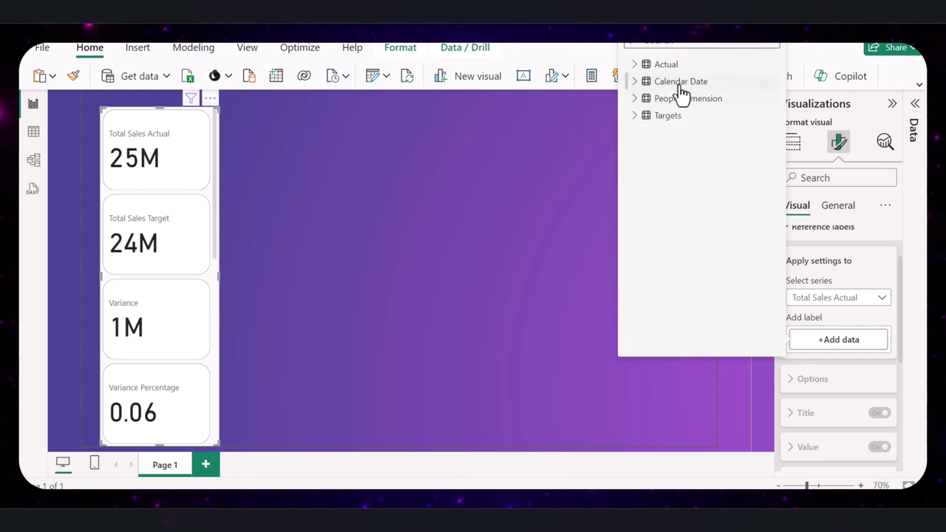
left_click(636, 64)
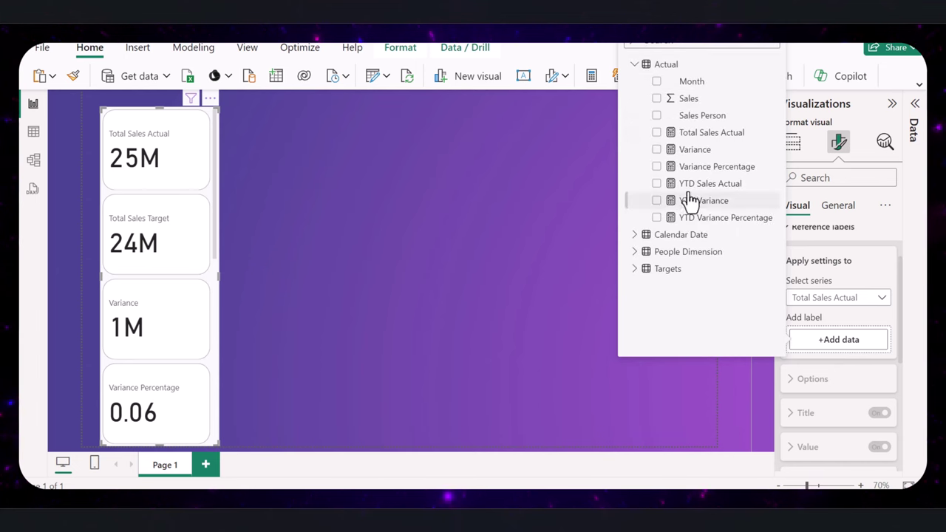
left_click(658, 184)
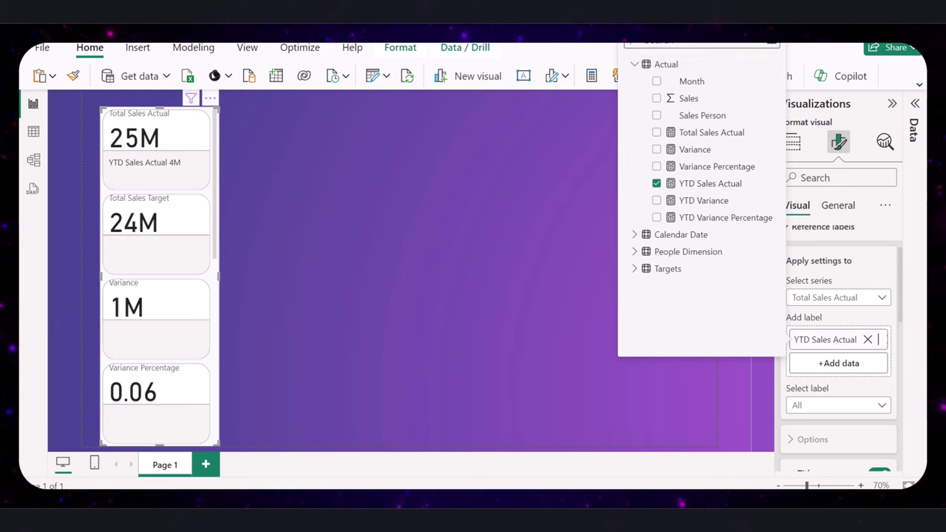
- Add YTD Sales Target from the Targets table as a reference label for the Total Sales Target series
left_click(883, 300)
left_click(885, 300)
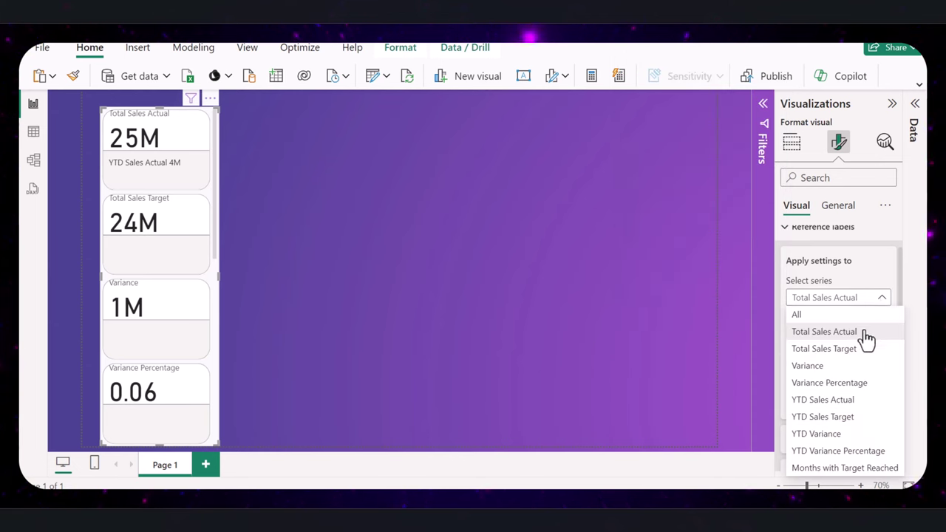
left_click(843, 351)
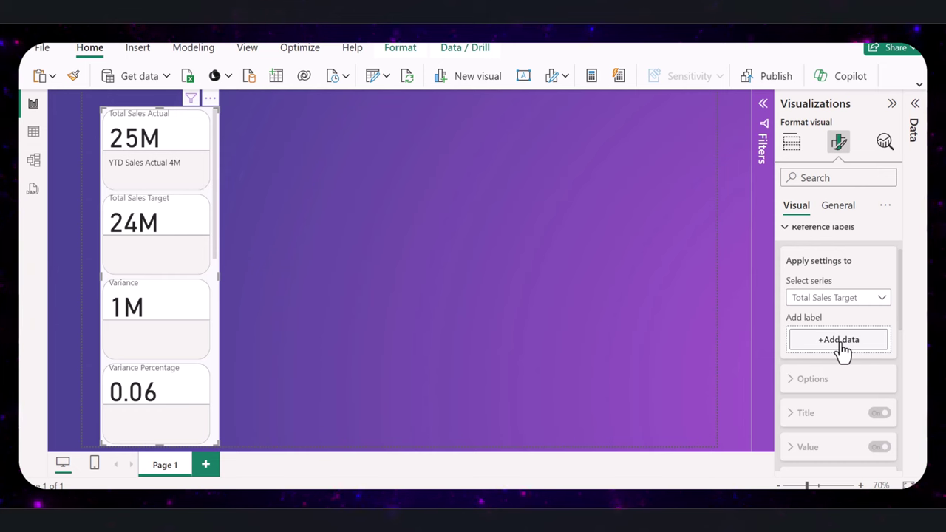
left_click(840, 341)
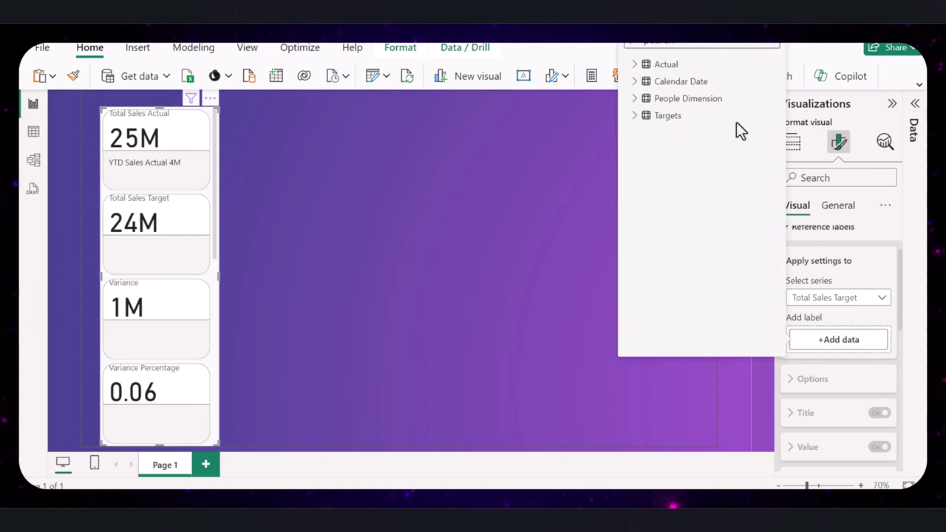
left_click(643, 117)
left_click(657, 201)
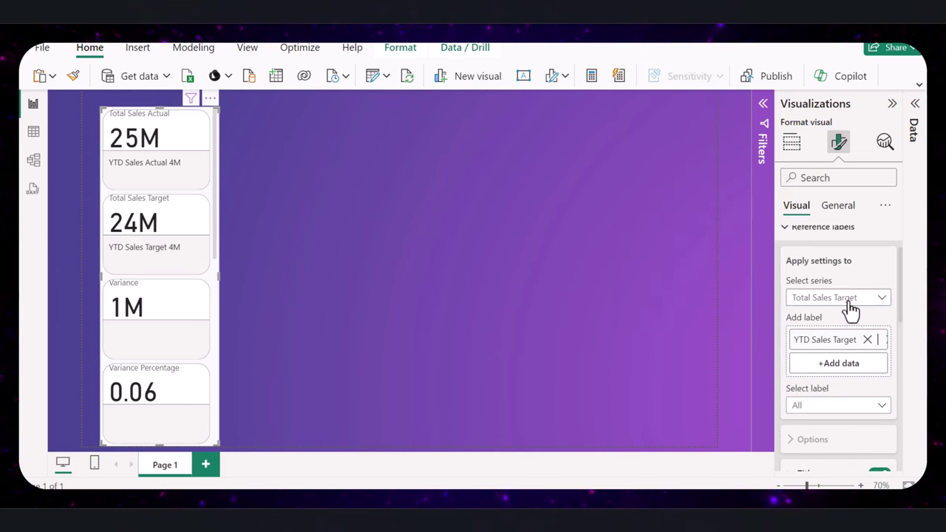
- Add YTD Variance from the Actual table as a reference label for the Variance series
left_click(877, 302)
left_click(813, 366)
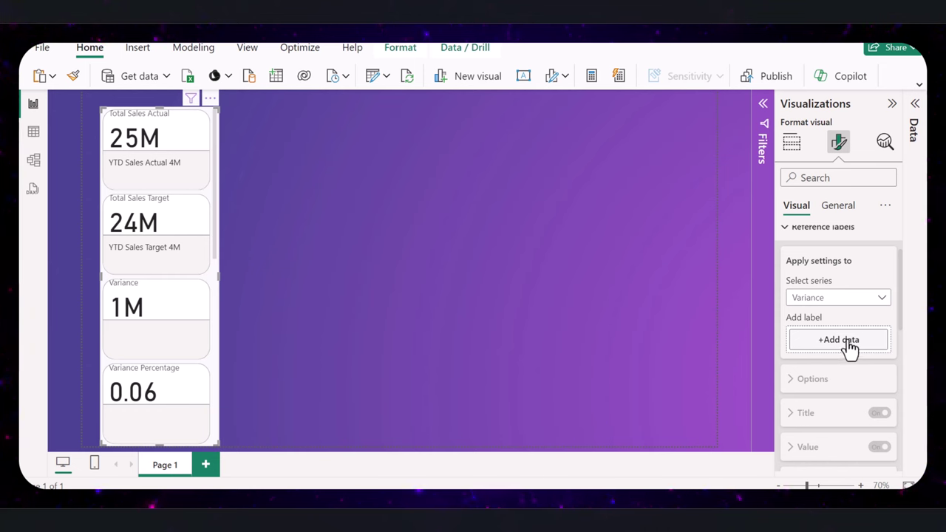
left_click(847, 344)
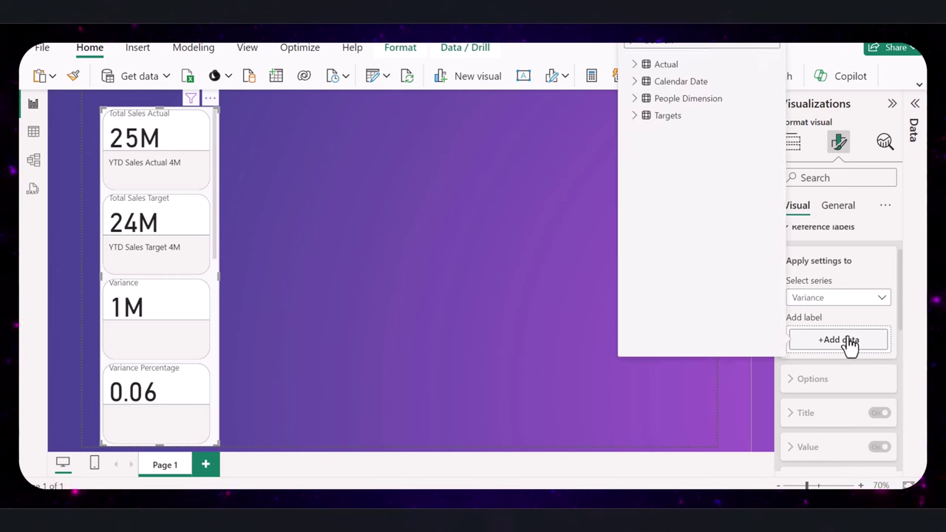
left_click(633, 65)
left_click(657, 200)
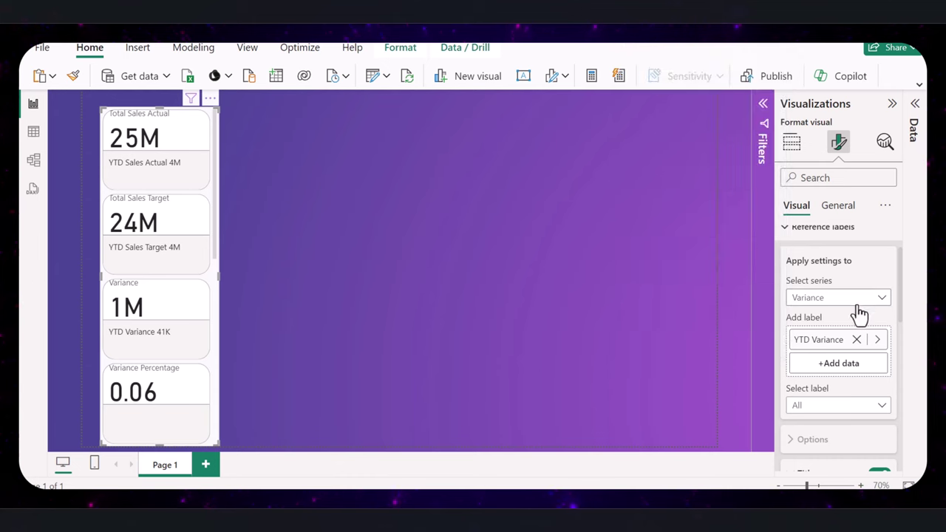
- Add YTD Variance Percentage from the Actual table as a reference label for the Variance Percentage series
left_click(859, 299)
left_click(843, 383)
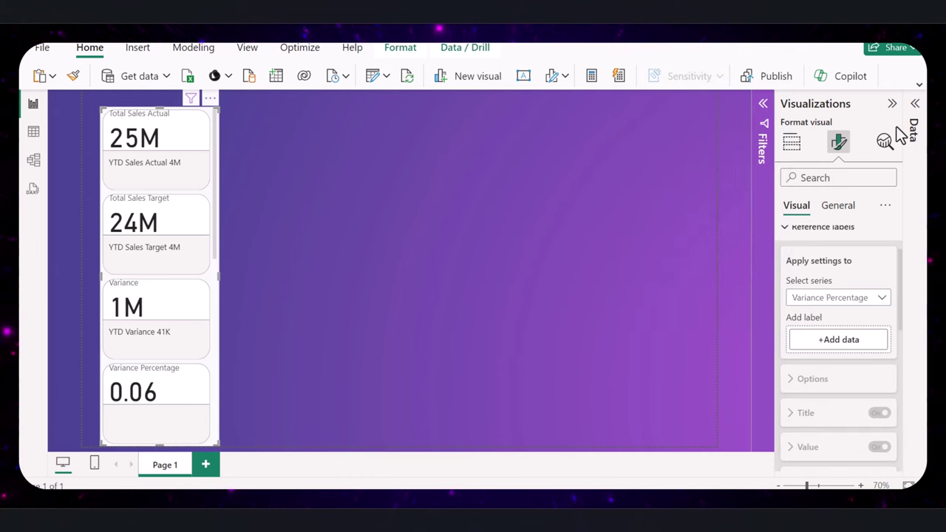
left_click(826, 349)
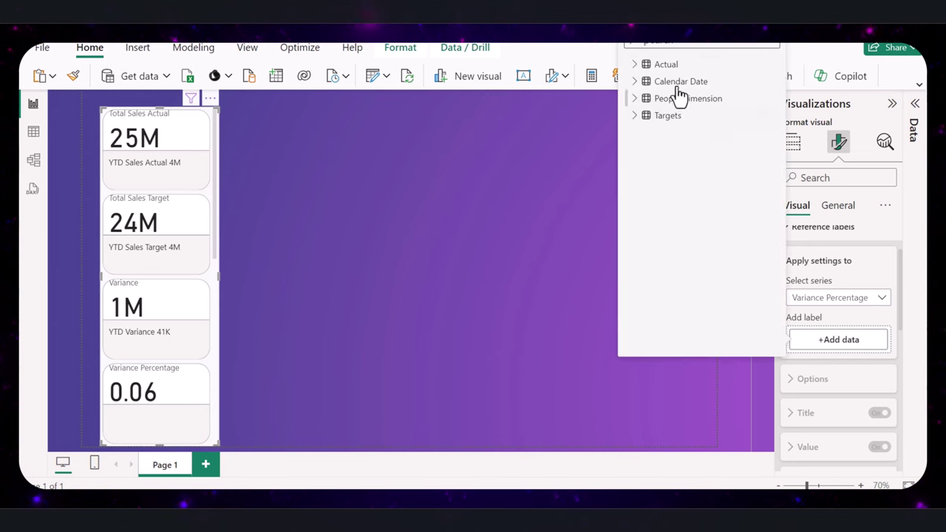
left_click(635, 64)
left_click(656, 217)
left_click(839, 298)
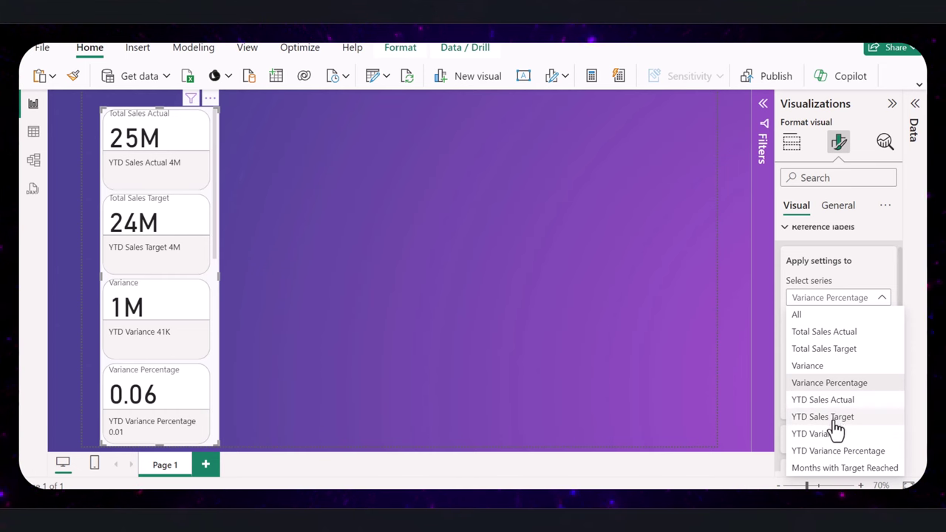
left_click(723, 253)
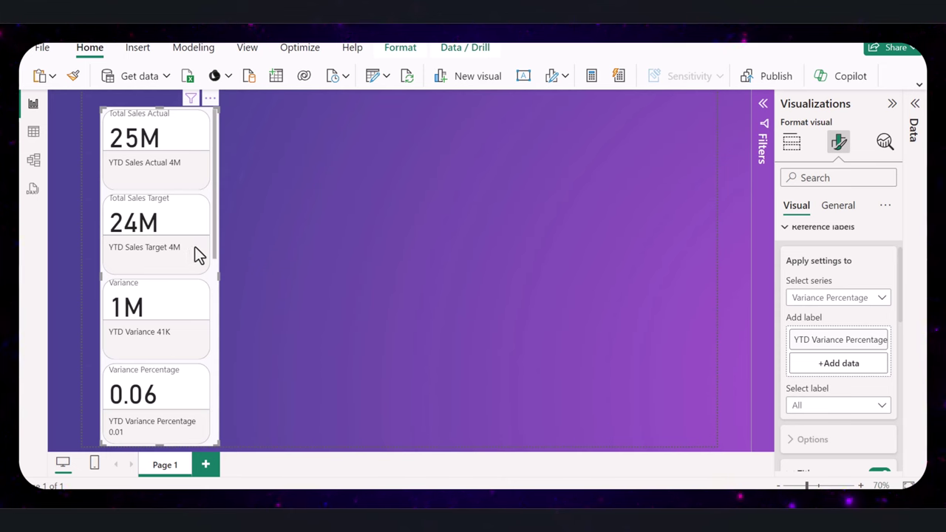
scroll(866, 332, "down", 3)
scroll(879, 325, "up", 3)
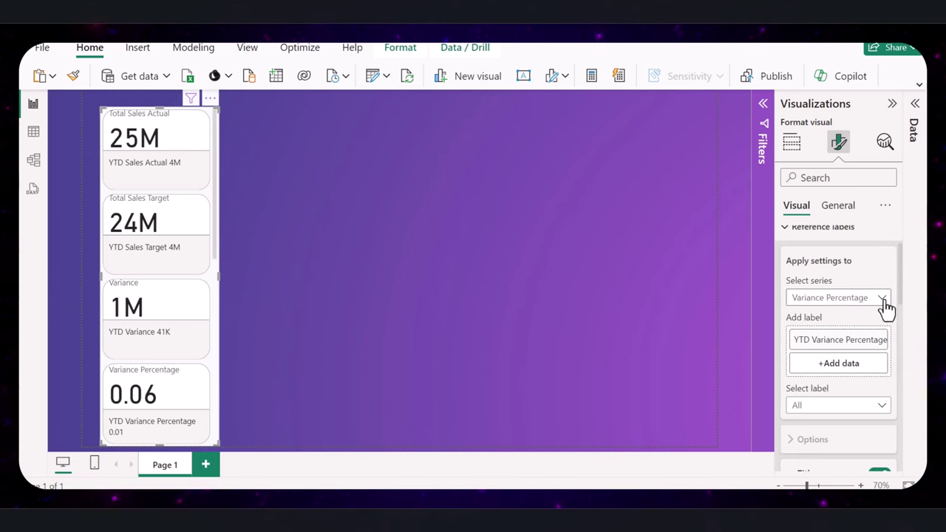
- Set the reference label divider for all series to dark purple with a width of 4 px
left_click(884, 299)
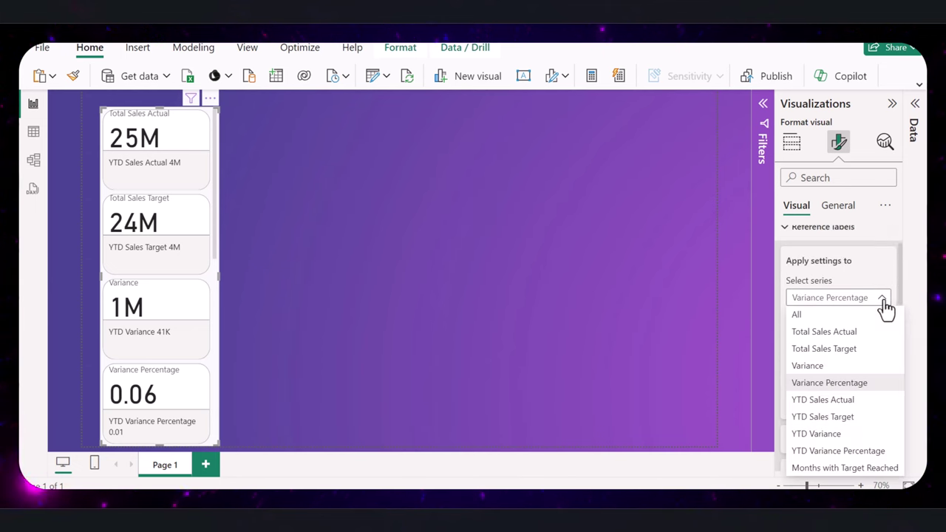
left_click(798, 316)
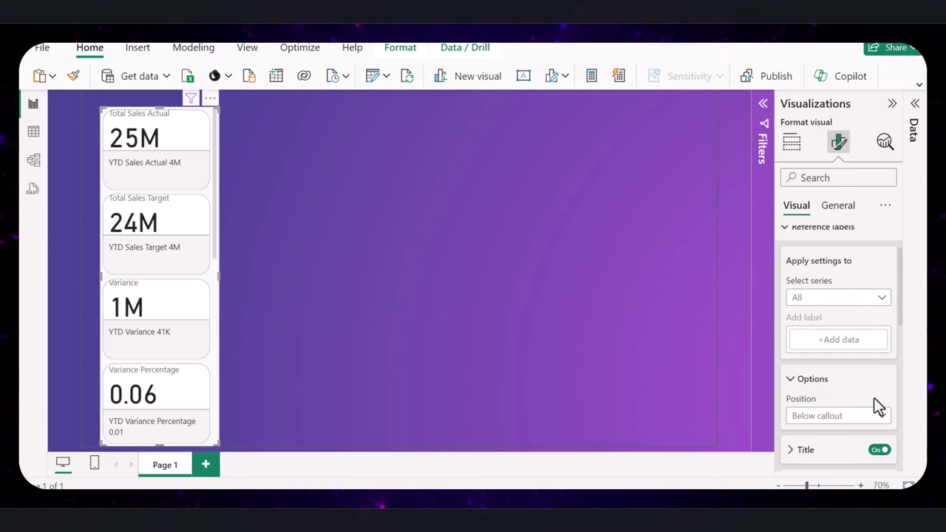
scroll(873, 405, "down", 3)
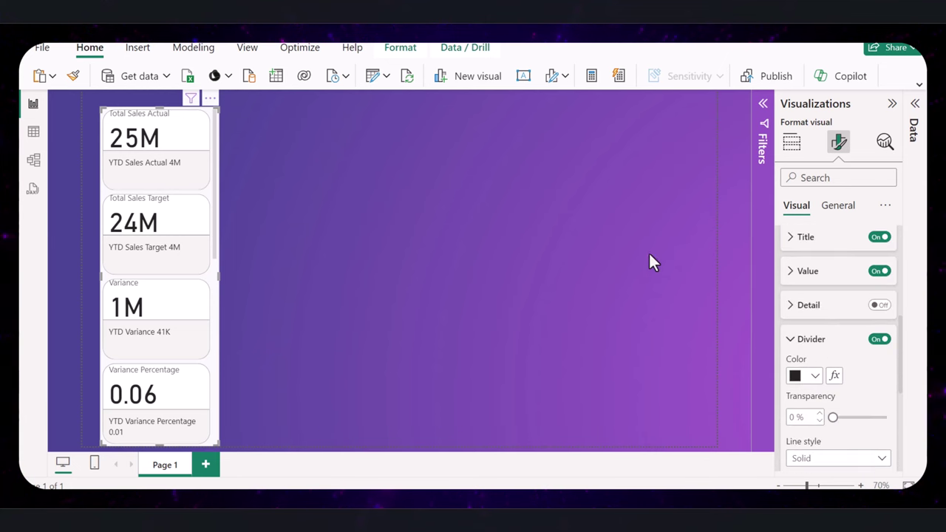
left_click(799, 275)
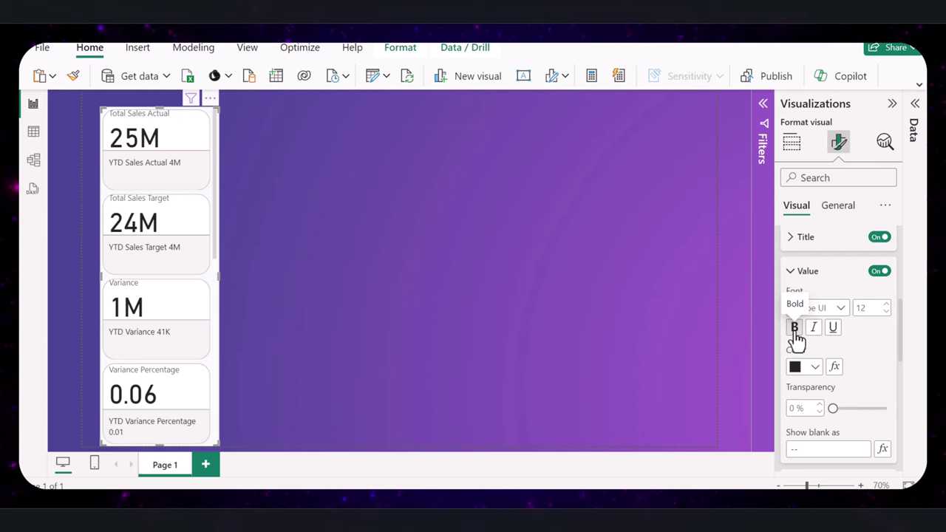
scroll(810, 318, "down", 5)
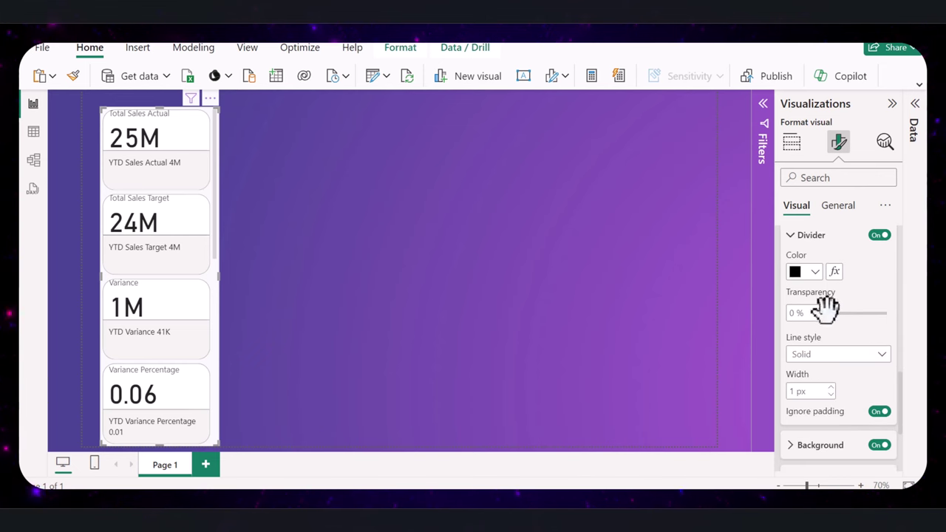
left_click(816, 274)
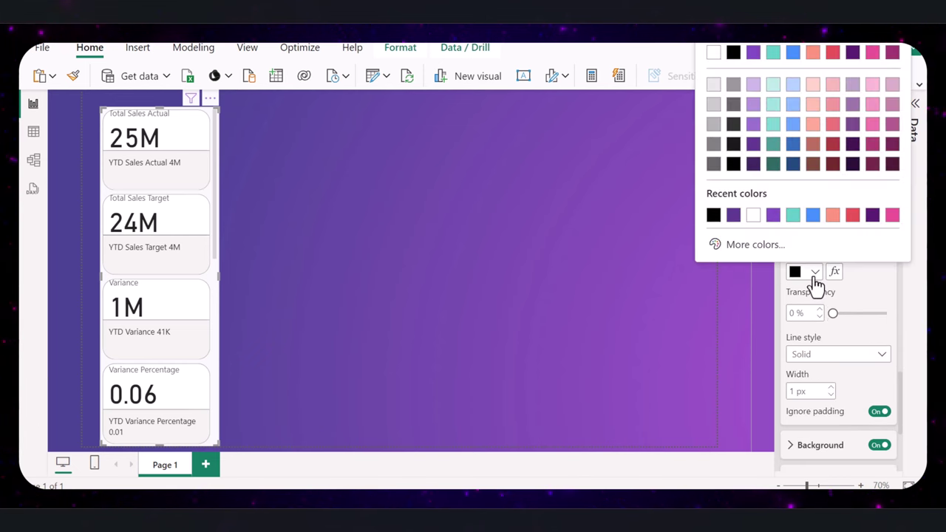
left_click(754, 145)
scroll(834, 325, "down", 2)
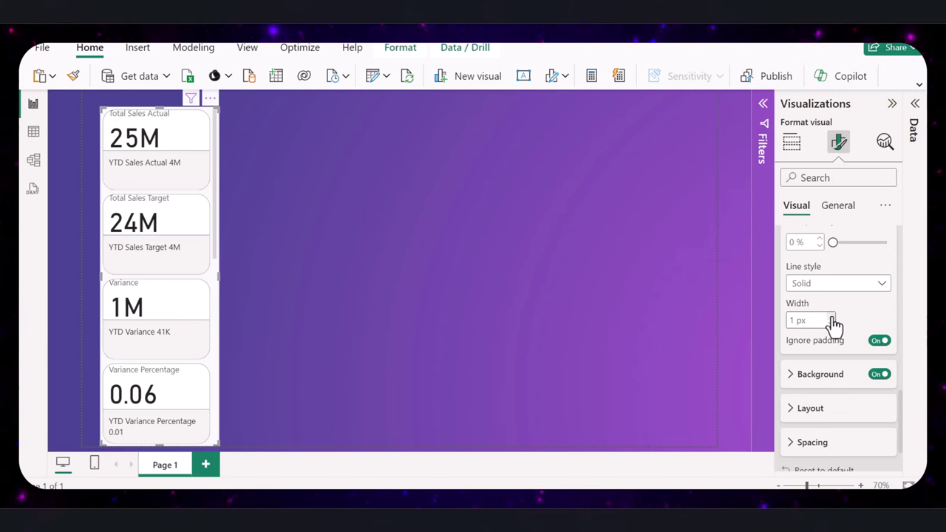
left_click(833, 317)
left_click(832, 318)
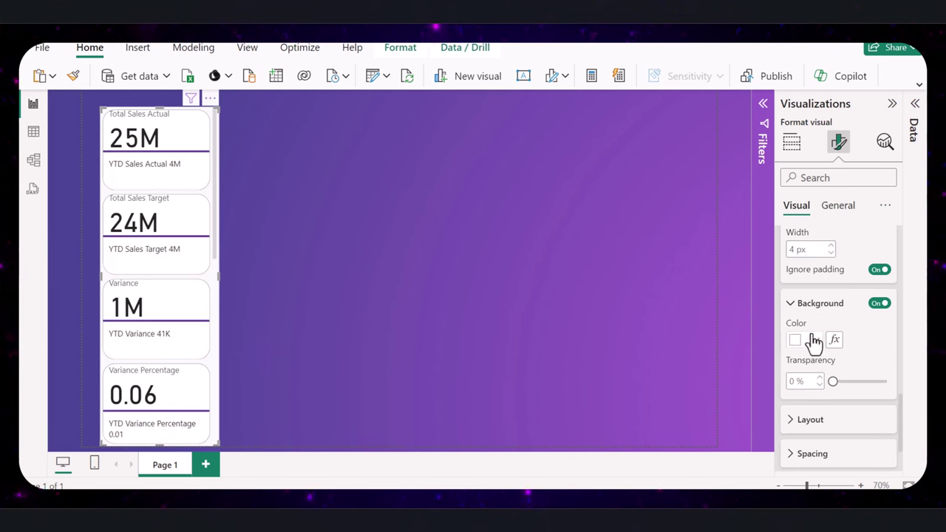
- Set the reference label background color for all series to light purple
scroll(806, 341, "up", 2)
scroll(813, 344, "down", 2)
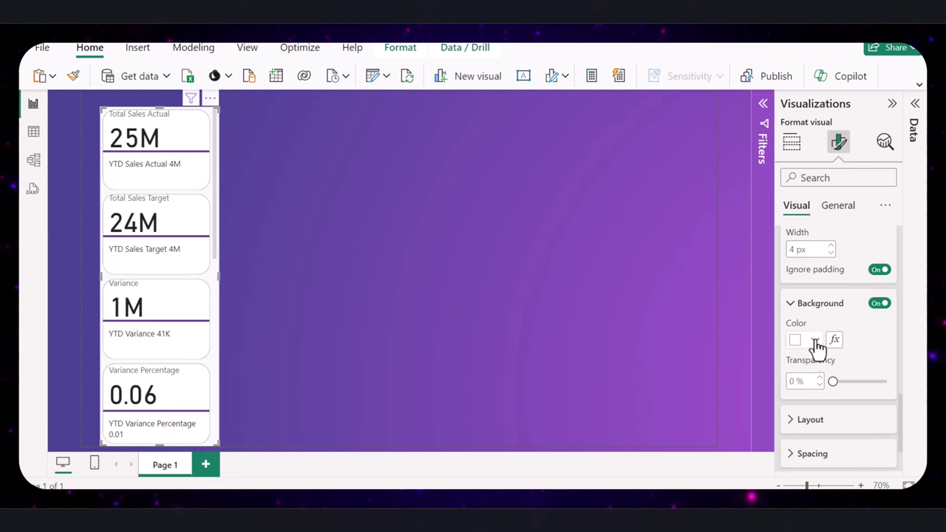
left_click(816, 340)
left_click(754, 148)
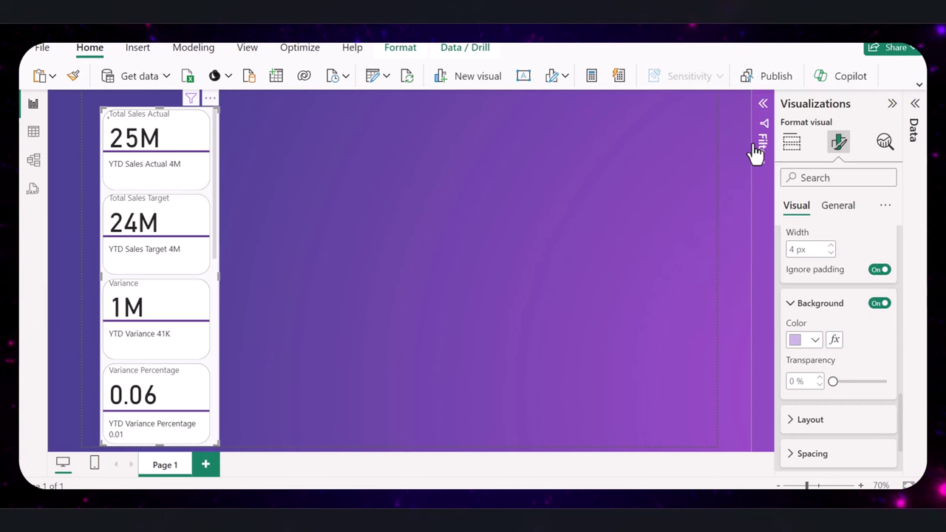
- Set the background color of the cards to a lighter tint of the theme purple
scroll(872, 377, "down", 3)
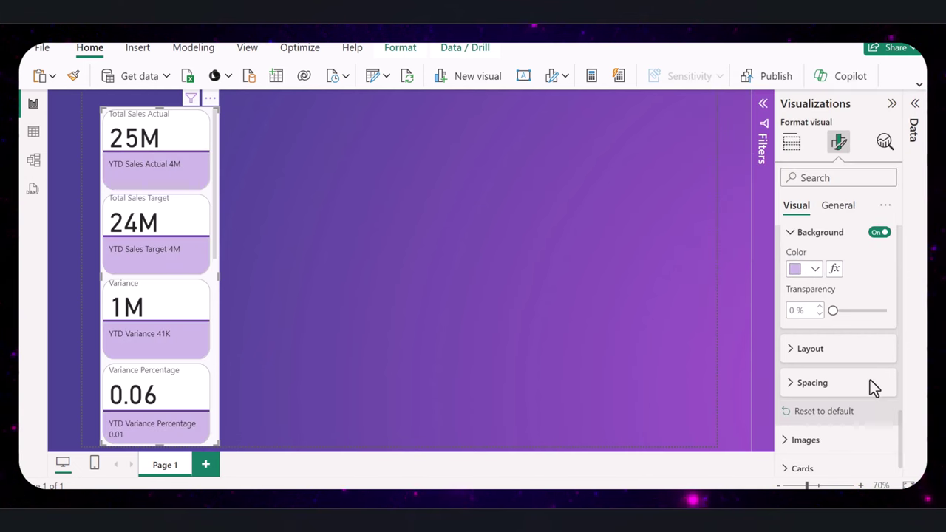
left_click(803, 466)
scroll(830, 390, "down", 1)
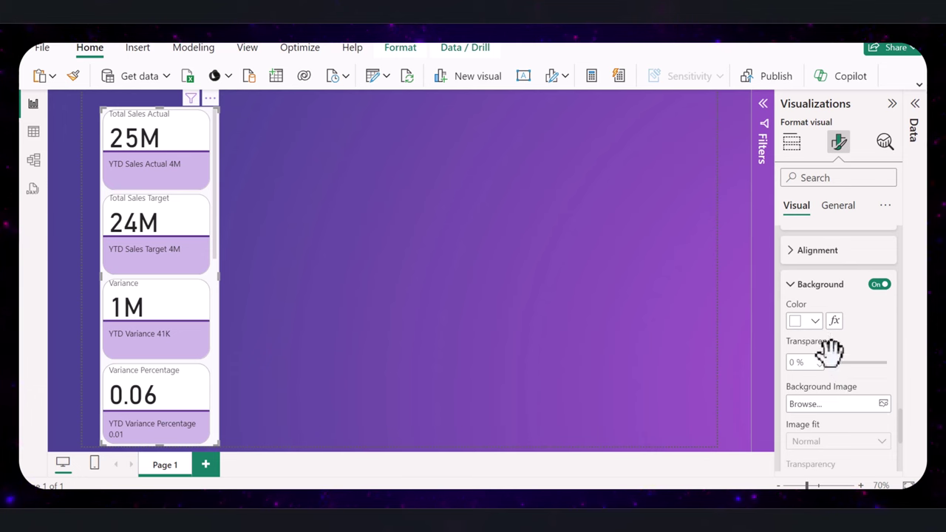
left_click(815, 323)
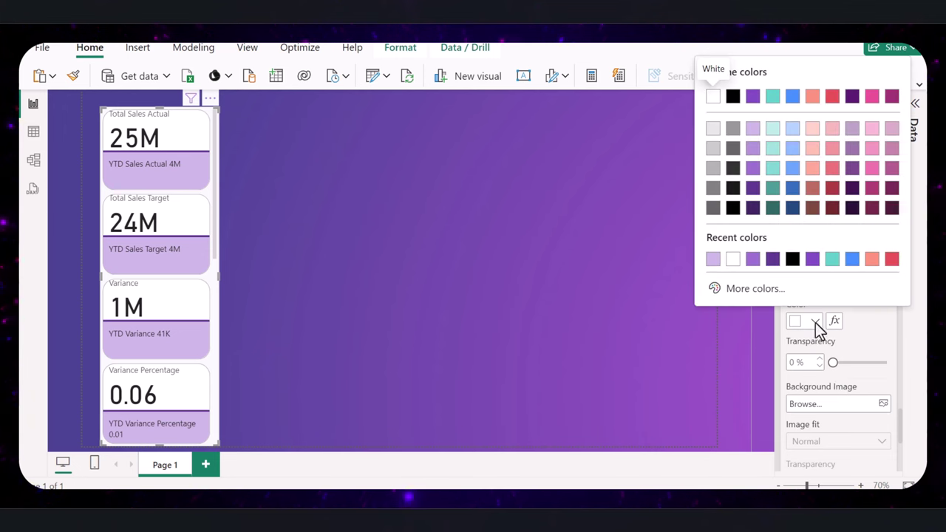
left_click(752, 149)
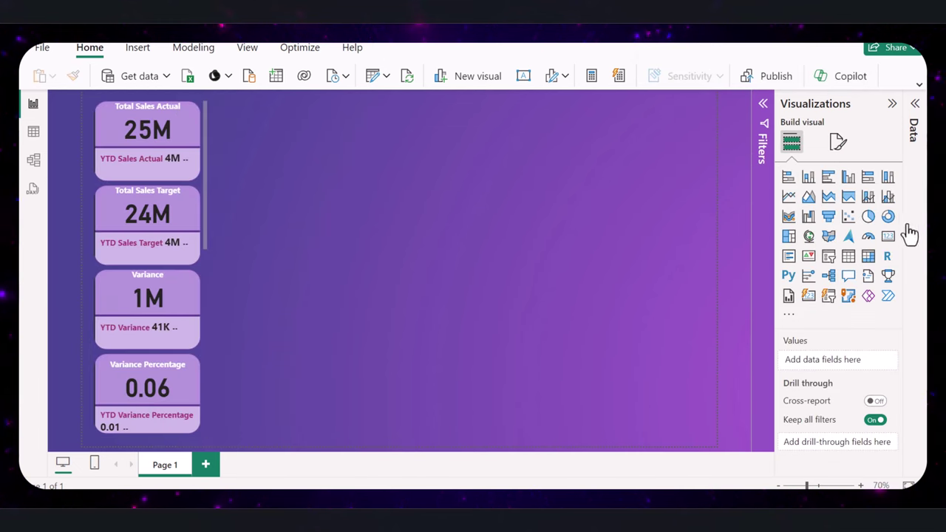
- Format the Variance Percentage and YTD Variance Percentage measures in the Actual table as percentages
left_click(915, 103)
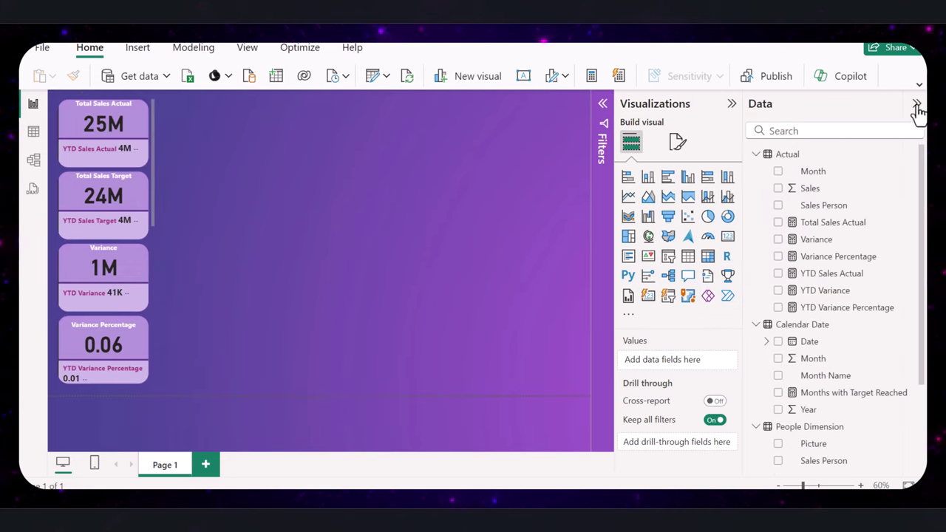
left_click(841, 258)
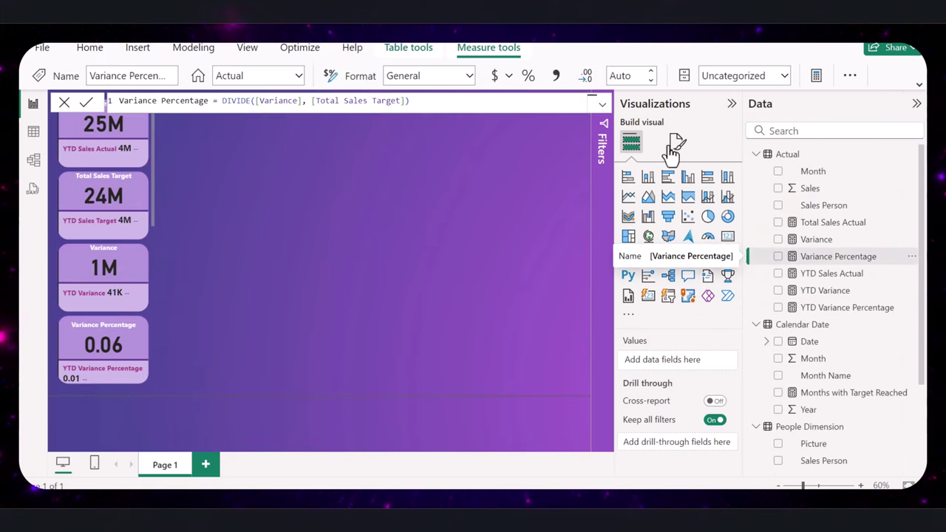
left_click(528, 76)
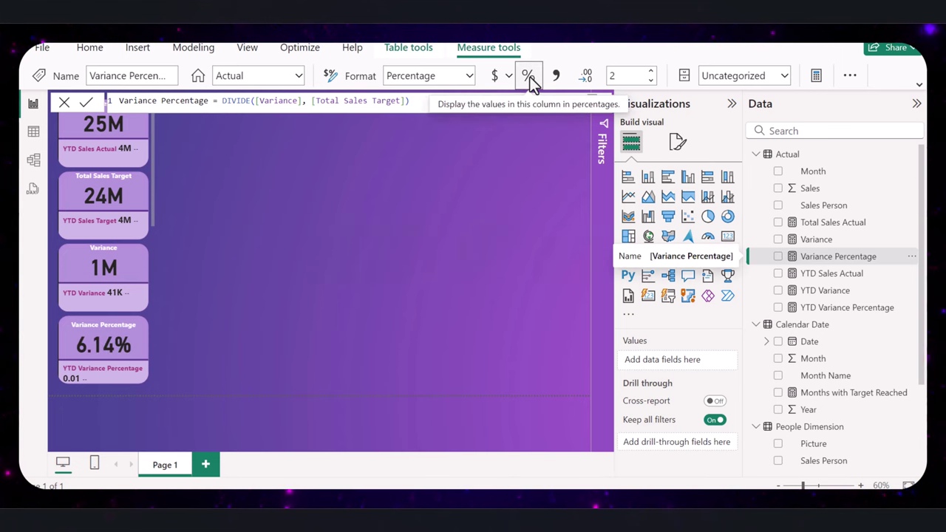
left_click(854, 309)
left_click(529, 75)
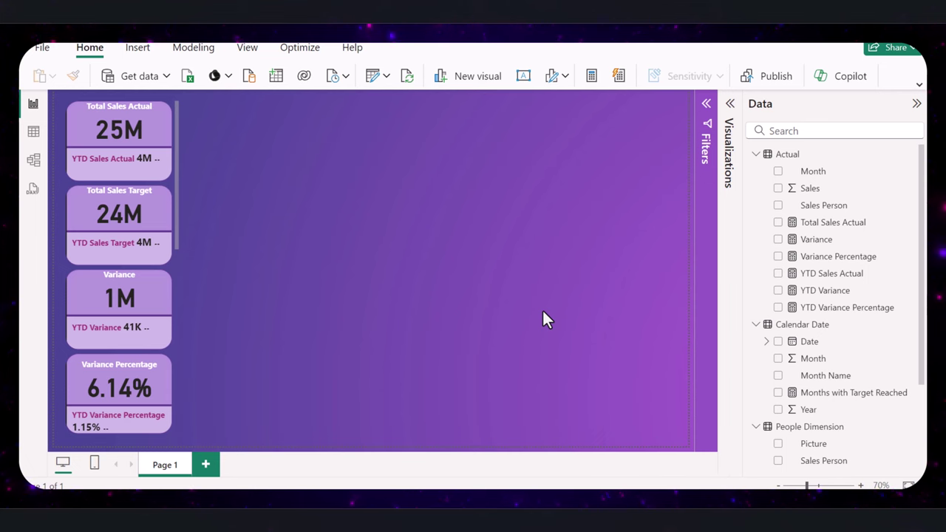
- Create a new measure in the Actual table: Target Status = IF([Variance] > 0, 1, -1)
left_click(785, 153)
right_click(789, 157)
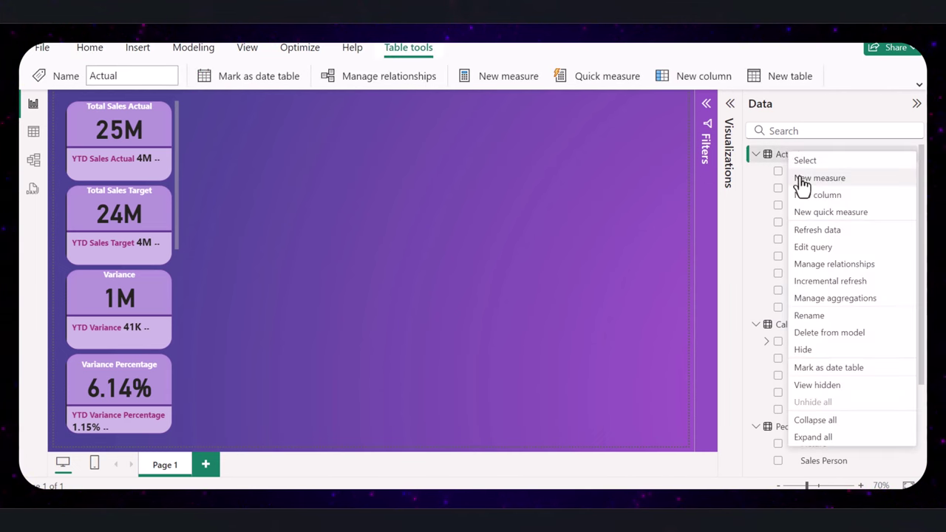
left_click(800, 179)
left_click_drag(155, 102, 123, 101)
type("Target Status = IF([Variance] > 0, 1, -1)")
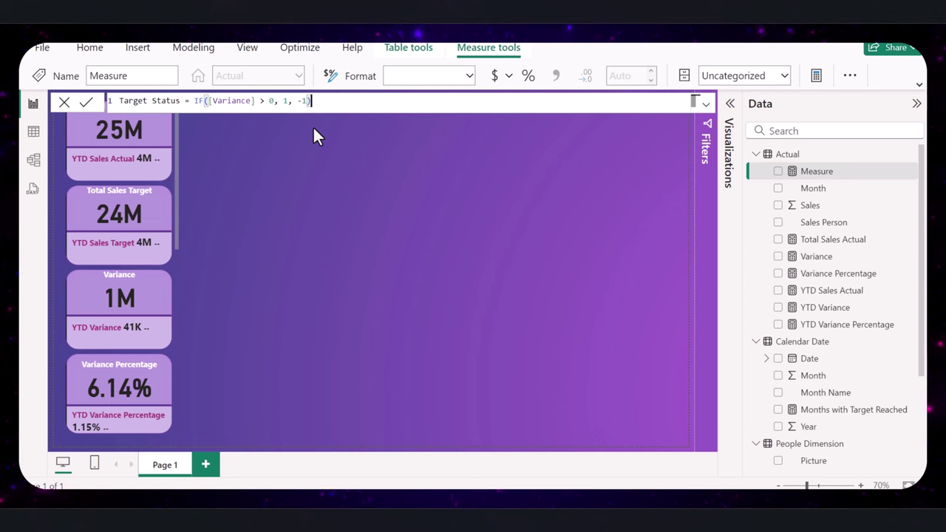
key("Return")
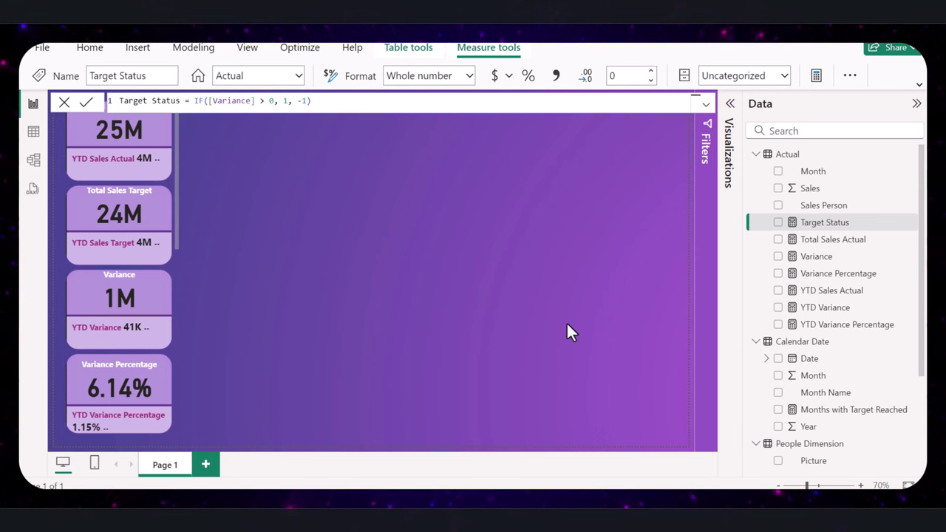
- Build a clustered column chart with Month Name on the X-axis and Target Status on the Y-axis
left_click(730, 104)
left_click(917, 104)
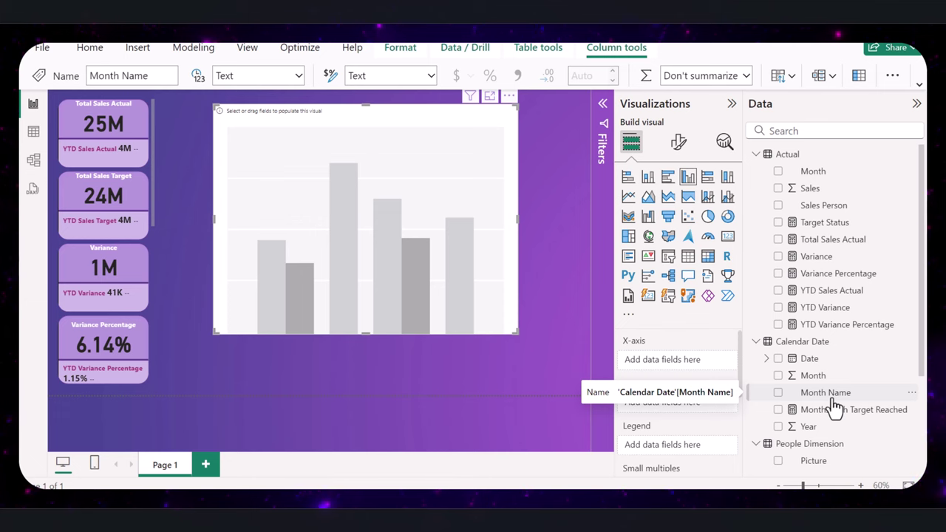
left_click_drag(835, 403, 346, 240)
left_click_drag(826, 230, 359, 252)
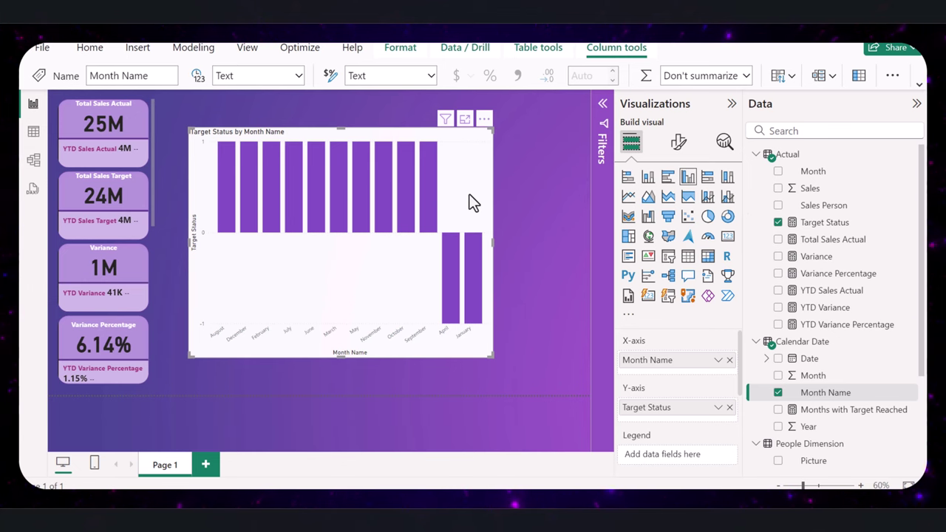
- Open conditional formatting for the chart's column color and base its rules on the Target Status measure
left_click(690, 148)
left_click(786, 401)
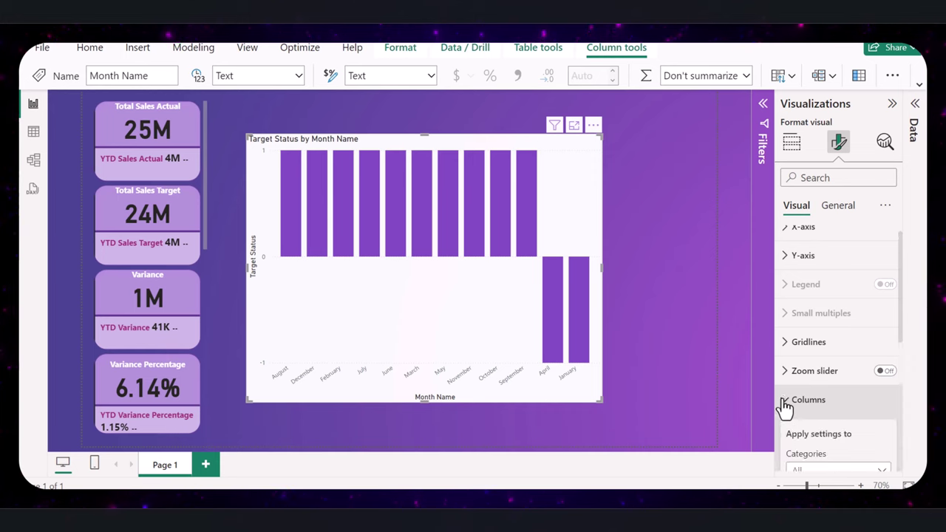
scroll(795, 399, "down", 2)
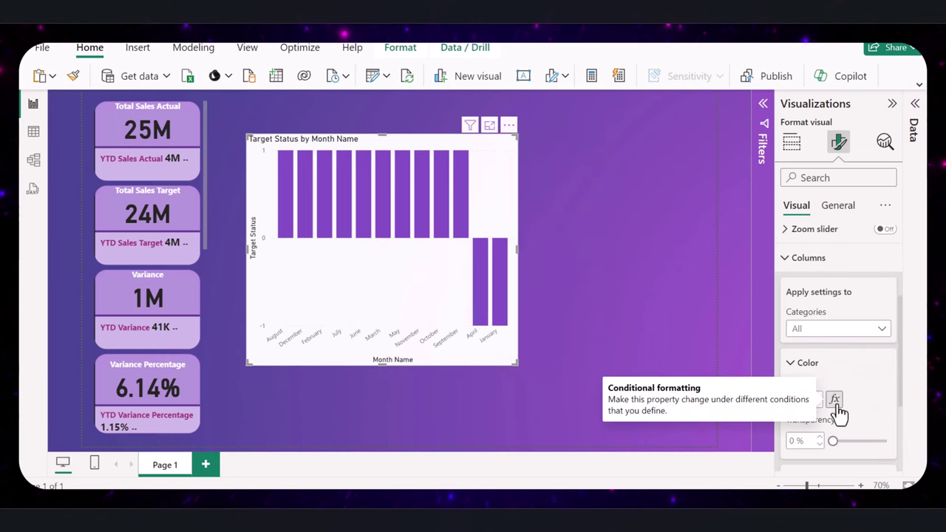
left_click(836, 402)
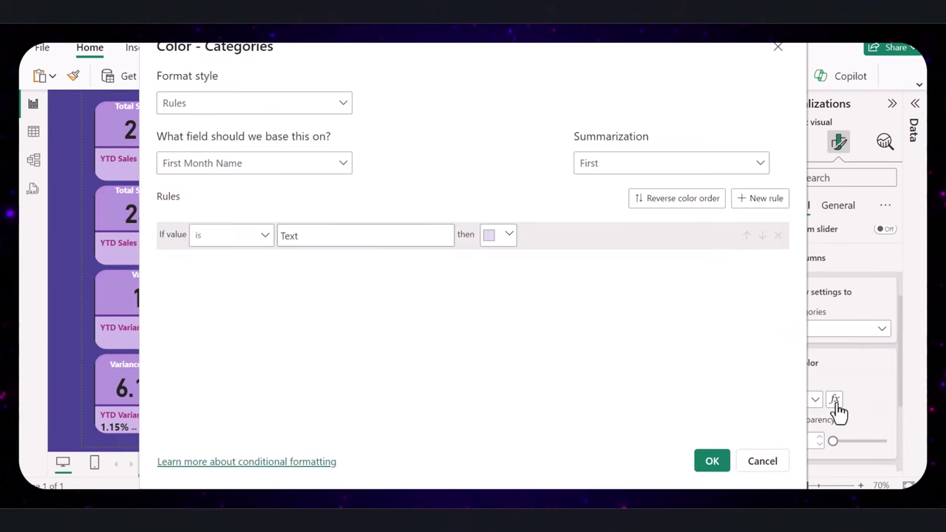
left_click(341, 166)
left_click(172, 213)
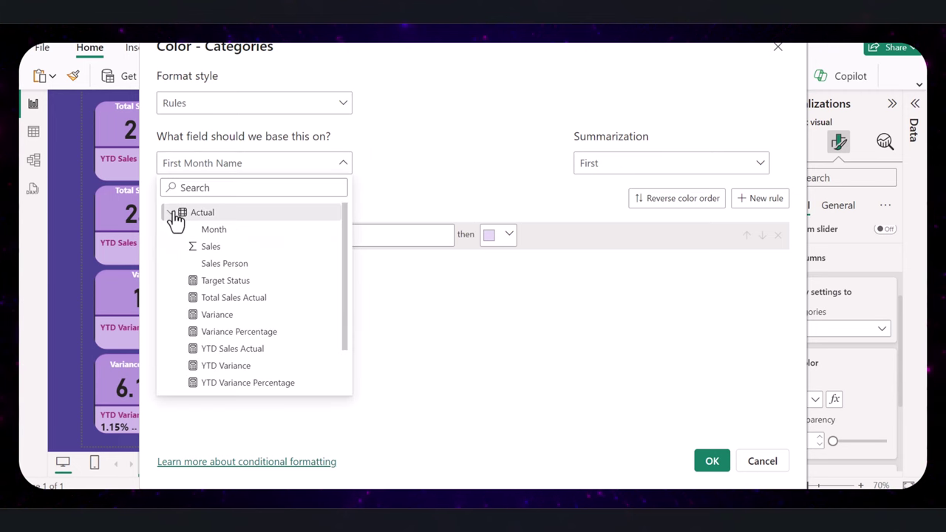
left_click(237, 282)
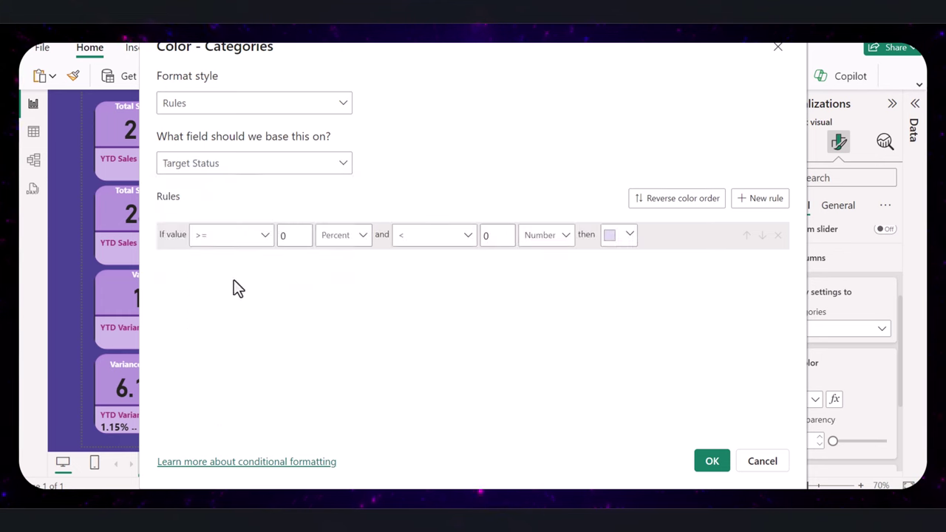
- Set the first color rule so that a value equal to the number 1 gives dark purple
left_click(267, 237)
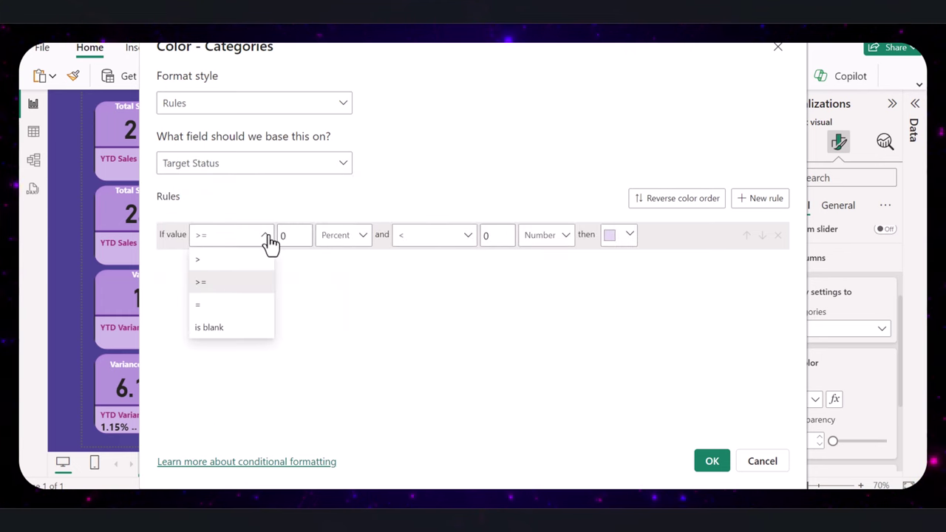
left_click(218, 306)
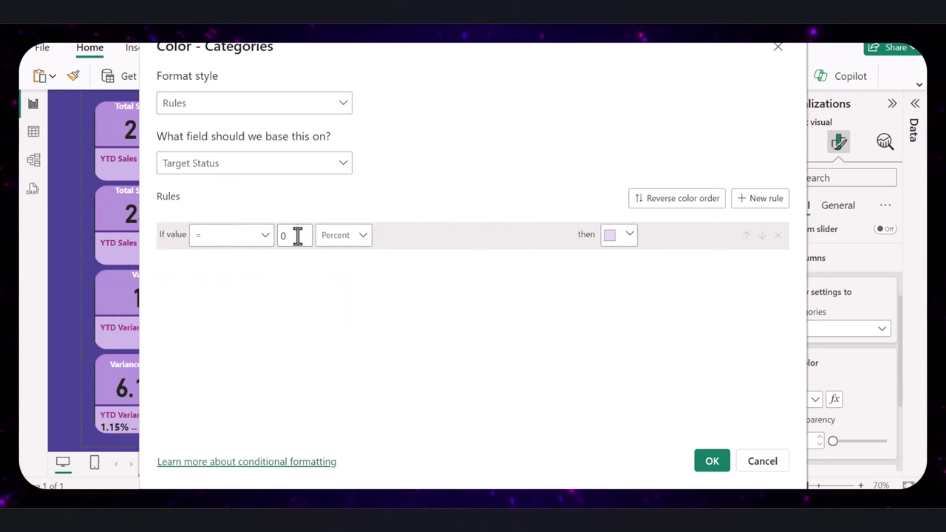
left_click(298, 235)
type("1")
left_click(362, 236)
left_click(337, 258)
left_click(630, 234)
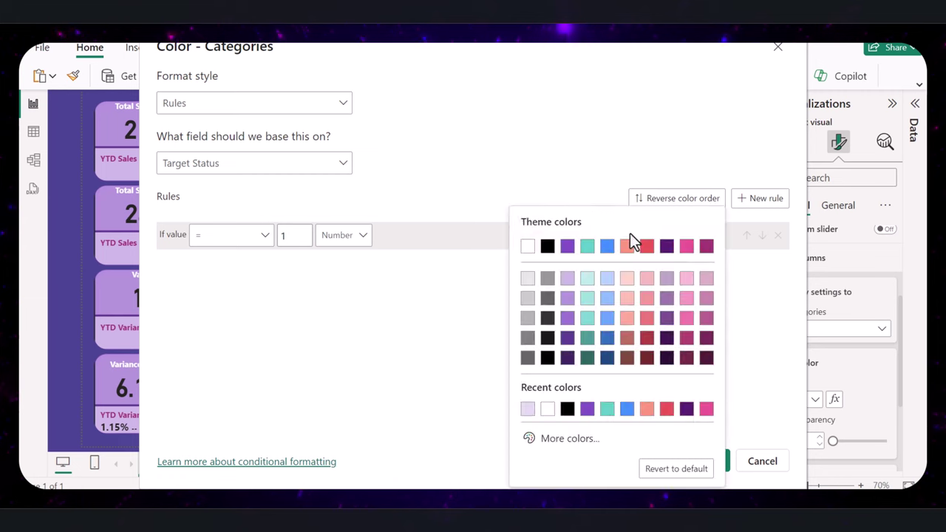
left_click(667, 339)
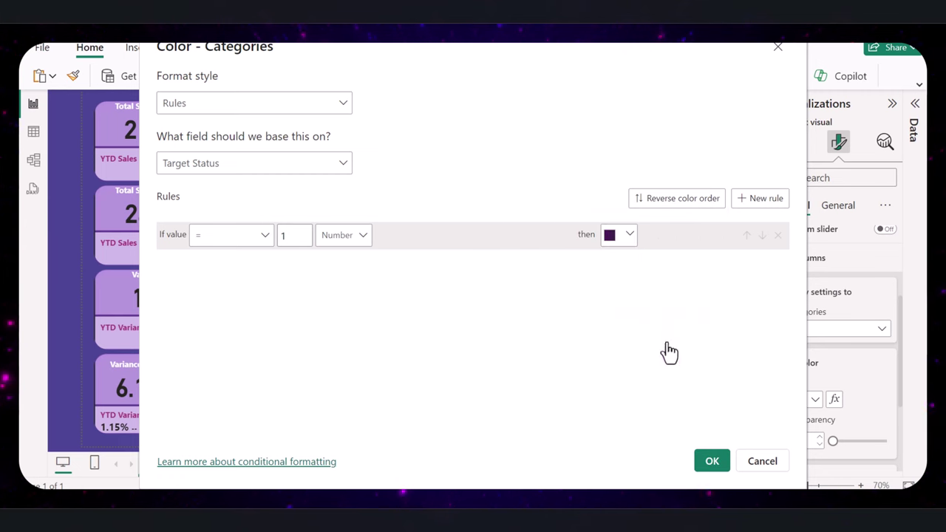
- Add a second color rule giving red for a value equal to the number -1, and apply the rules
left_click(757, 207)
left_click(231, 262)
left_click(219, 336)
left_click(302, 266)
key("BackSpace")
type("-1")
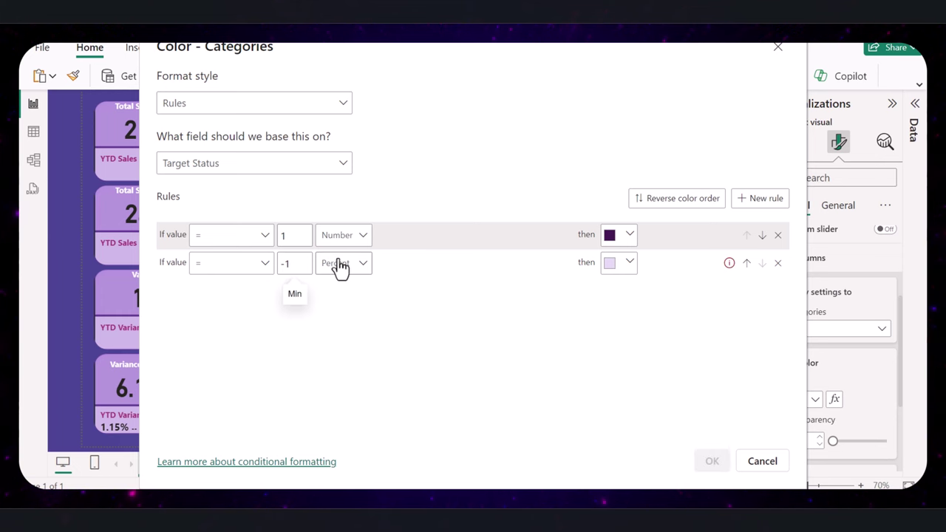
left_click(364, 265)
left_click(339, 289)
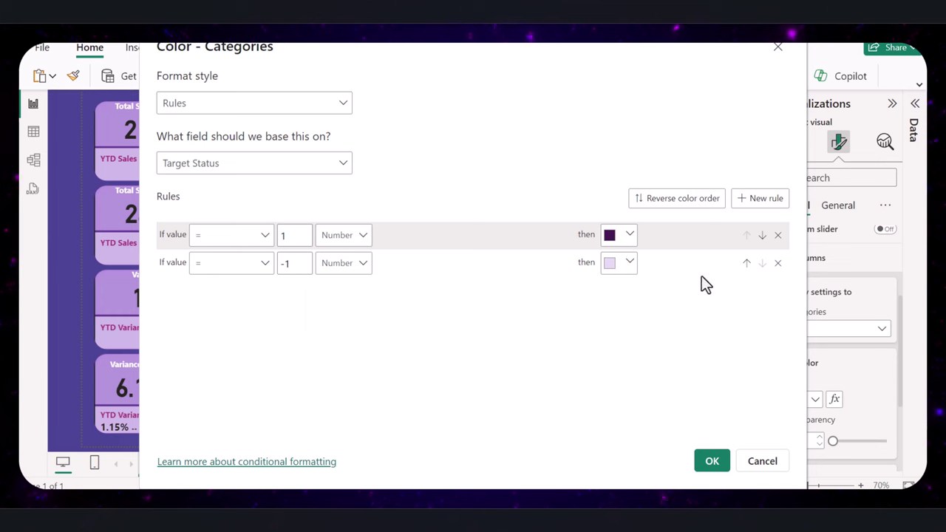
left_click(633, 263)
left_click(648, 61)
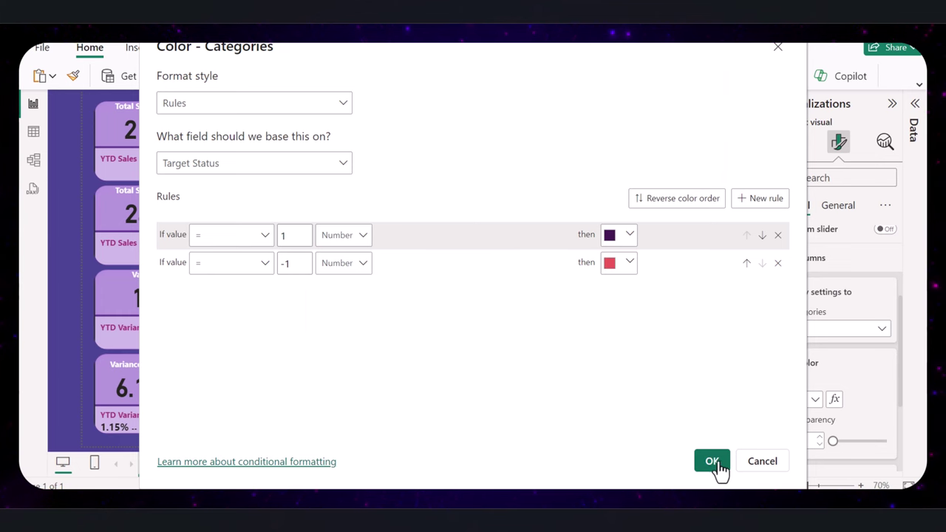
left_click(712, 462)
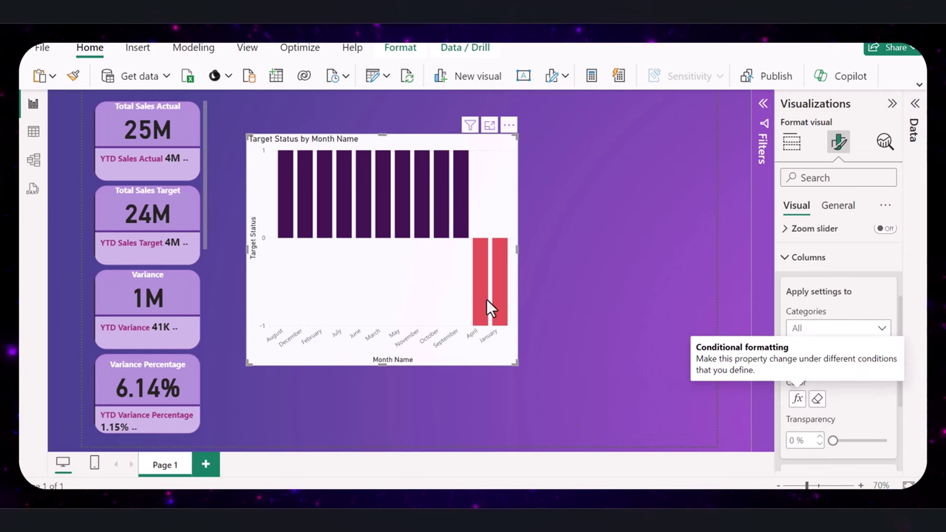
- Set the background color of the Target Status column chart to a medium purple from the theme colors
left_click(667, 400)
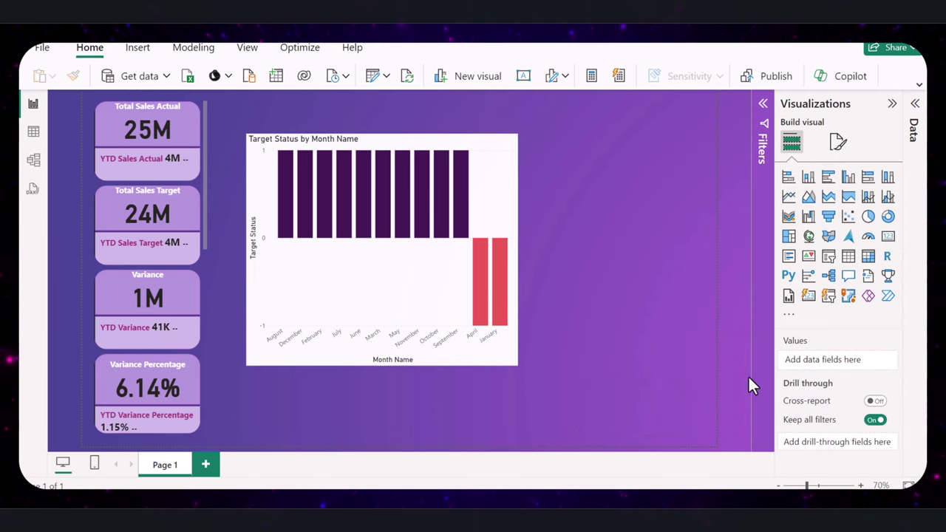
left_click(401, 279)
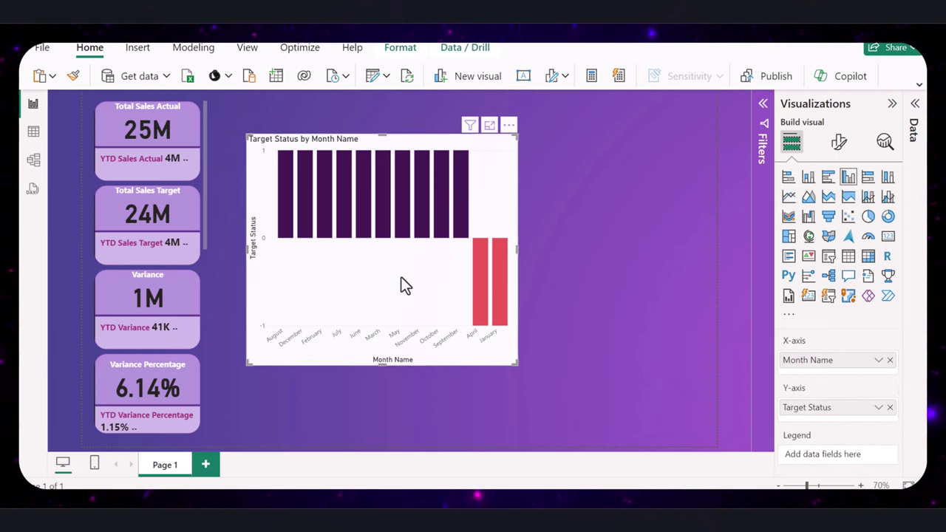
left_click(839, 142)
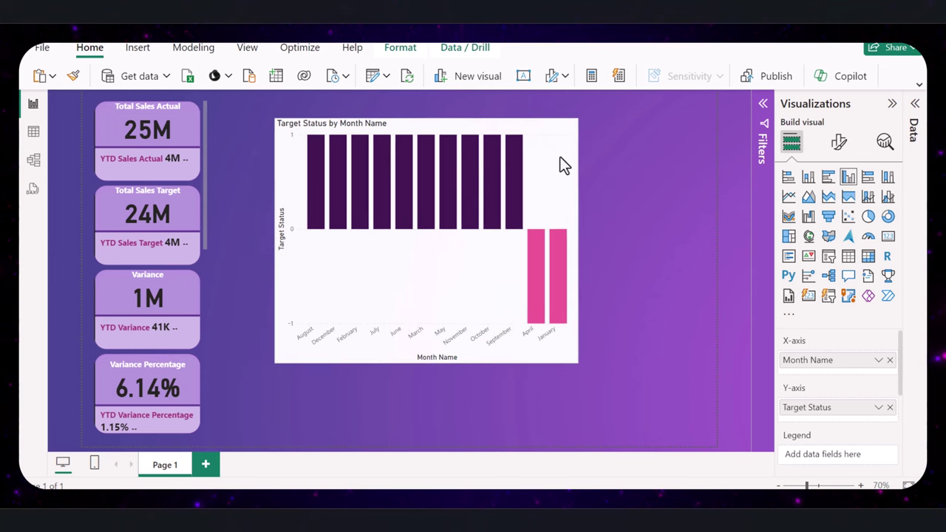
left_click(840, 142)
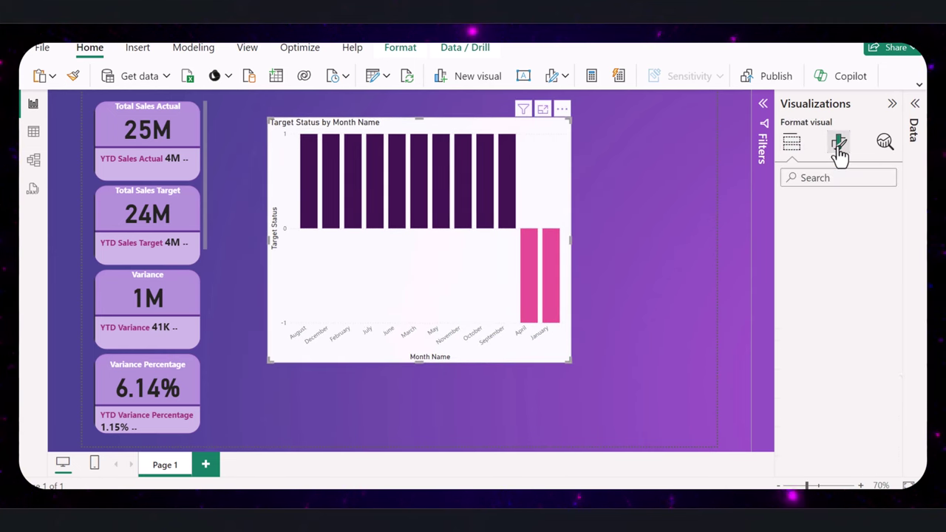
left_click(838, 206)
left_click(788, 298)
left_click(815, 368)
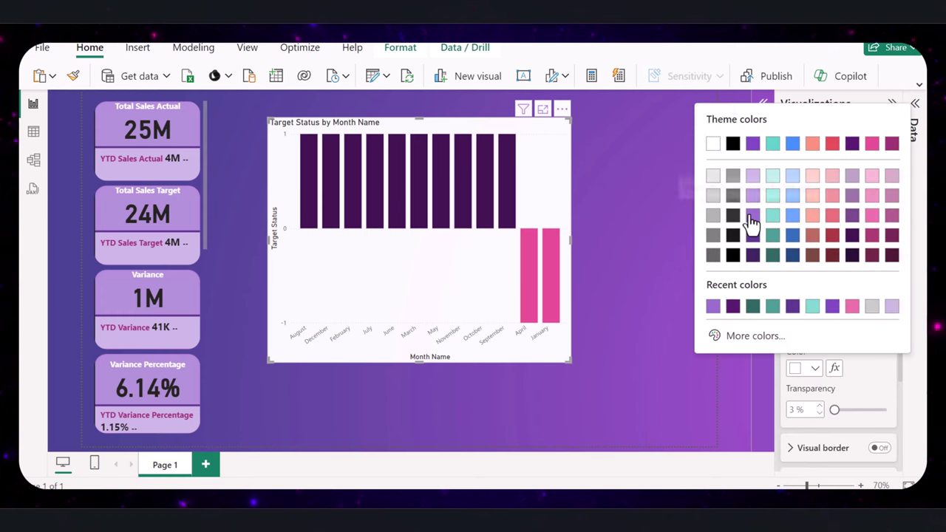
left_click(749, 222)
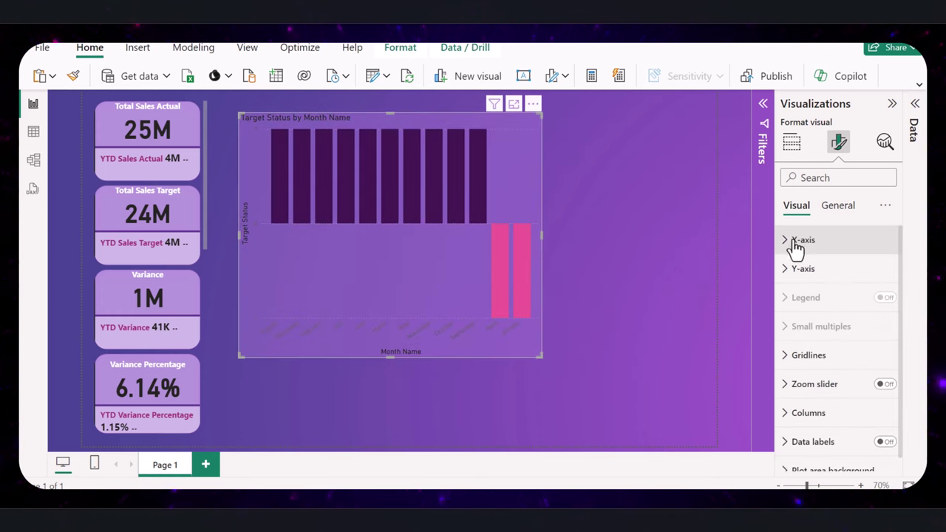
- Make the chart's X-axis month labels white and bold
left_click(795, 244)
left_click(814, 369)
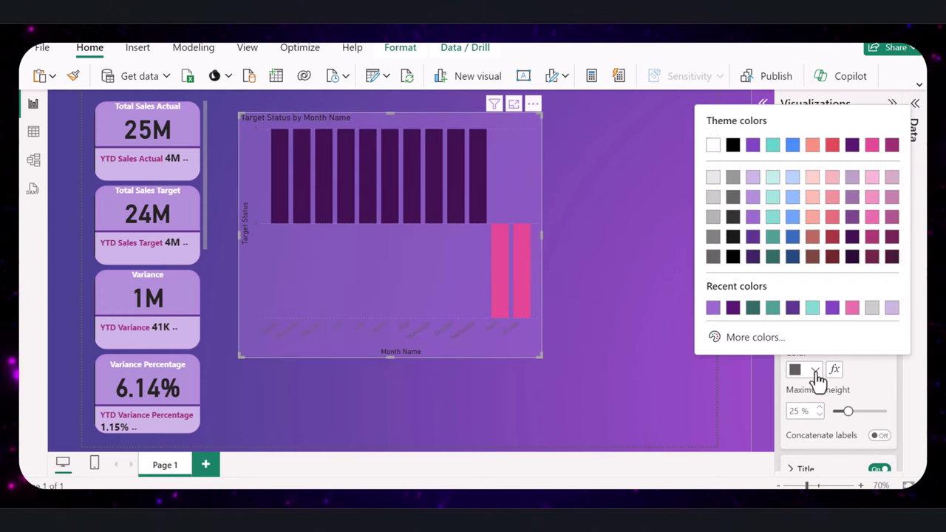
left_click(713, 149)
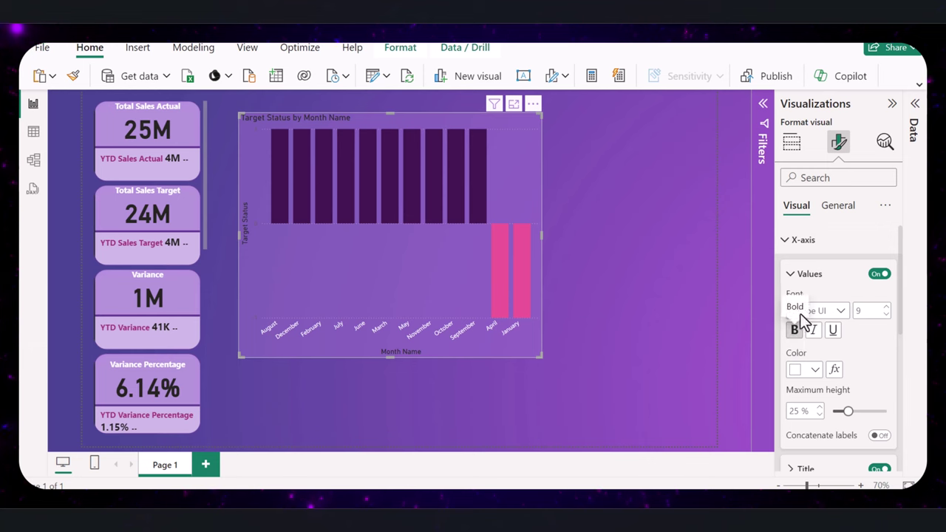
left_click(795, 241)
- Make the Y-axis value labels of the Target Status column chart white and bold
left_click(787, 271)
scroll(821, 392, "down", 2)
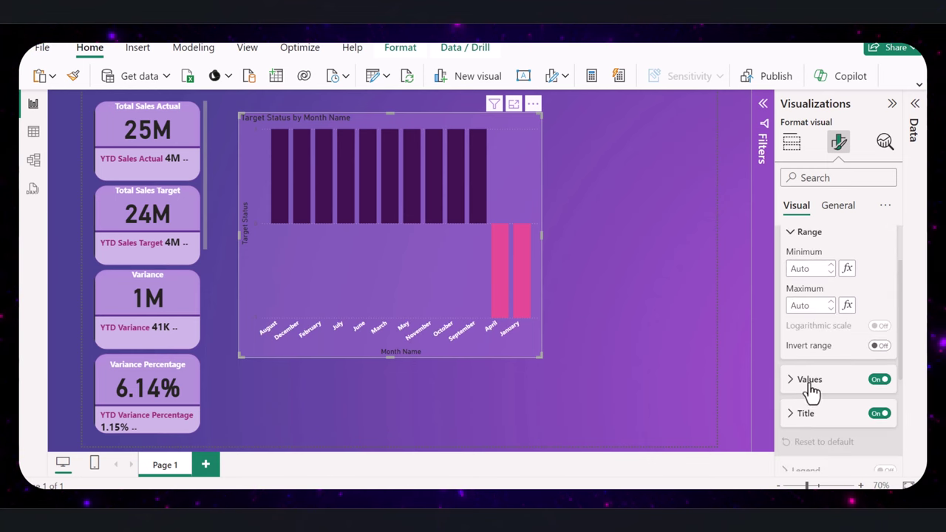
left_click(794, 382)
scroll(795, 381, "down", 2)
left_click(795, 365)
left_click(806, 404)
left_click(711, 181)
left_click(802, 308)
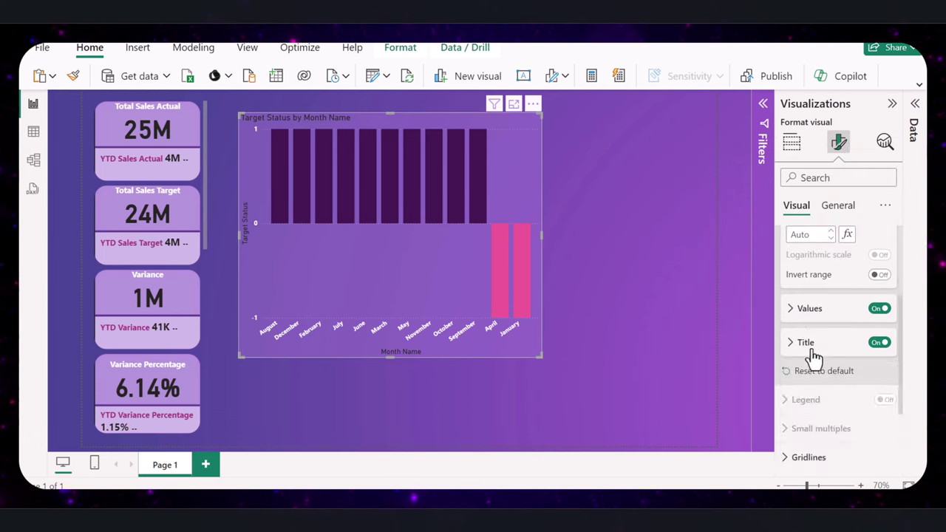
- Set the text color of the Target Status chart's Y-axis title to white
left_click(806, 342)
scroll(817, 384, "down", 1)
scroll(813, 433, "down", 1)
left_click(813, 426)
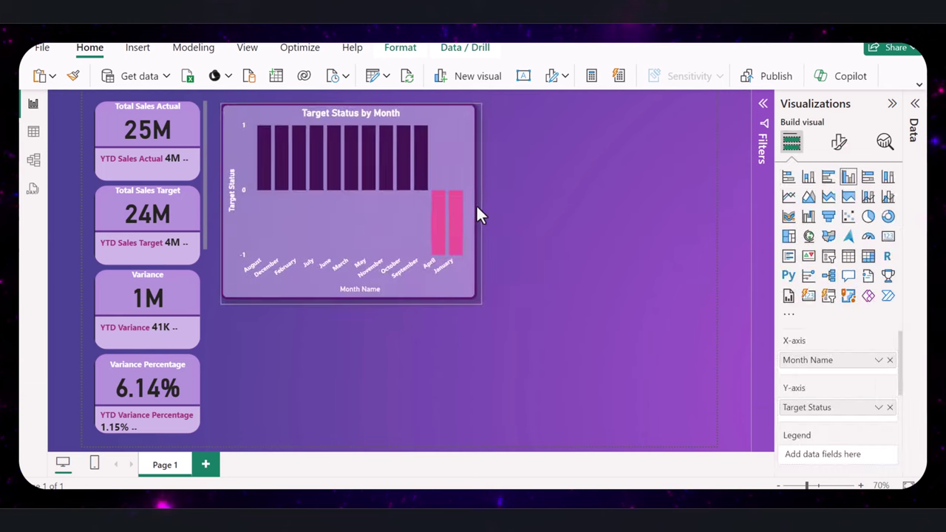
- Narrow the Target Status by Month chart slightly by pulling in its right edge, and deselect it
left_click_drag(476, 204, 463, 203)
left_click(583, 420)
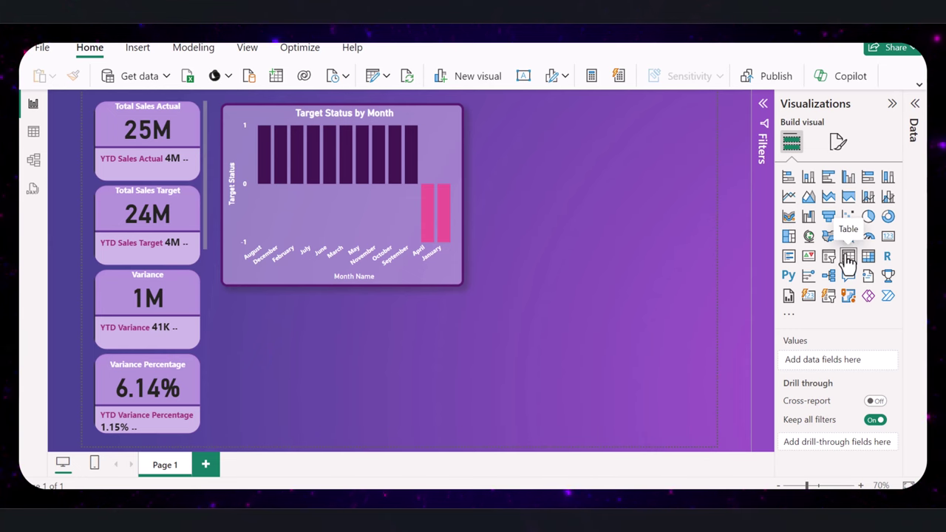
- Add a clustered column chart below the Target Status chart and put Month Name from Calendar Date in it
left_click(848, 178)
left_click_drag(308, 307, 488, 333)
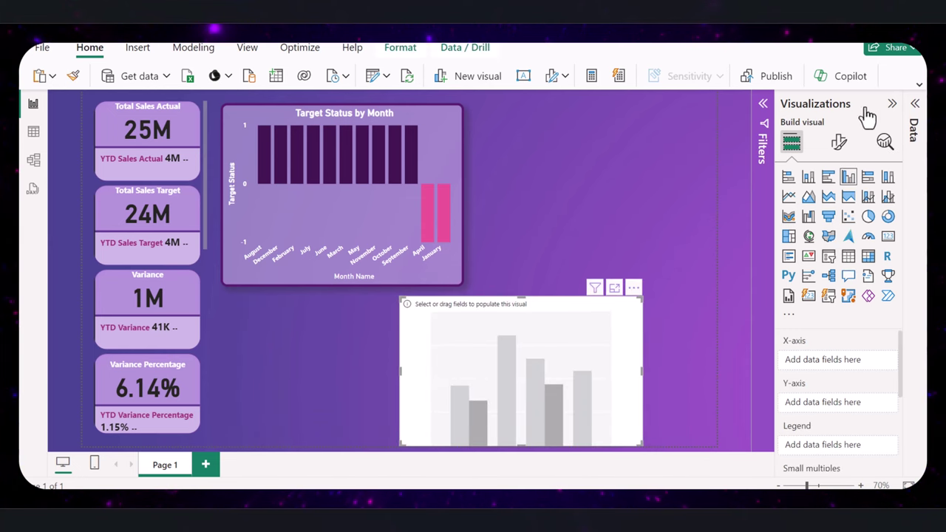
left_click(893, 103)
left_click(914, 103)
left_click_drag(825, 393, 527, 400)
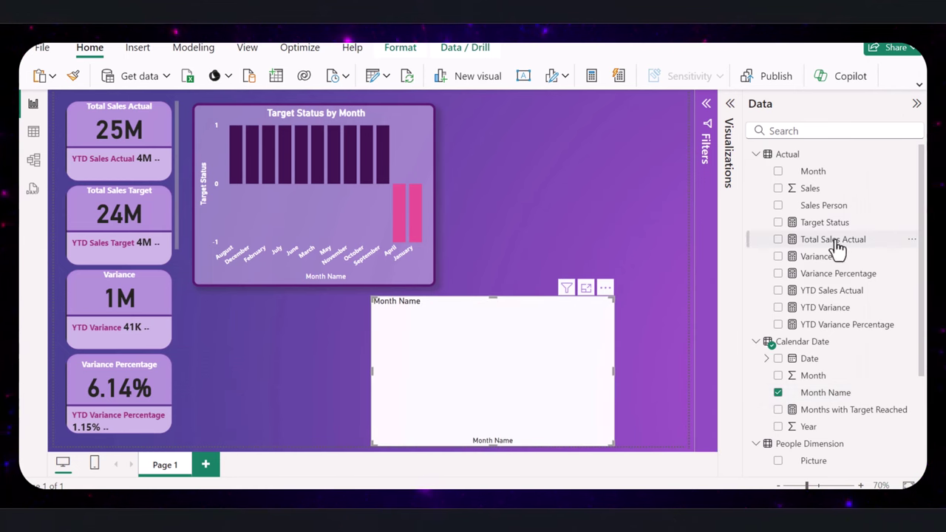
- Add the Total Sales Actual and Total Sales Target measures as values of the new column chart
left_click_drag(839, 247, 533, 373)
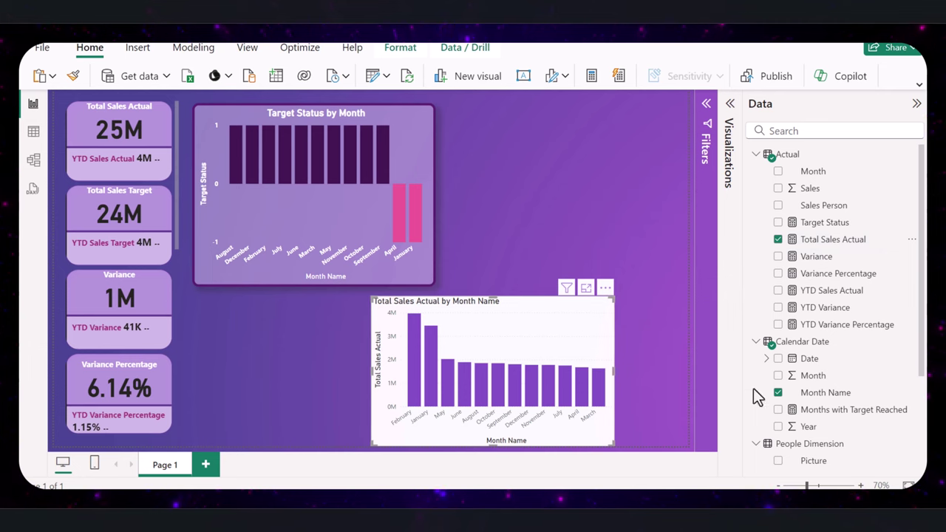
scroll(798, 395, "down", 4)
left_click_drag(841, 450, 541, 416)
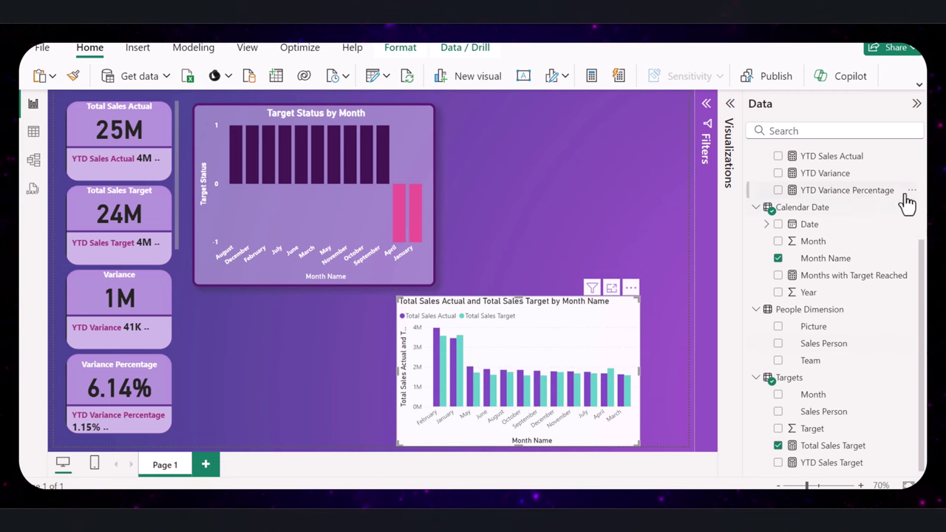
- Create the Actual-table measure Variance Percentage Label, returning UpArrow if [Variance Percentage] > 0, else DownArrow, only when ABS([Variance Percentage]) > 0.05, otherwise ""
scroll(813, 229, "up", 3)
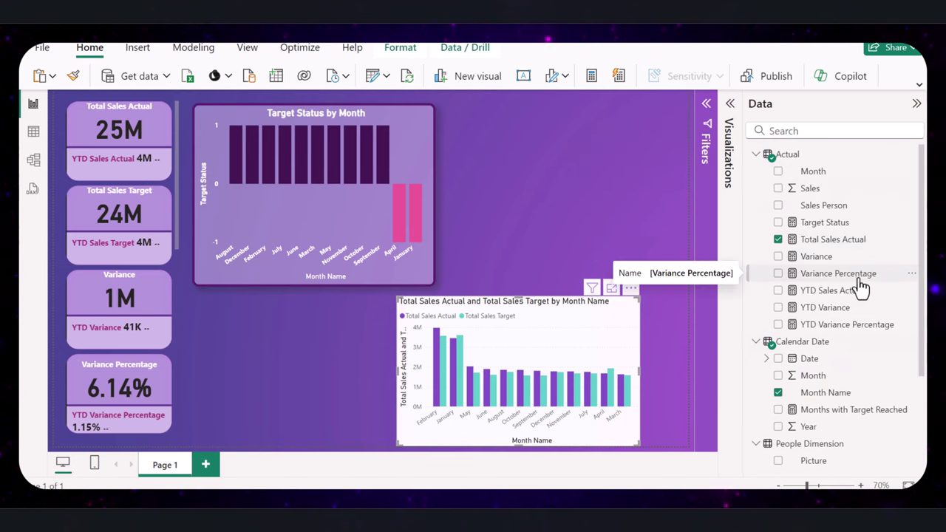
left_click(787, 154)
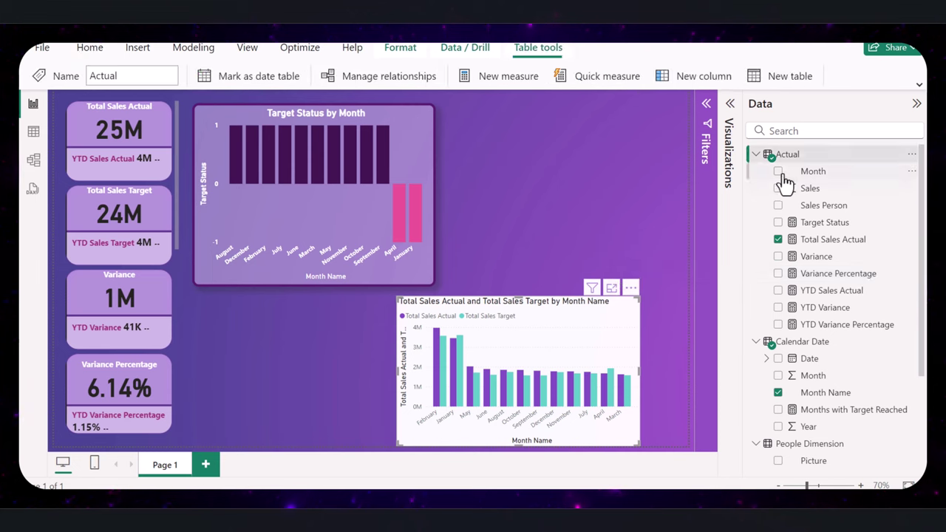
right_click(786, 160)
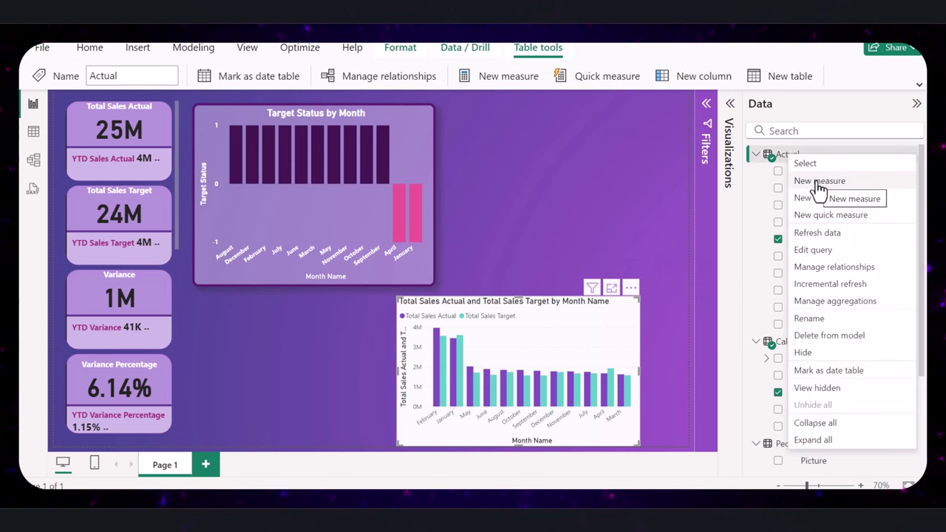
left_click(819, 181)
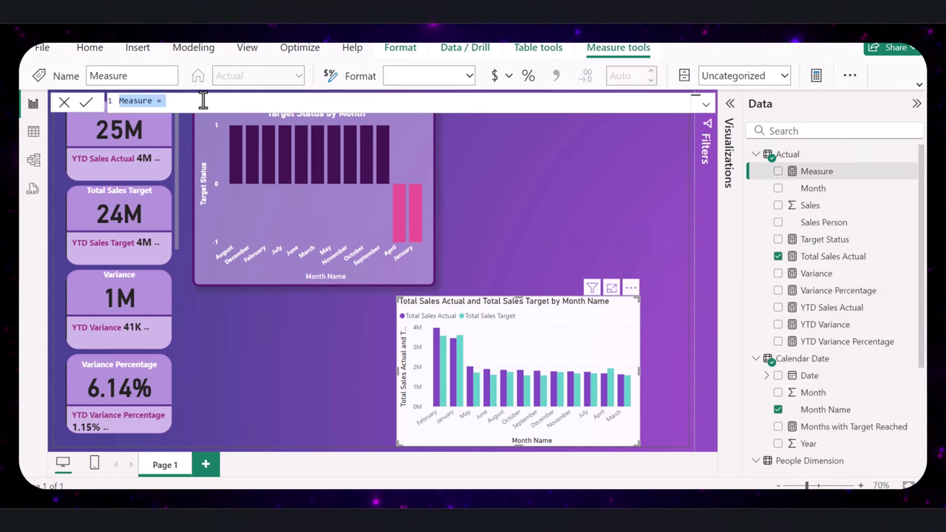
type("Variance Percentage Label = VAR UpArrow = \"⬆\" VAR DownArrow = \"⬇\" RETURN IF(     ABS([Variance Percentage]) > 0.05,     IF([Variance Percentage] > 0, UpArrow, DownArrow),     \"\" )")
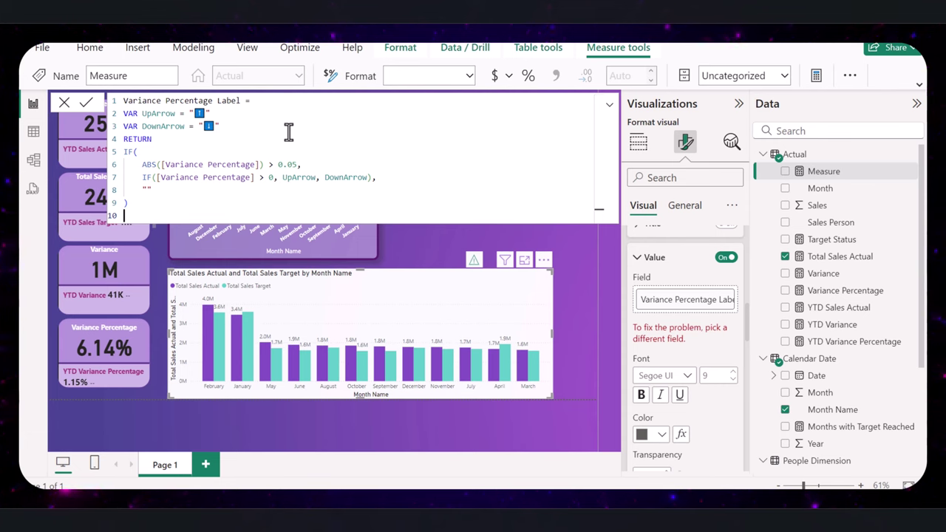
left_click(85, 105)
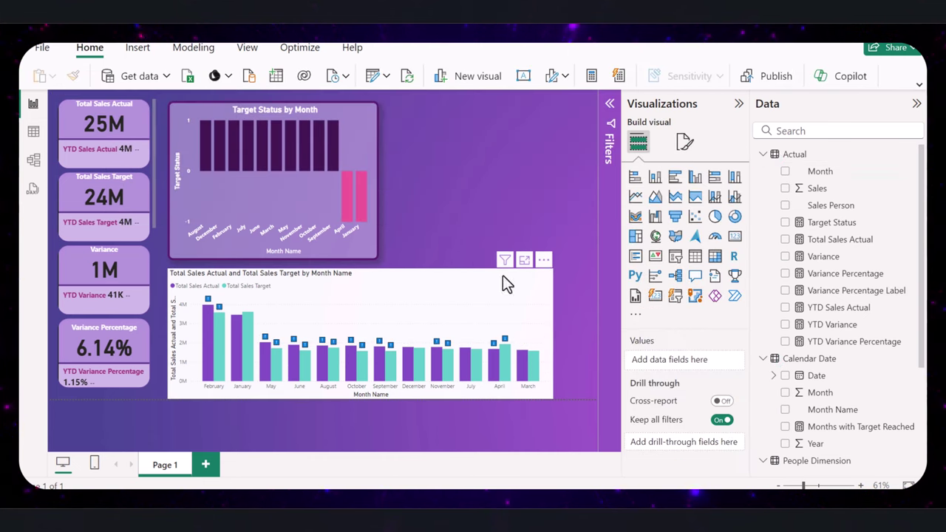
- Increase the font size of the Variance Percentage Label data labels on the Total Sales Actual and Total Sales Target chart
left_click(468, 294)
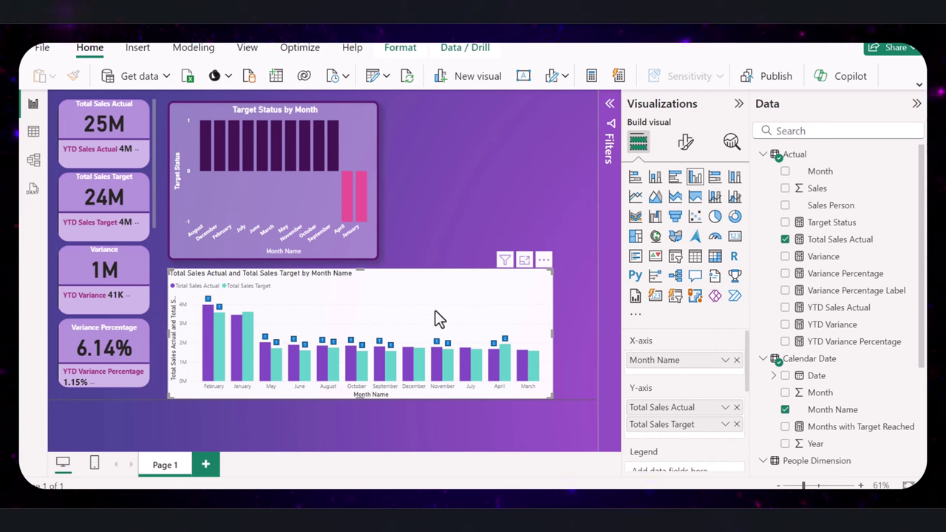
left_click(686, 143)
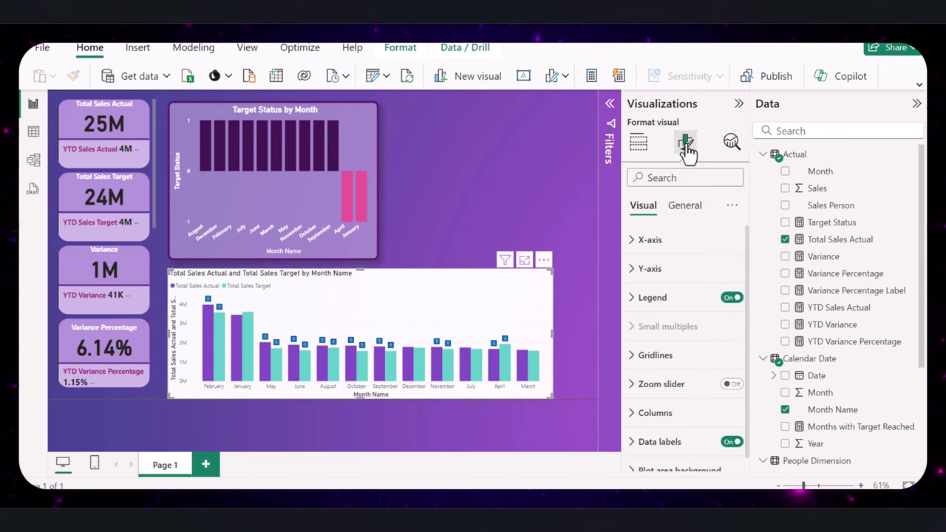
scroll(680, 372, "down", 1)
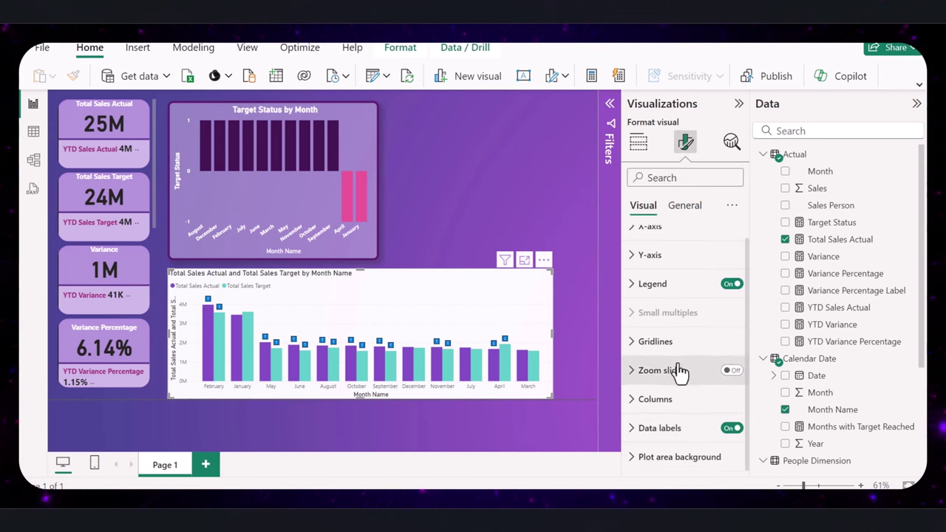
left_click(634, 428)
scroll(737, 303, "down", 3)
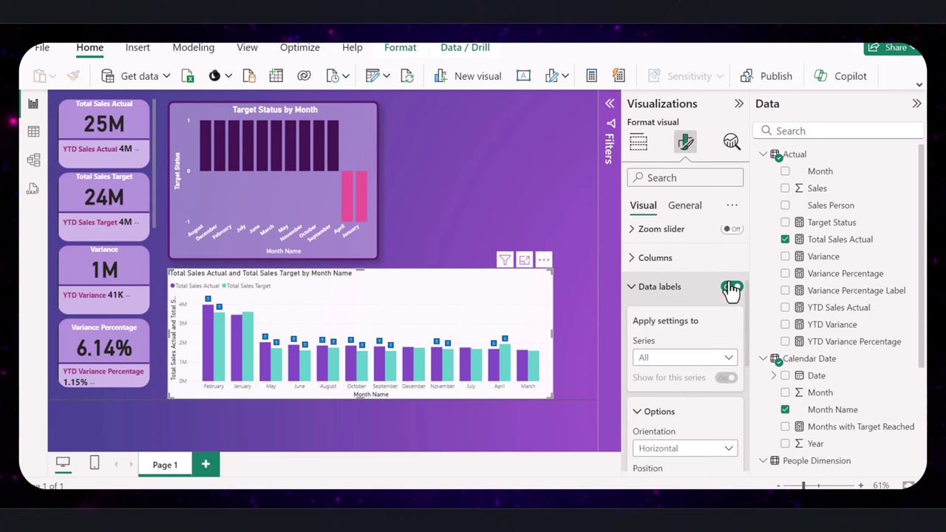
scroll(665, 300, "down", 4)
left_click(637, 309)
left_click(636, 310)
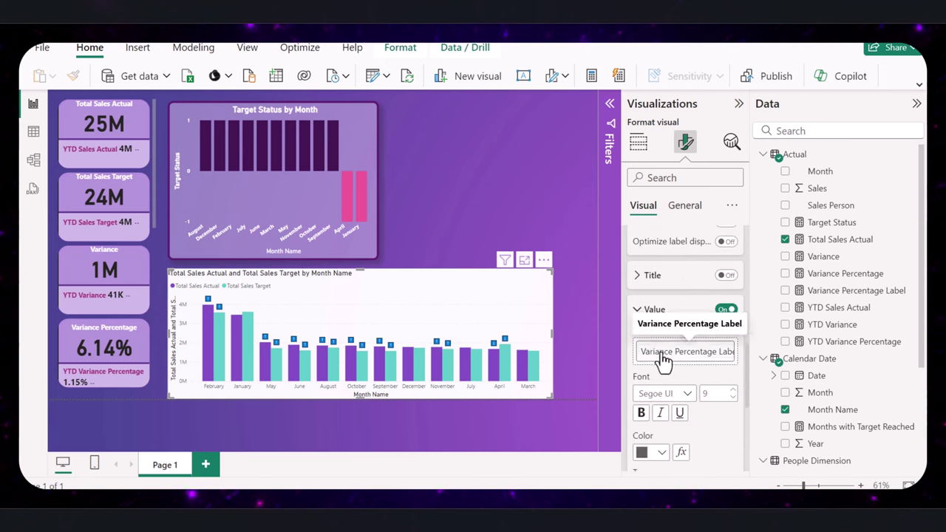
scroll(713, 366, "down", 2)
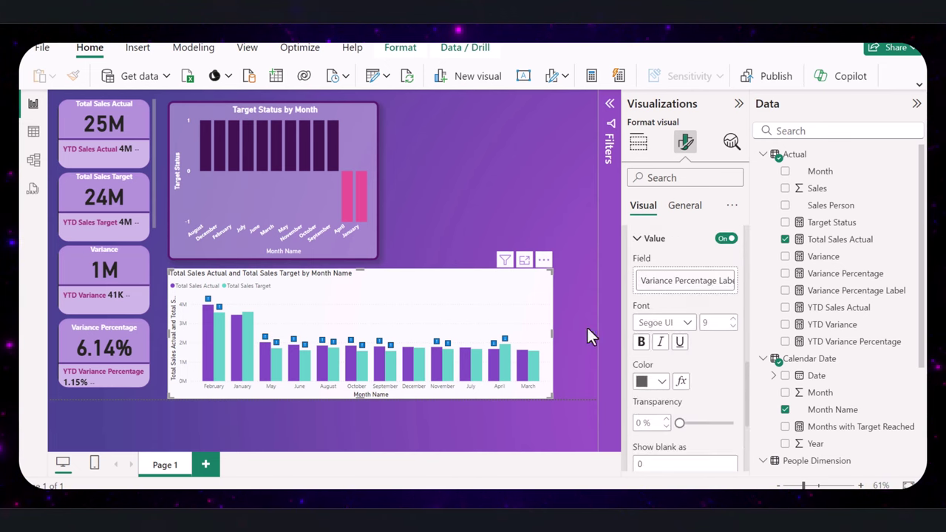
left_click(732, 320)
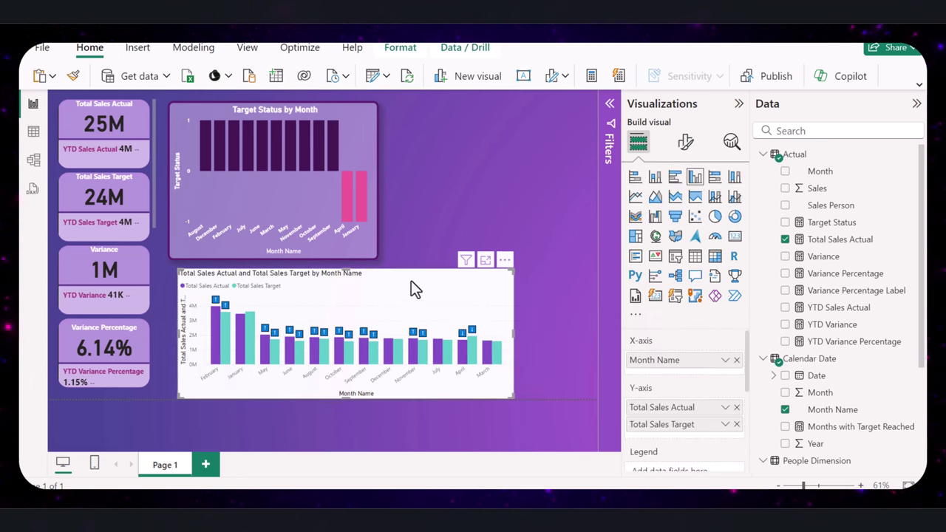
- Position the sales chart under the Target Status chart and give it a light purple background with 31% transparency
left_click_drag(411, 280, 405, 337)
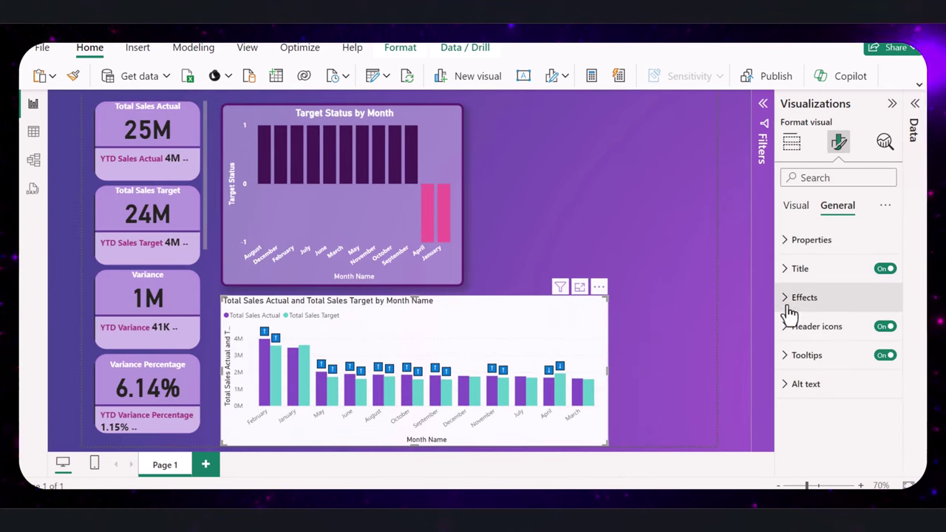
left_click(789, 298)
scroll(814, 303, "down", 1)
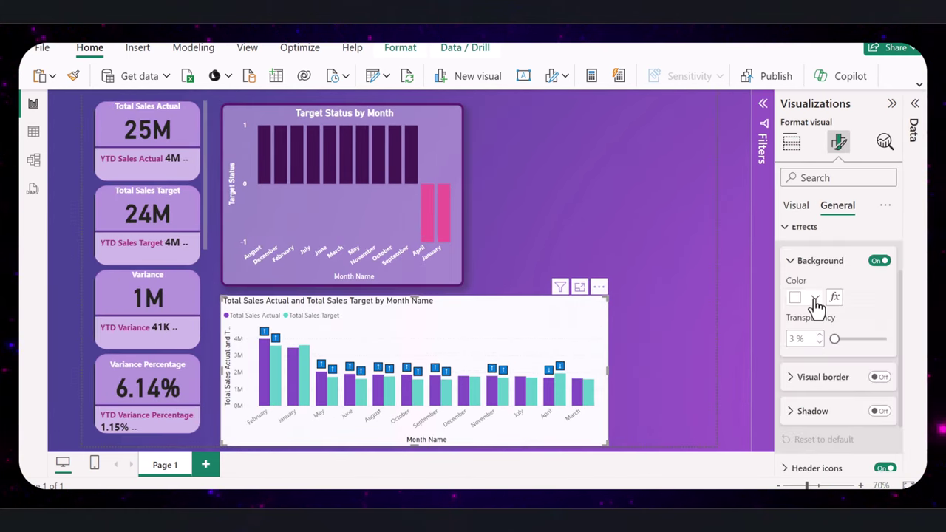
left_click(815, 299)
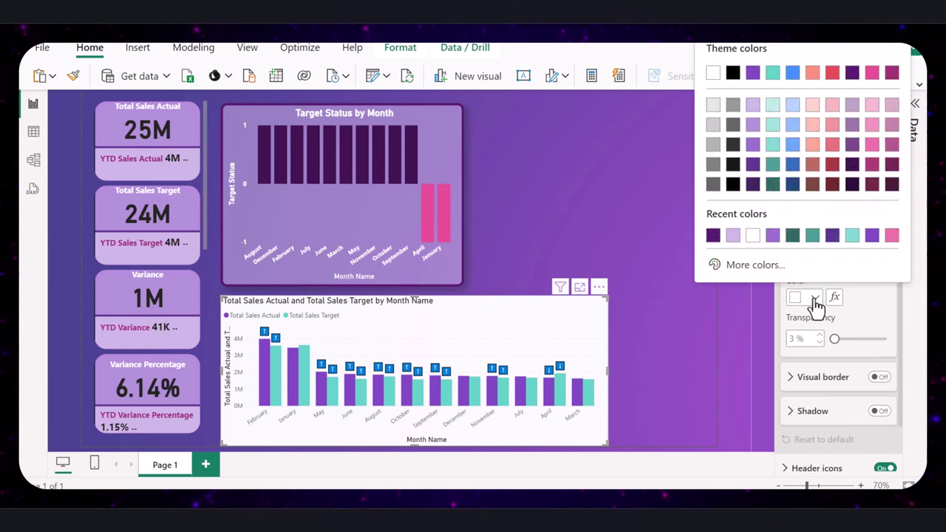
left_click(733, 235)
left_click_drag(835, 338, 831, 337)
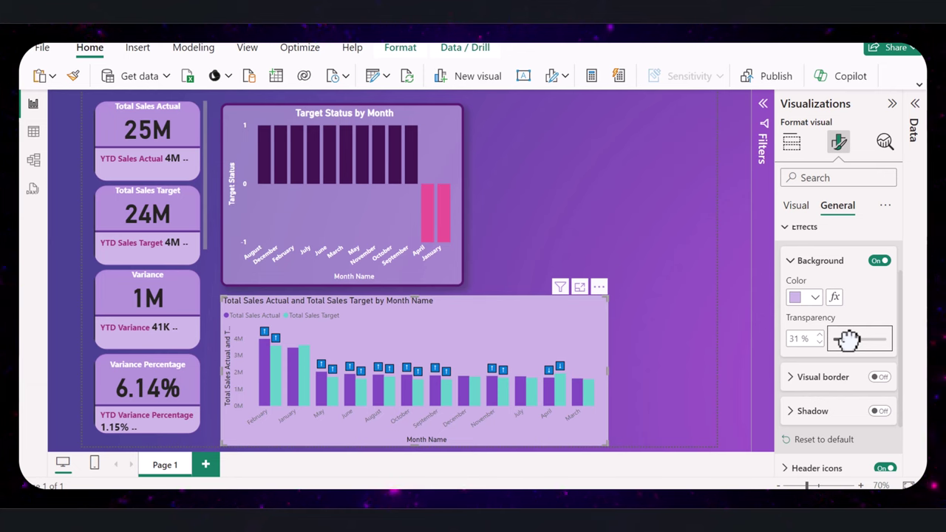
left_click_drag(848, 339, 848, 339)
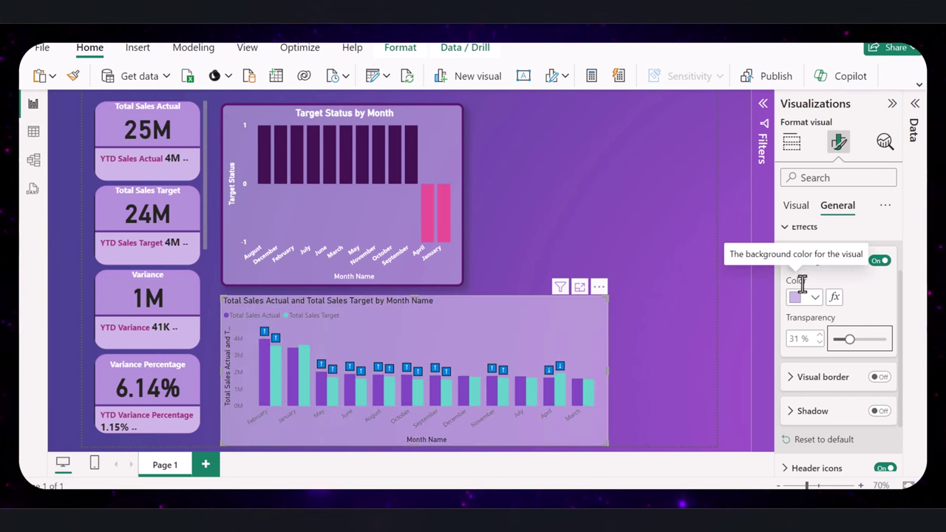
- Turn on the sales chart's visual border in dark purple with a width of 4 px
left_click(879, 377)
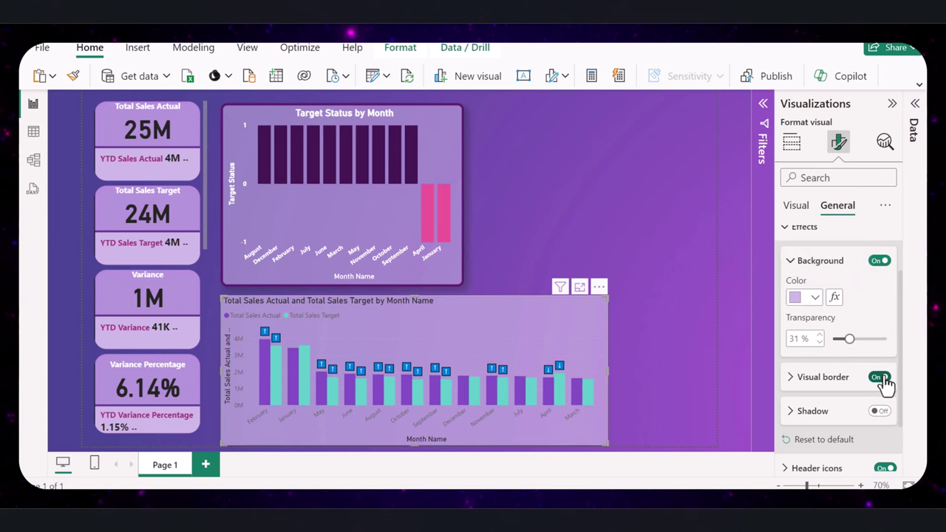
left_click(792, 377)
left_click(816, 343)
left_click(709, 276)
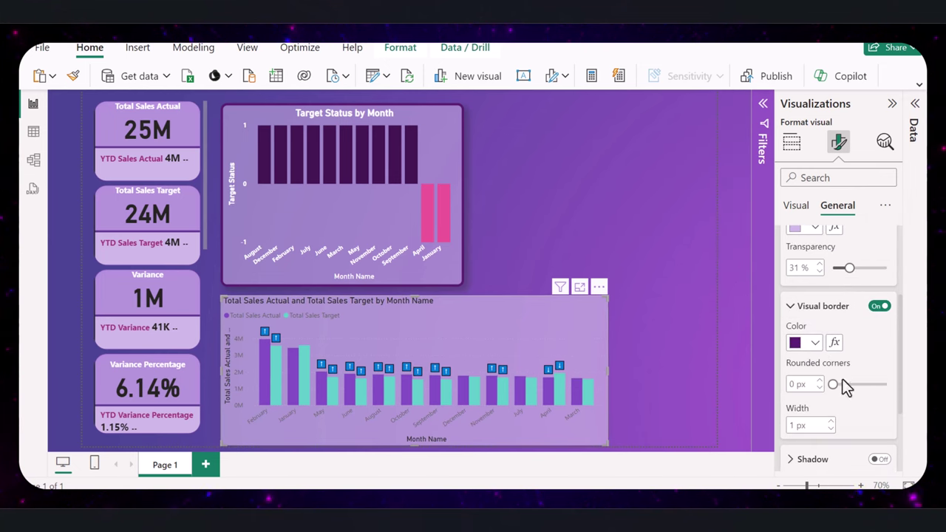
left_click(833, 422)
left_click(686, 318)
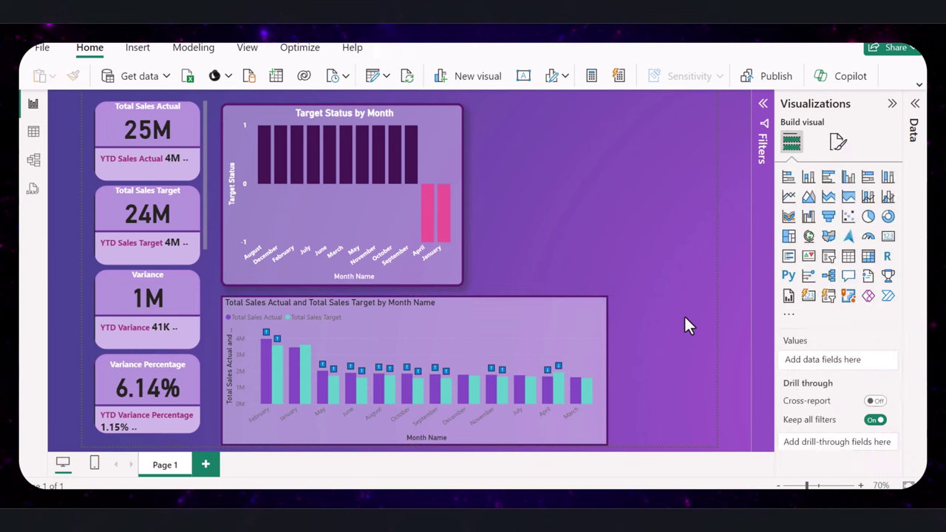
- Turn on the sales chart's shadow and set its border's rounded corners to 2 px
left_click(567, 318)
left_click(838, 142)
left_click(838, 206)
left_click(836, 298)
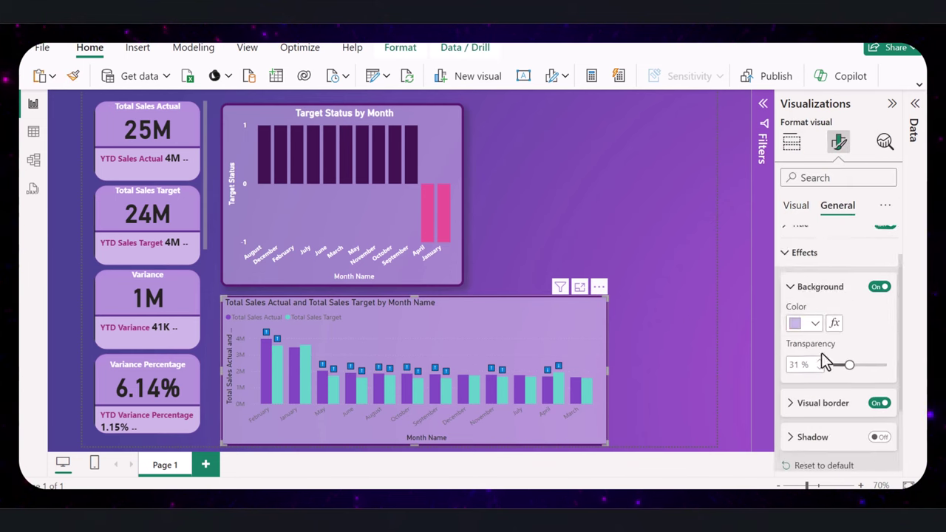
scroll(874, 355, "down", 3)
left_click(878, 342)
left_click(791, 308)
left_click(838, 387)
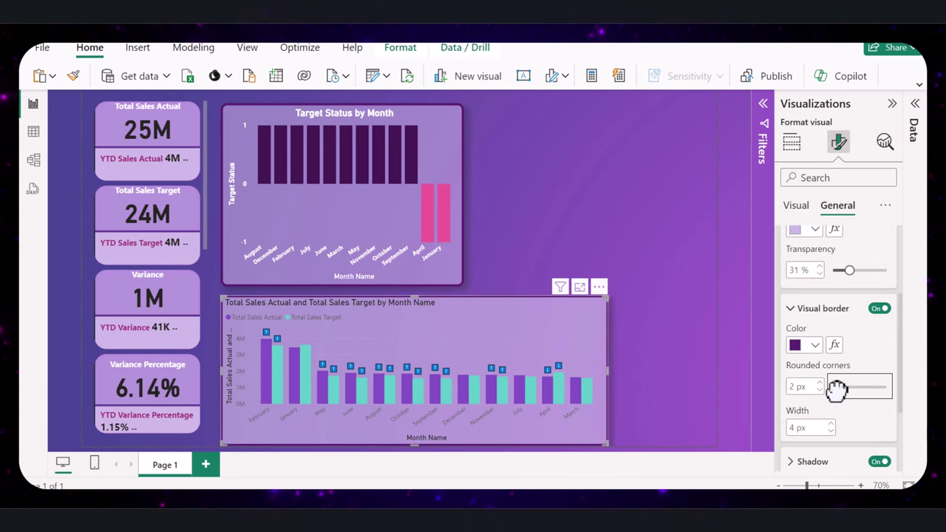
left_click(730, 327)
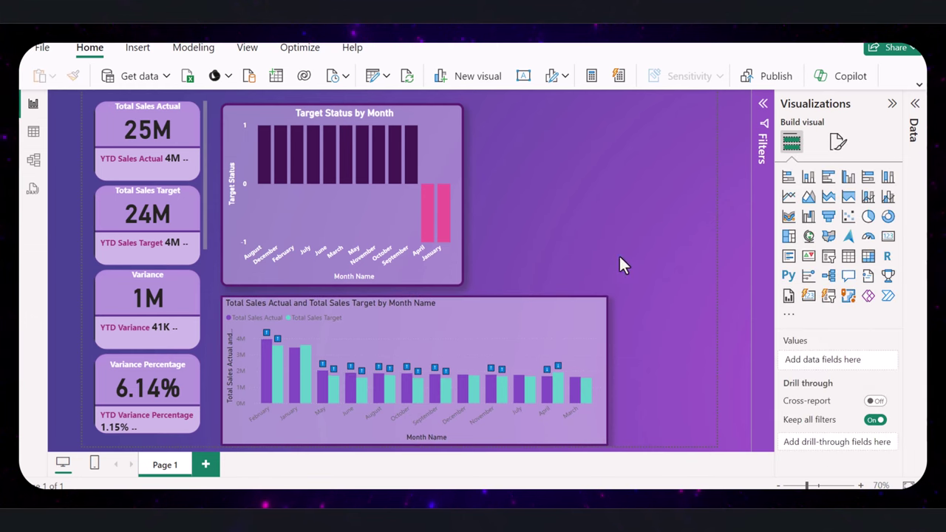
- Examine the background transparency, visual border and shadow settings of the Target Status by Month chart
left_click(444, 204)
left_click(837, 142)
left_click(838, 206)
left_click(836, 298)
scroll(836, 361, "down", 2)
scroll(854, 355, "down", 1)
scroll(851, 352, "up", 1)
scroll(851, 353, "down", 2)
left_click(791, 308)
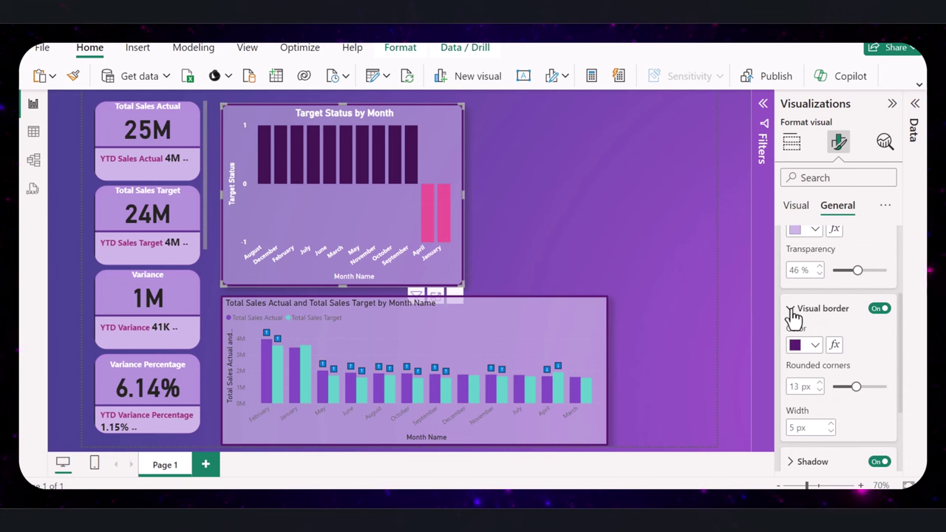
left_click(792, 309)
left_click(792, 343)
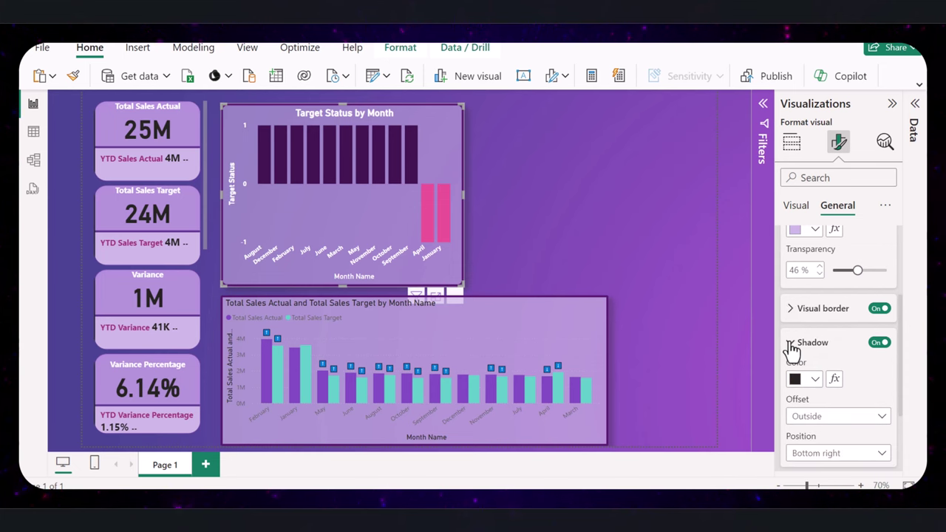
left_click(791, 343)
left_click_drag(845, 272, 797, 272)
left_click(690, 258)
- Set the sales chart's background transparency to 45% and its border's rounded corners to 12 px
left_click(602, 319)
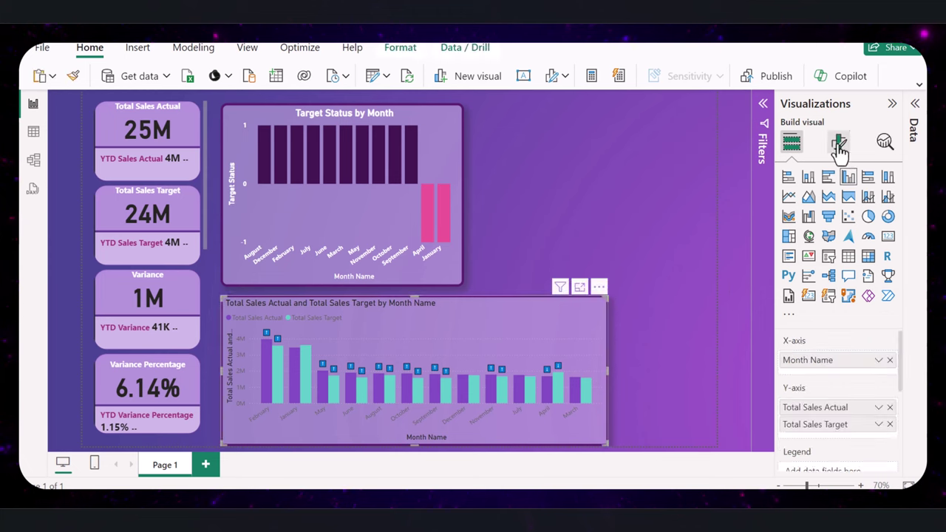
left_click(840, 144)
left_click(838, 205)
left_click(789, 303)
left_click(794, 377)
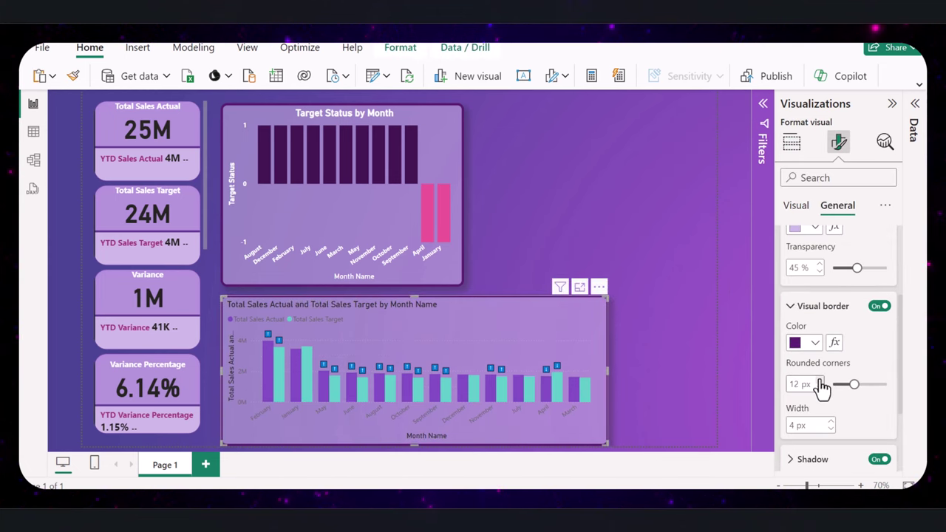
left_click(744, 441)
- Format the sales chart's X-axis labels and axis title as bold white text
left_click(558, 317)
left_click(838, 143)
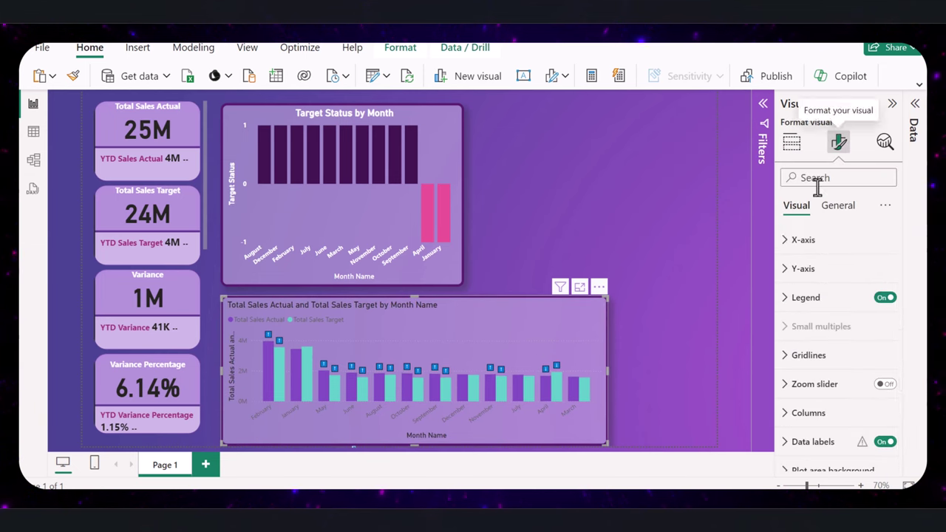
left_click(799, 239)
left_click(814, 370)
left_click(799, 233)
left_click(795, 330)
scroll(841, 389, "down", 2)
left_click(792, 329)
scroll(819, 380, "down", 1)
left_click(814, 426)
left_click(714, 207)
scroll(784, 303, "down", 3)
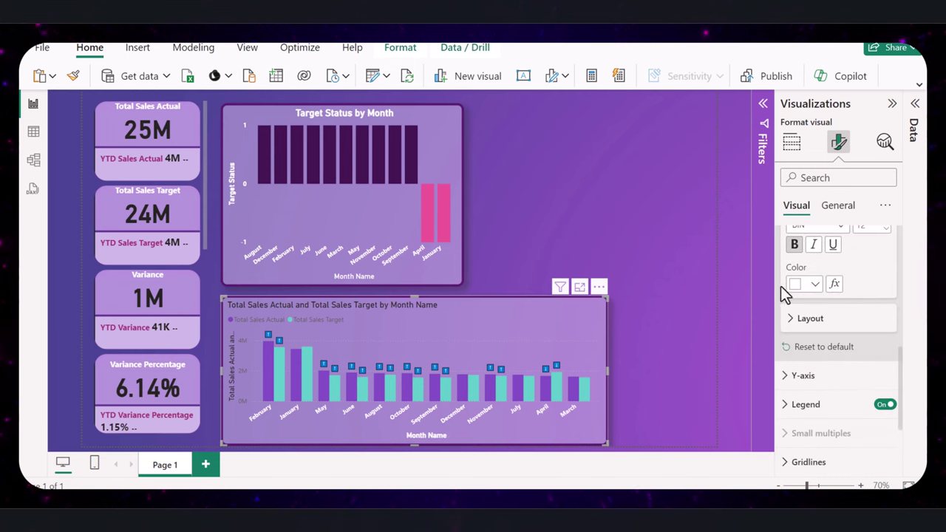
- Format the sales chart's Y-axis labels and axis title as bold white text
left_click(783, 379)
left_click(810, 376)
left_click(814, 368)
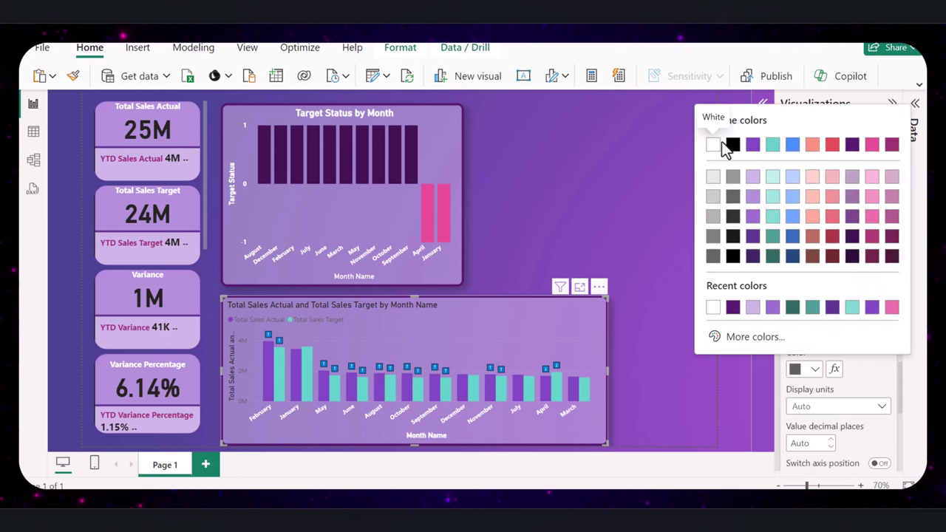
left_click(725, 143)
left_click(794, 330)
scroll(858, 365, "down", 3)
left_click(821, 356)
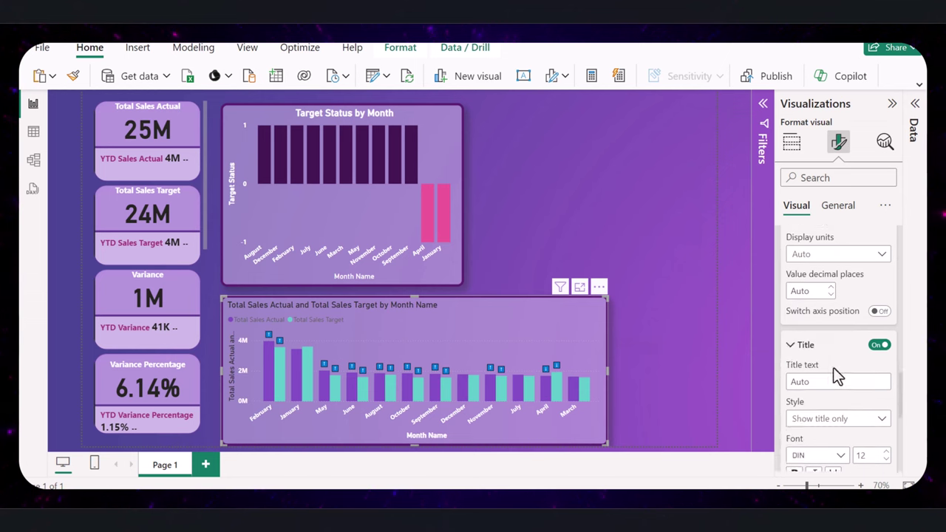
scroll(813, 370, "down", 2)
left_click(815, 383)
left_click(724, 143)
scroll(828, 332, "down", 3)
left_click(821, 370)
scroll(835, 364, "down", 2)
left_click(803, 261)
scroll(806, 275, "down", 2)
left_click(814, 285)
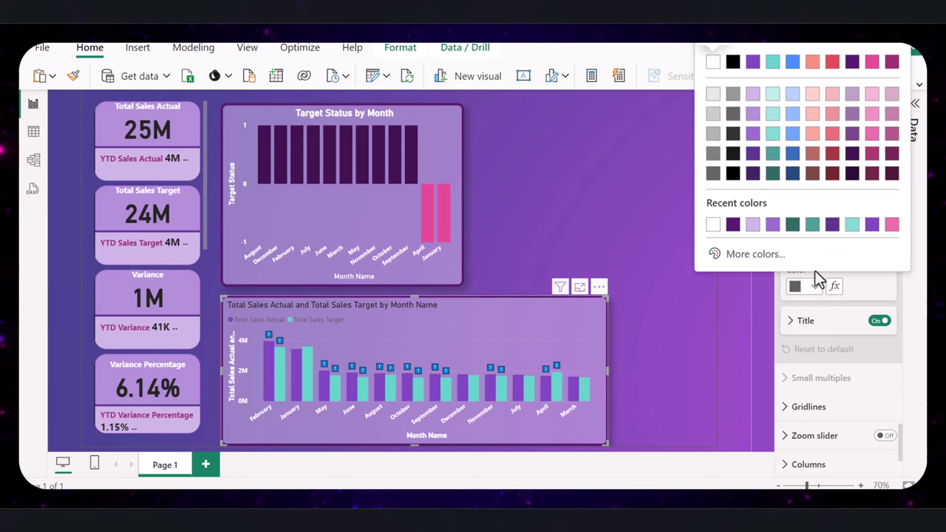
left_click(817, 288)
scroll(842, 318, "up", 4)
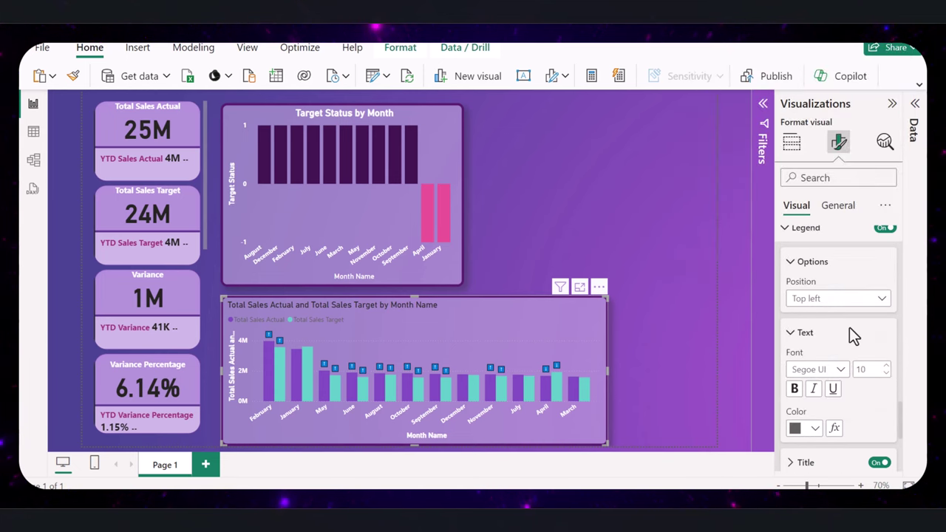
- Narrow the sales chart and place it beside the Target Status by Month chart at the same height
left_click_drag(608, 370, 469, 349)
left_click(522, 340)
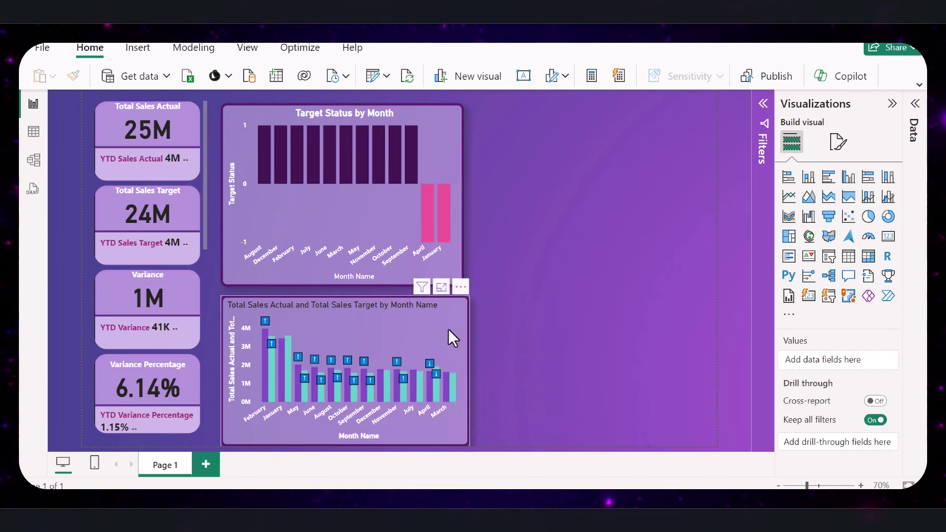
left_click(452, 338)
left_click_drag(466, 371, 467, 369)
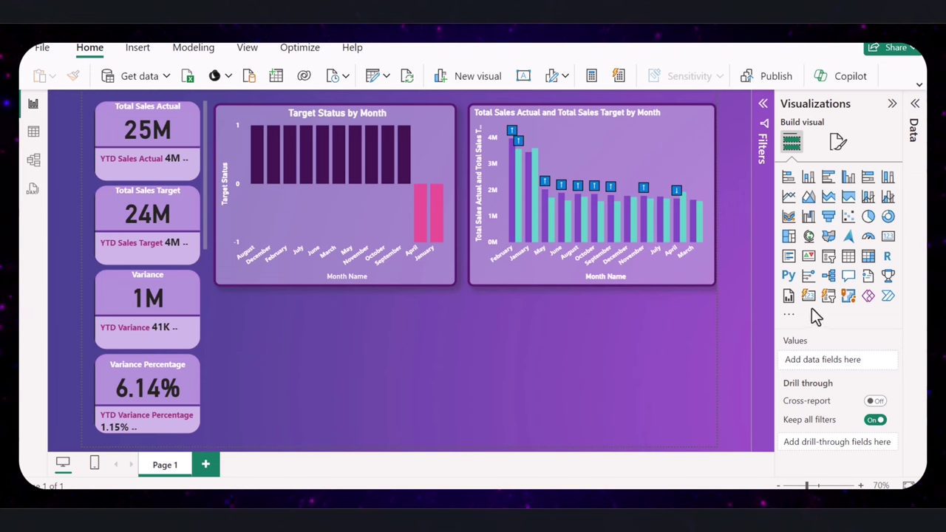
- Insert a table visual under the Target Status chart with the Sales Person and Picture columns from People Dimension
left_click(848, 257)
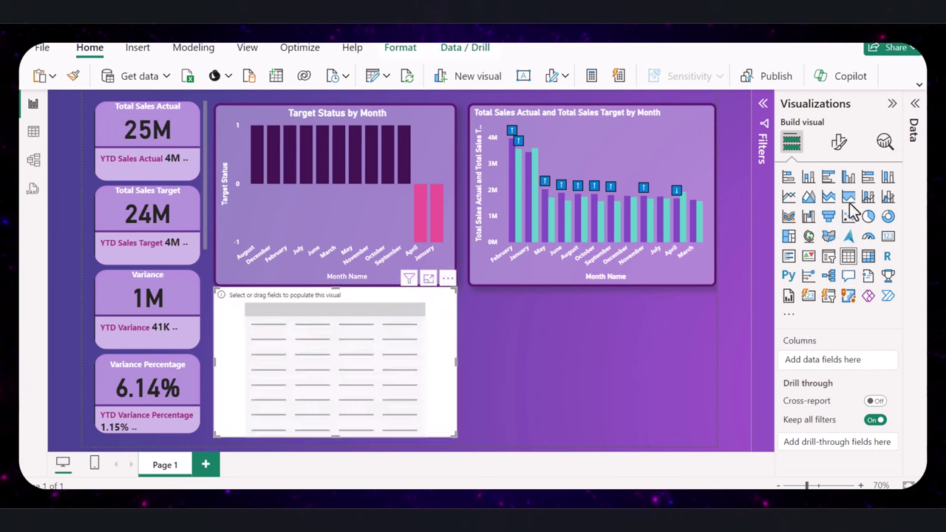
left_click(893, 108)
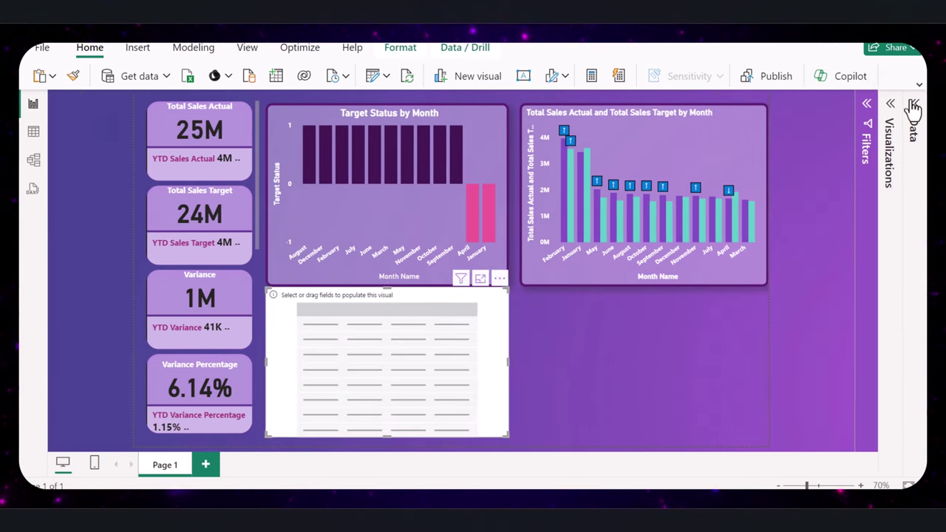
left_click(914, 126)
left_click_drag(832, 353, 344, 363)
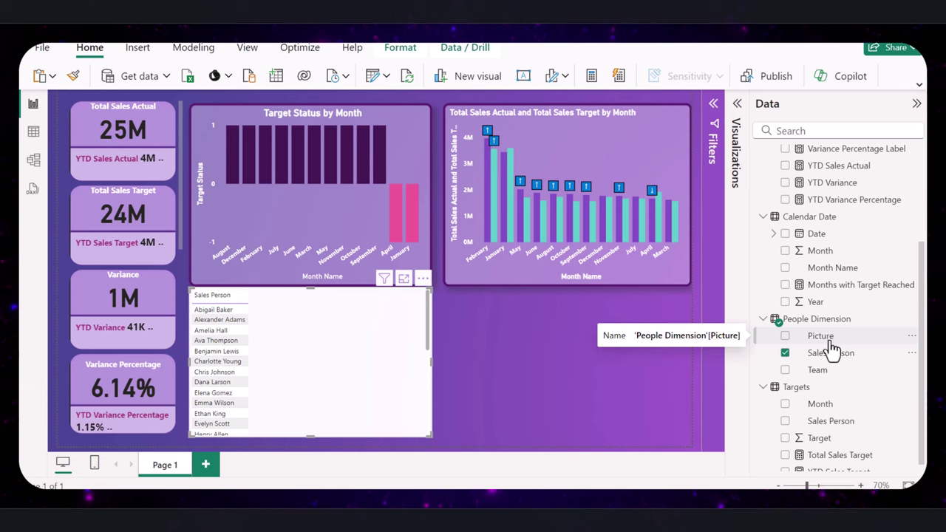
left_click_drag(824, 338, 317, 362)
- Add Total Sales Actual, Total Sales Target and Variance as columns to the sales person table
scroll(819, 379, "up", 2)
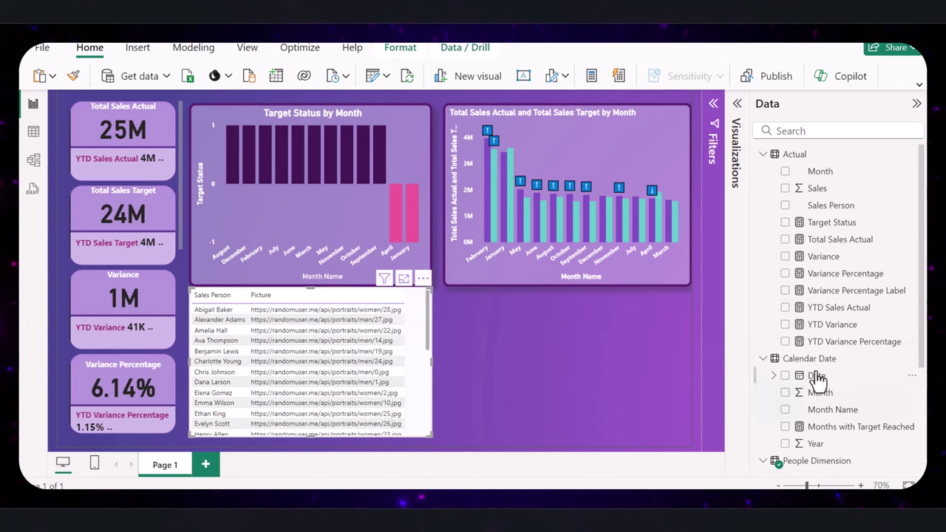
left_click_drag(843, 241, 320, 391)
scroll(838, 444, "down", 3)
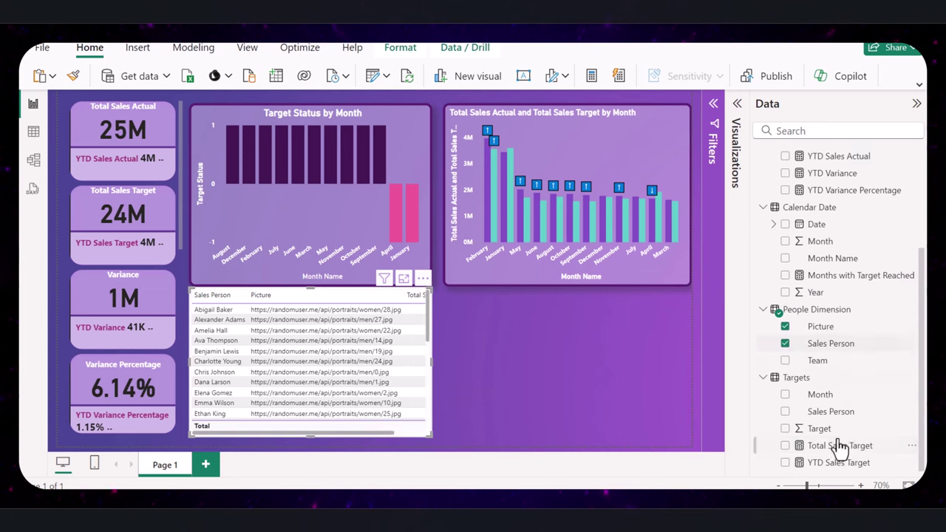
left_click_drag(850, 450, 385, 400)
scroll(829, 212, "up", 2)
left_click_drag(824, 176, 296, 385)
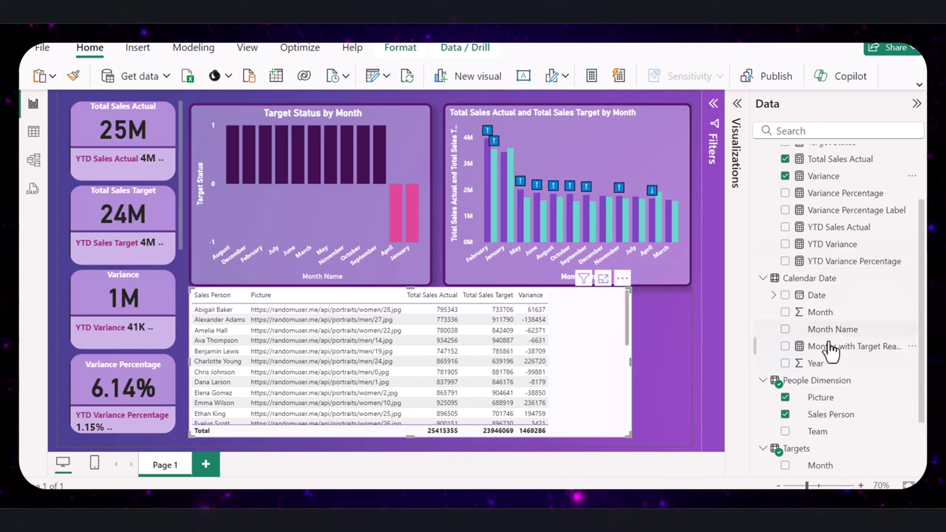
- Set the data category of the Picture column in People Dimension to Image URL
left_click(806, 381)
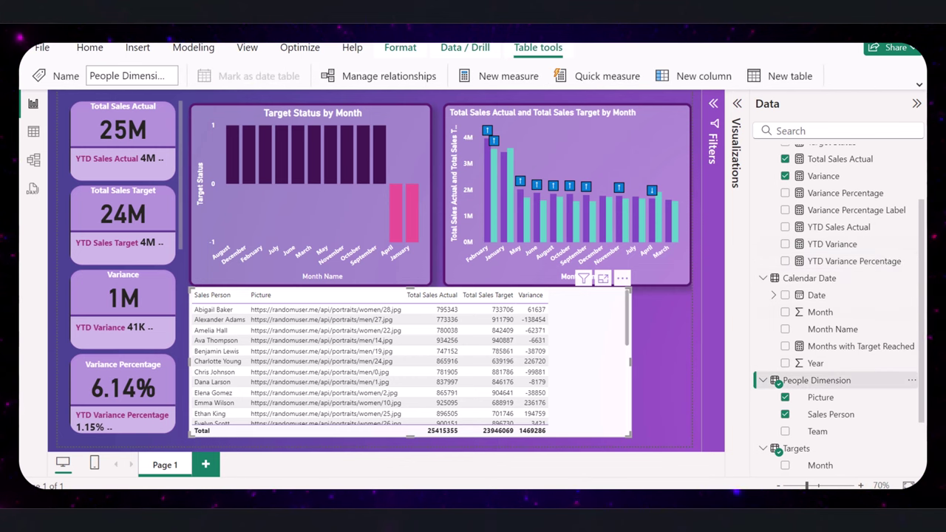
left_click(822, 399)
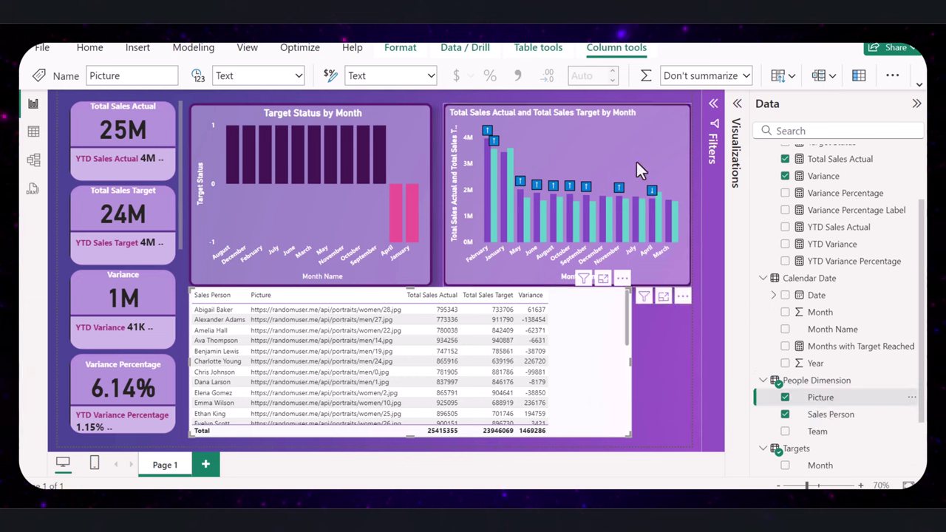
left_click(894, 76)
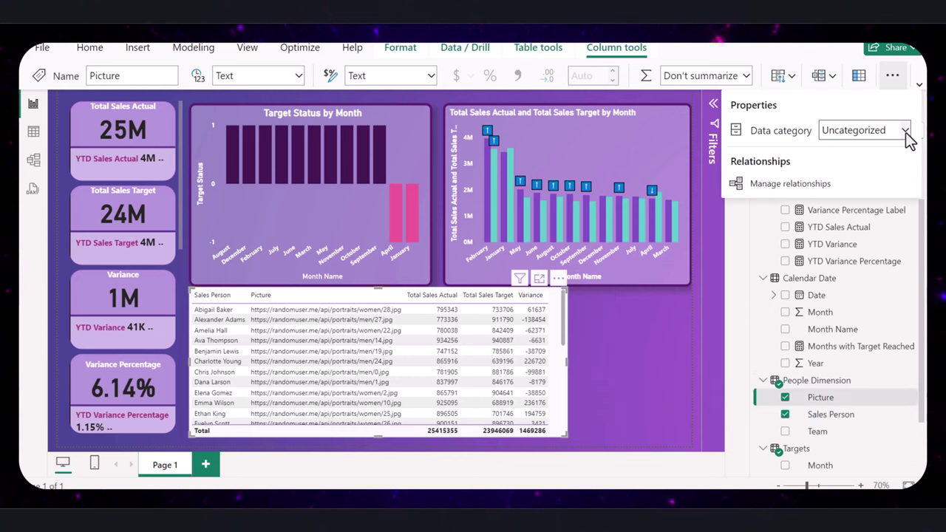
left_click(905, 132)
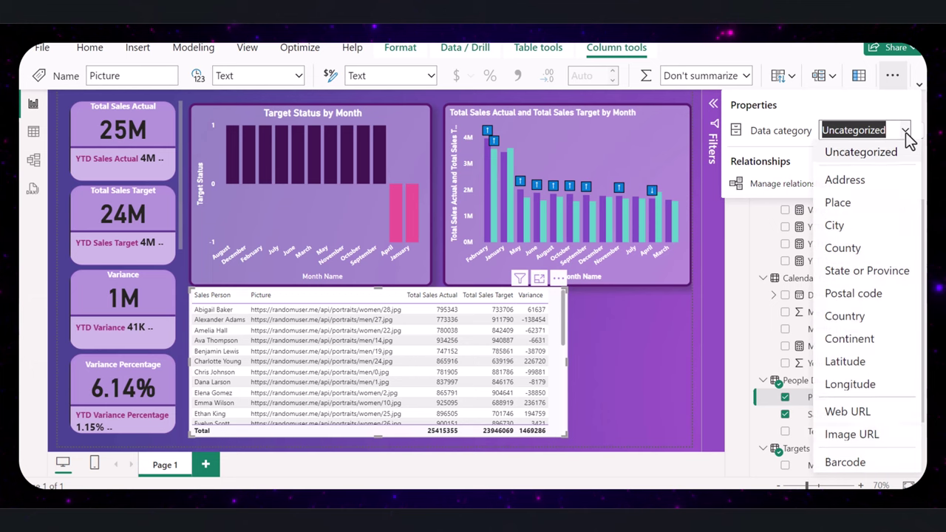
left_click(851, 435)
left_click(659, 364)
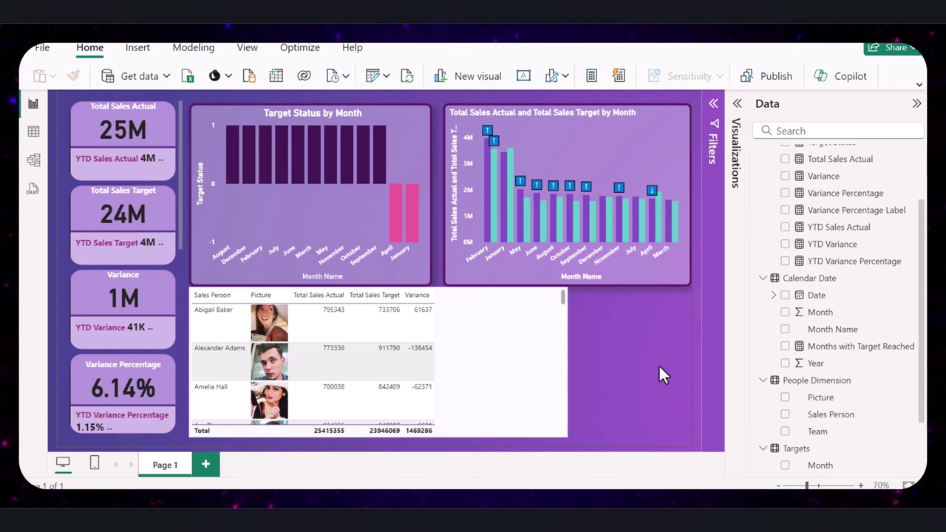
- Turn on background color, data bars and icons for the table's Total Sales Actual cells
left_click(500, 394)
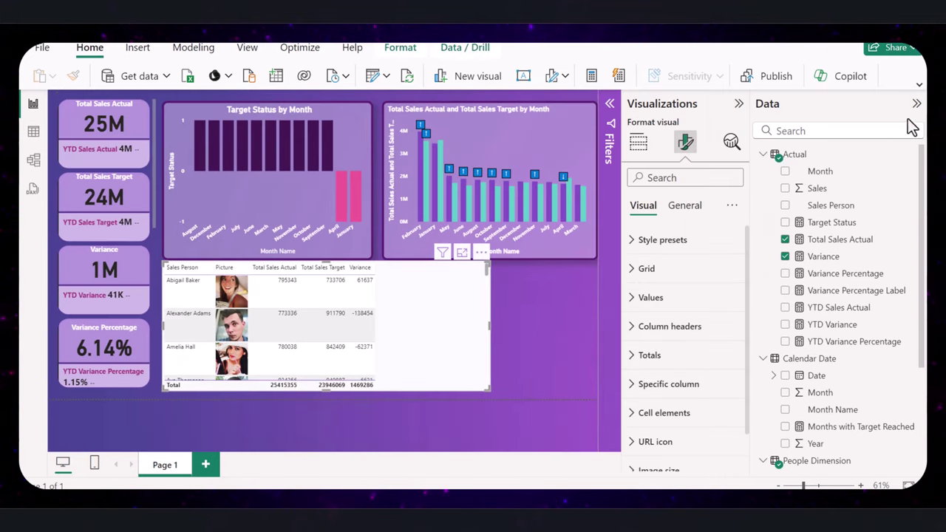
left_click(917, 103)
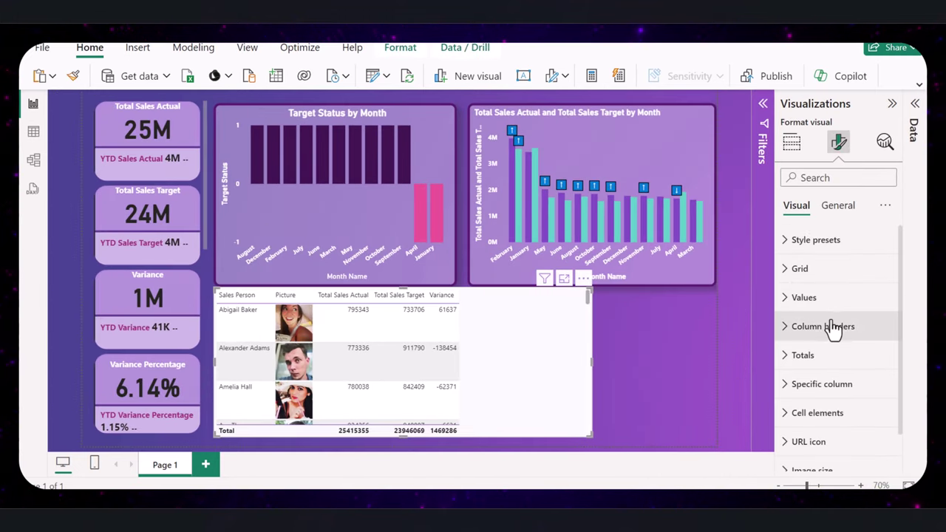
scroll(806, 369, "down", 1)
left_click(810, 378)
scroll(848, 374, "down", 3)
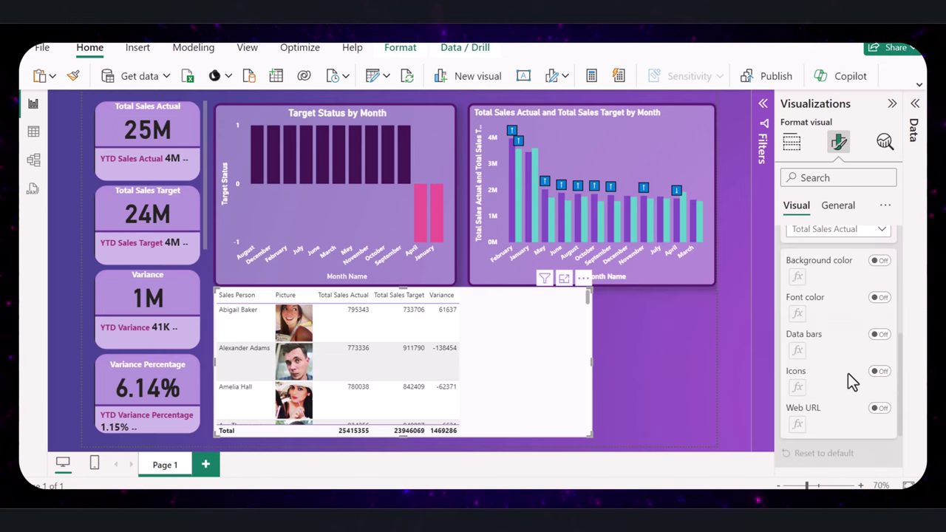
left_click(878, 334)
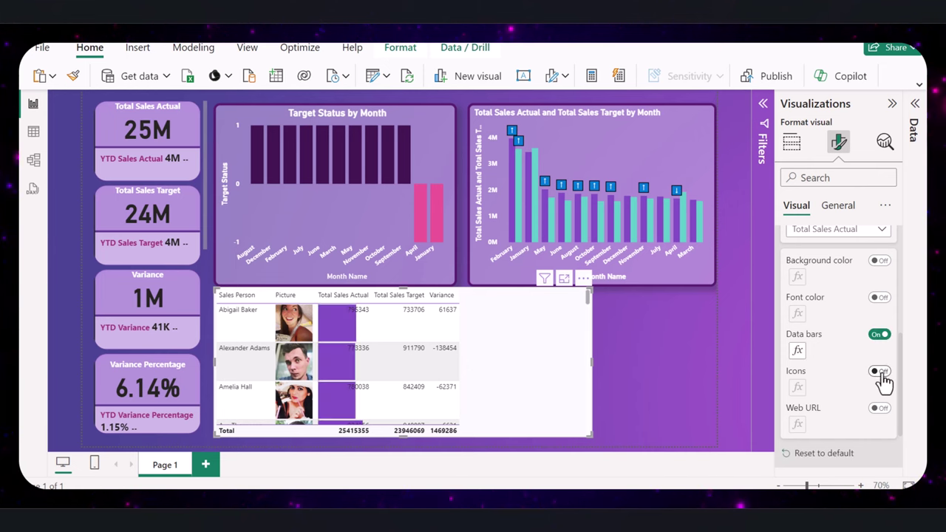
left_click(880, 371)
- Turn on background color for the Total Sales Target cells with a gradient of teal shades
scroll(877, 340, "up", 2)
left_click(874, 301)
left_click(824, 369)
left_click(879, 332)
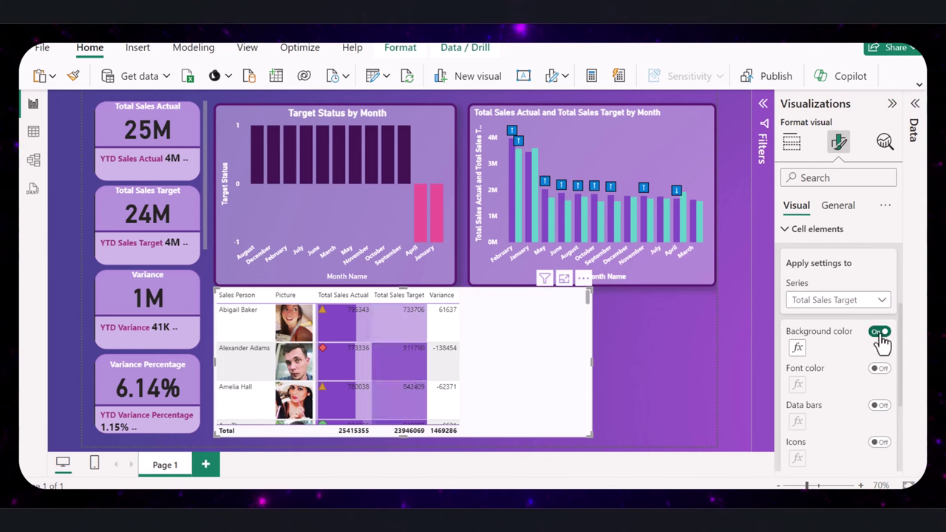
left_click(798, 349)
left_click(773, 230)
left_click(648, 338)
left_click(347, 230)
left_click(416, 321)
left_click(712, 461)
- Give the Total Sales Target cells dark teal data bars and turn on their icons
left_click(800, 425)
left_click(184, 319)
left_click(234, 154)
left_click(712, 460)
- Give the Variance cells a light red to red background gradient and turn on their icons
left_click(814, 299)
left_click(809, 391)
left_click(879, 332)
left_click(798, 353)
left_click(782, 231)
left_click(703, 247)
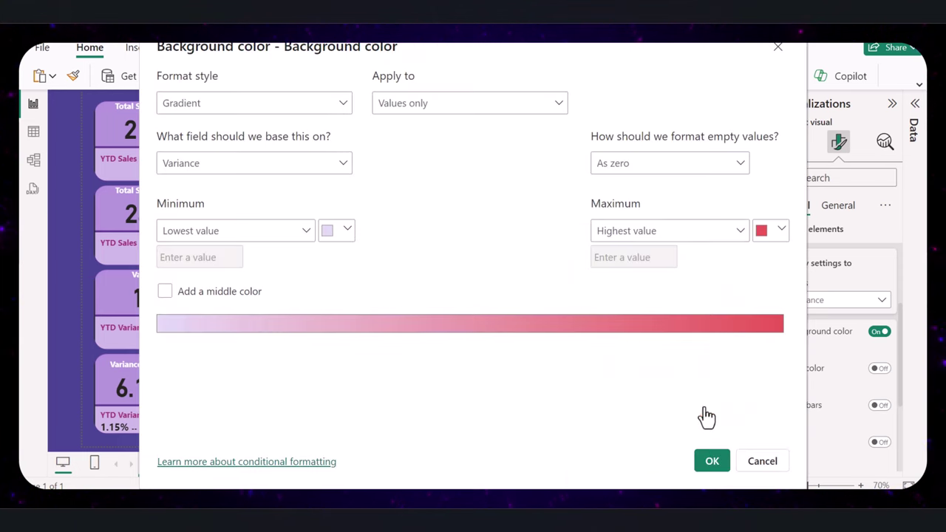
left_click(336, 231)
left_click(456, 281)
left_click(712, 461)
left_click(880, 443)
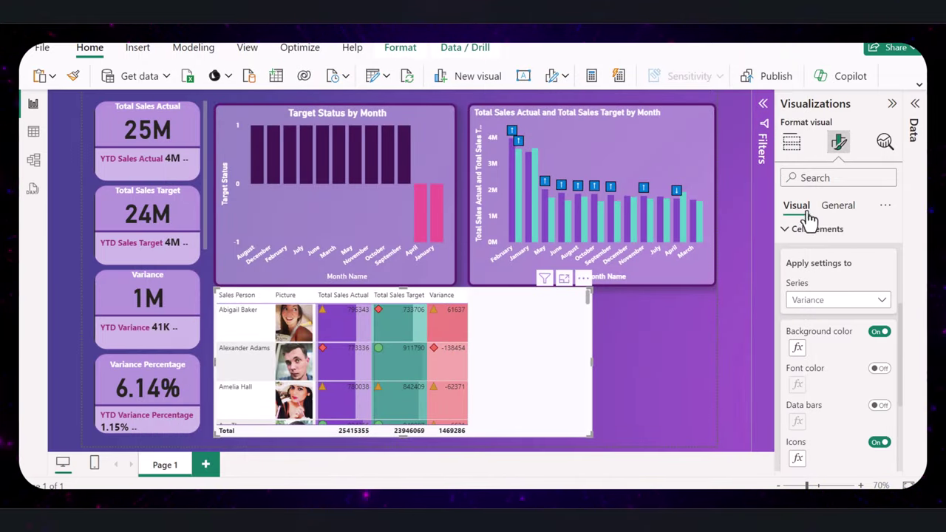
- Set the table's image size to 67 px high and 56 px wide, and narrow the table to fit its columns
scroll(786, 433, "down", 5)
left_click(788, 428)
scroll(828, 448, "down", 2)
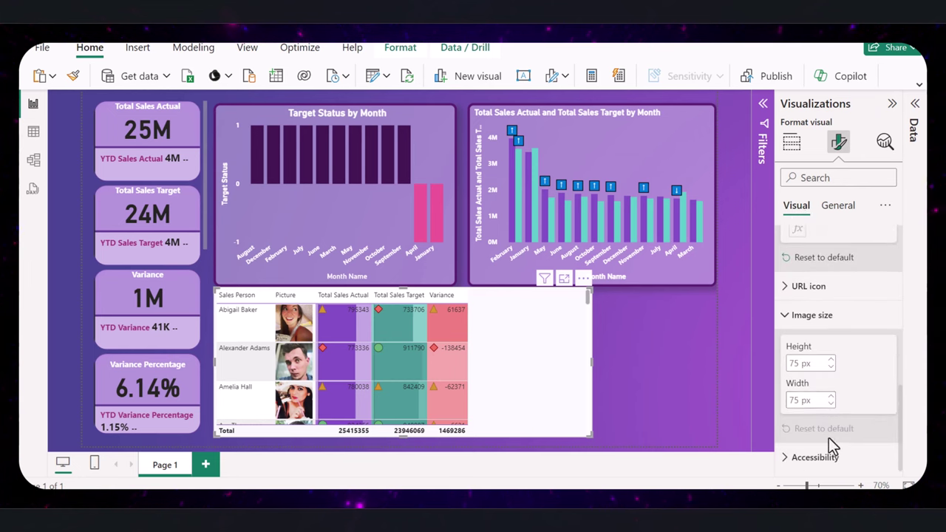
left_click(831, 366)
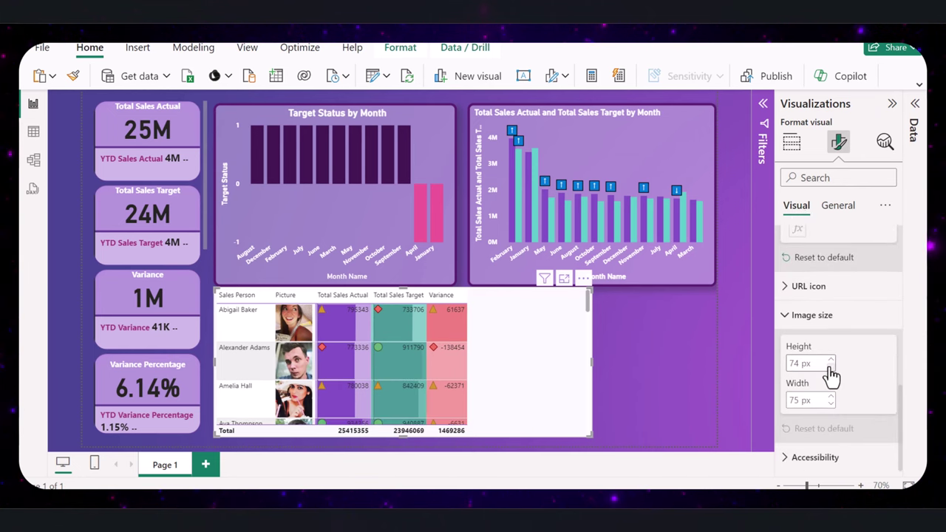
left_click(831, 367)
left_click(831, 404)
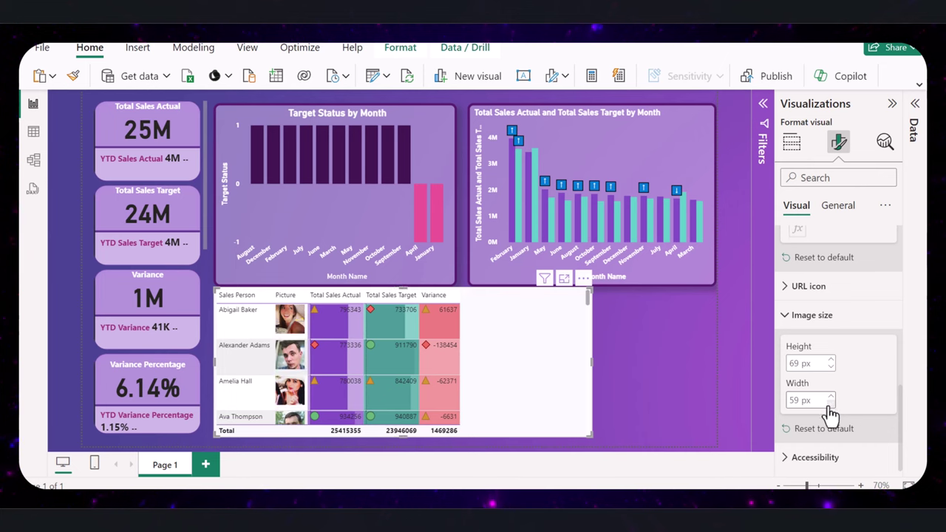
left_click_drag(591, 361, 477, 358)
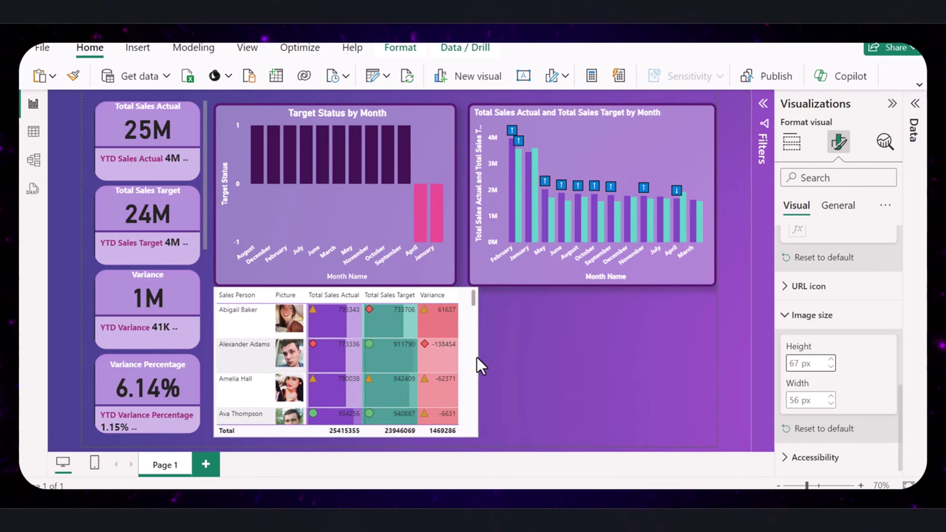
- Give the sales person table a light purple background with 45% transparency
left_click(841, 207)
scroll(836, 353, "down", 1)
left_click(814, 272)
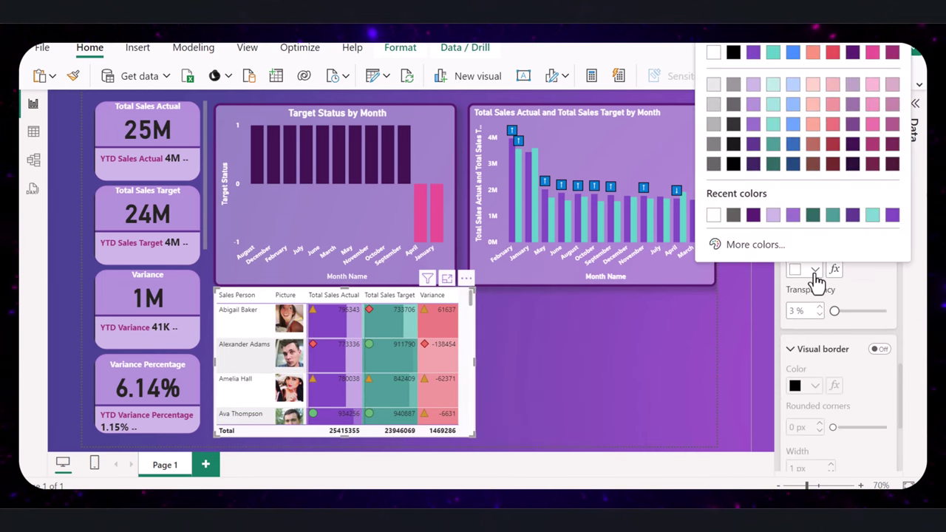
left_click(774, 216)
left_click_drag(830, 309, 855, 312)
- Turn on the sales person table's visual border and color it dark purple
left_click(880, 348)
left_click(800, 375)
scroll(825, 391, "down", 2)
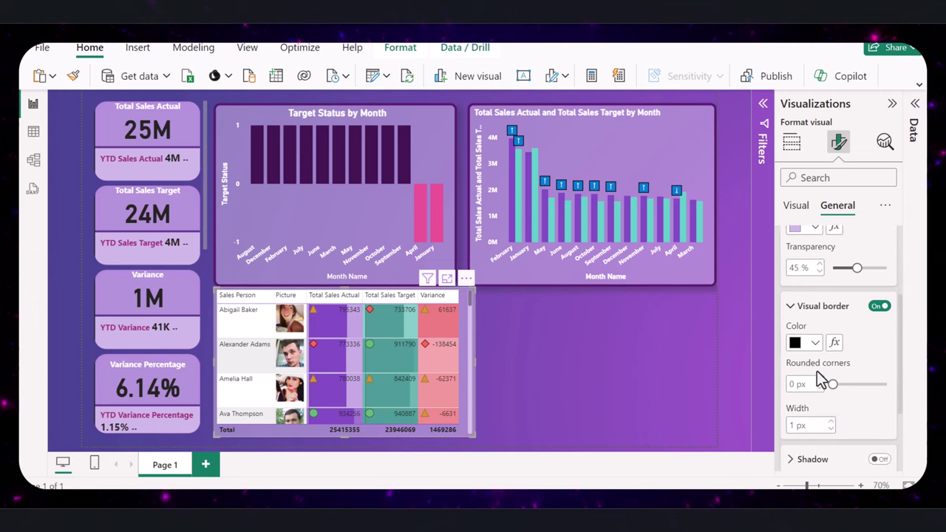
left_click(815, 344)
left_click(773, 282)
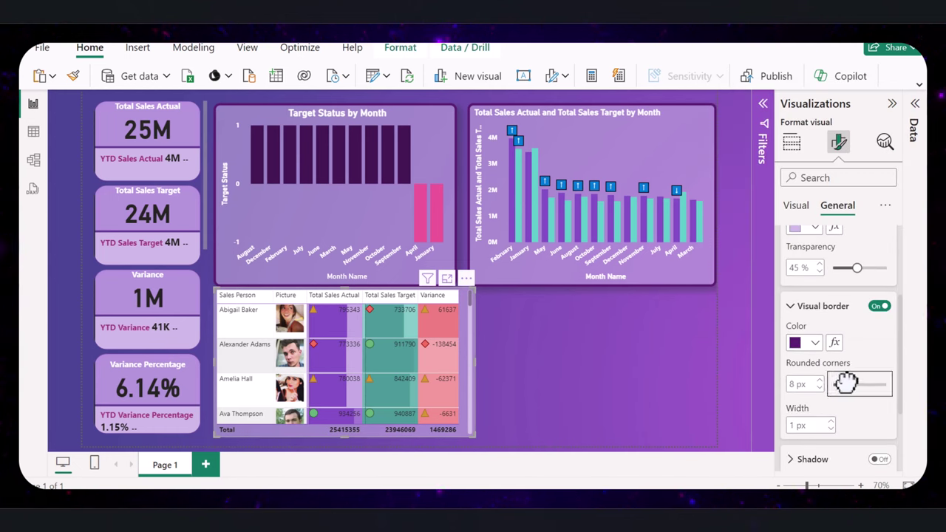
- Adjust the rounding and width of the sales person table's border and turn on the table's shadow
left_click_drag(847, 382, 848, 384)
left_click(831, 421)
left_click(880, 459)
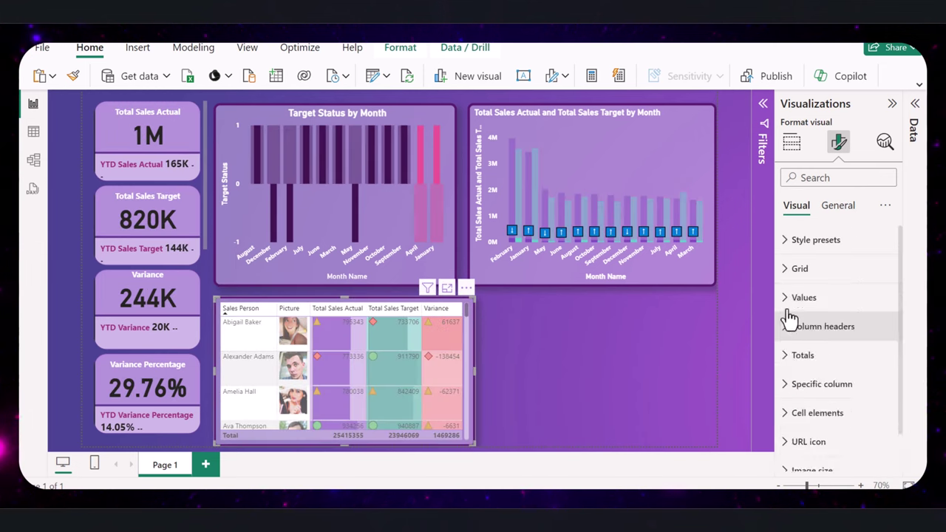
- Make the sales person table's values white and bold with a light purple background
left_click(795, 299)
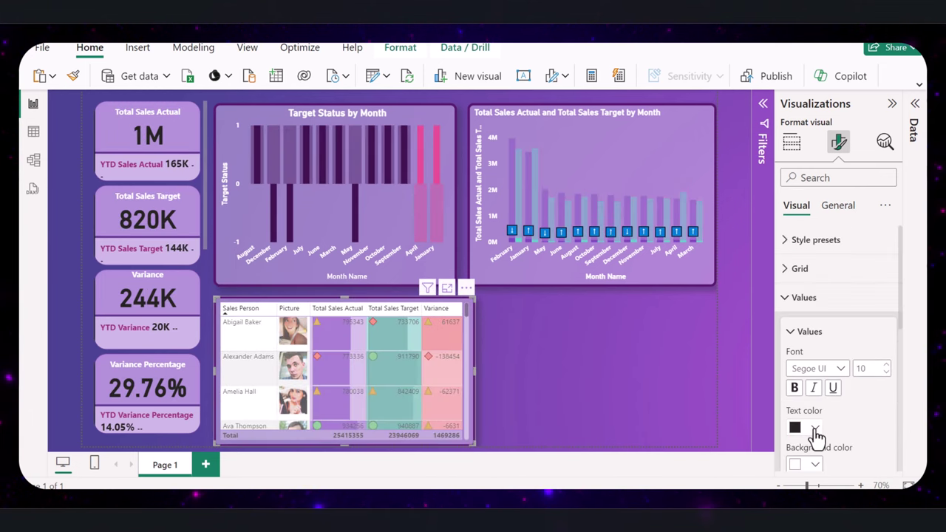
left_click(815, 428)
left_click(713, 203)
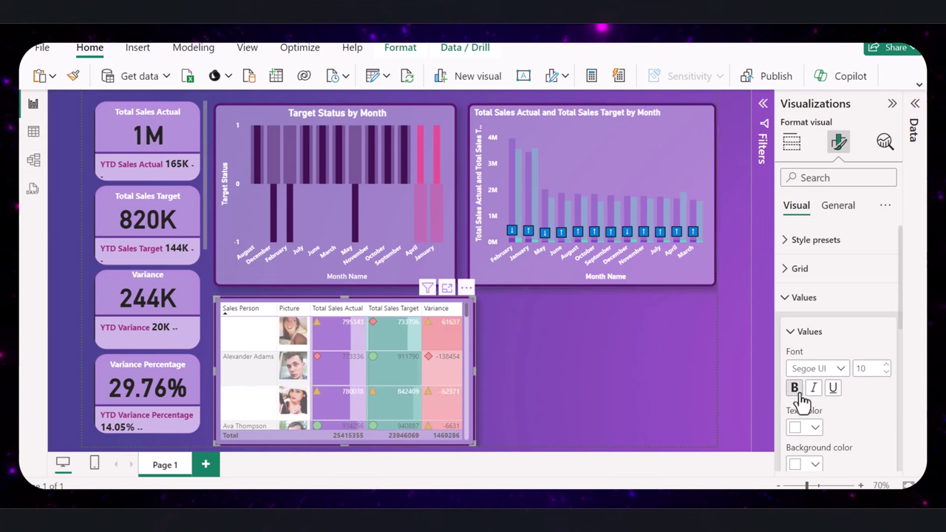
left_click(795, 388)
scroll(802, 385, "down", 3)
left_click(815, 323)
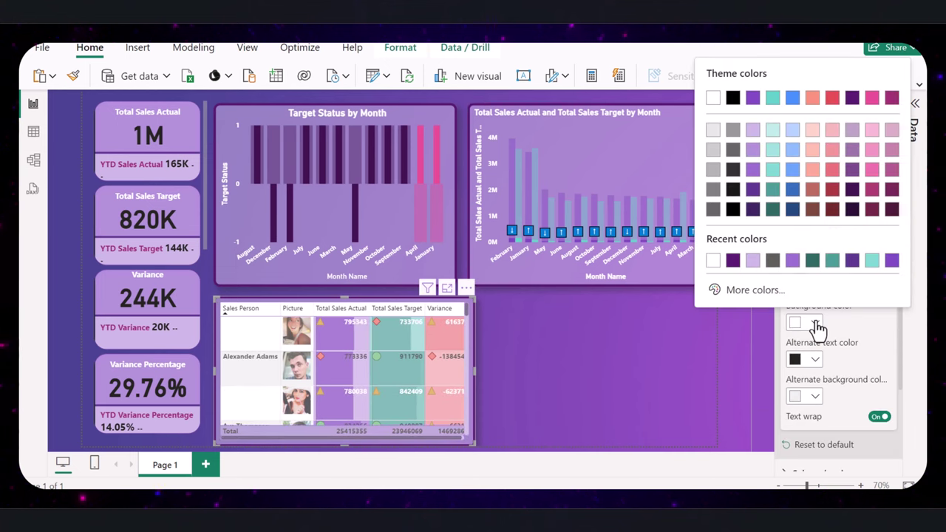
left_click(755, 262)
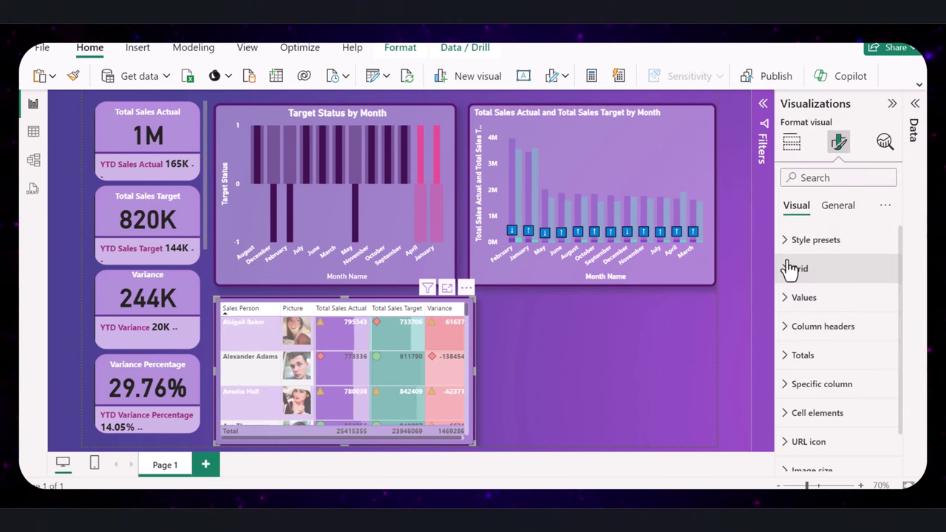
- Set the alternate background color of the table's values to medium purple
left_click(791, 269)
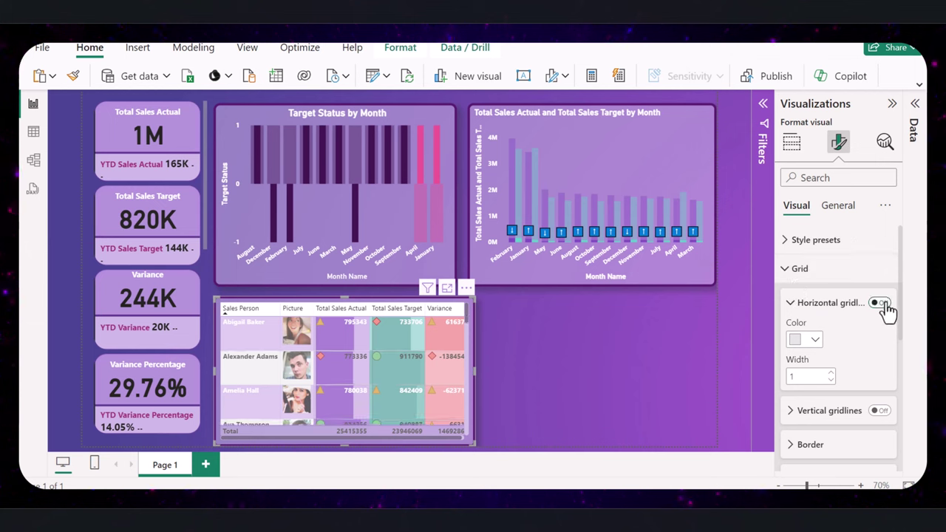
left_click(794, 268)
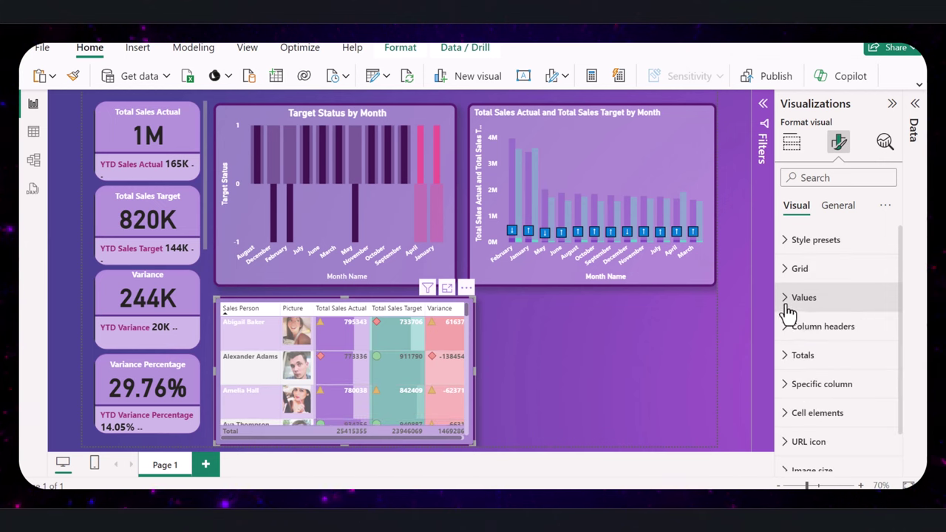
left_click(788, 298)
scroll(795, 325, "down", 2)
left_click(794, 318)
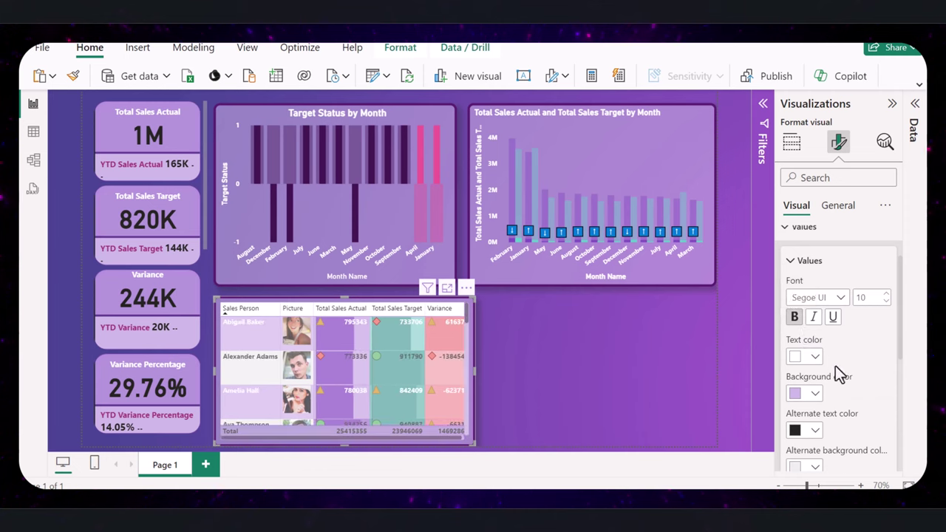
scroll(837, 374, "down", 2)
left_click(814, 397)
- Format the table's column headers with a light purple background and white bold text
left_click(793, 335)
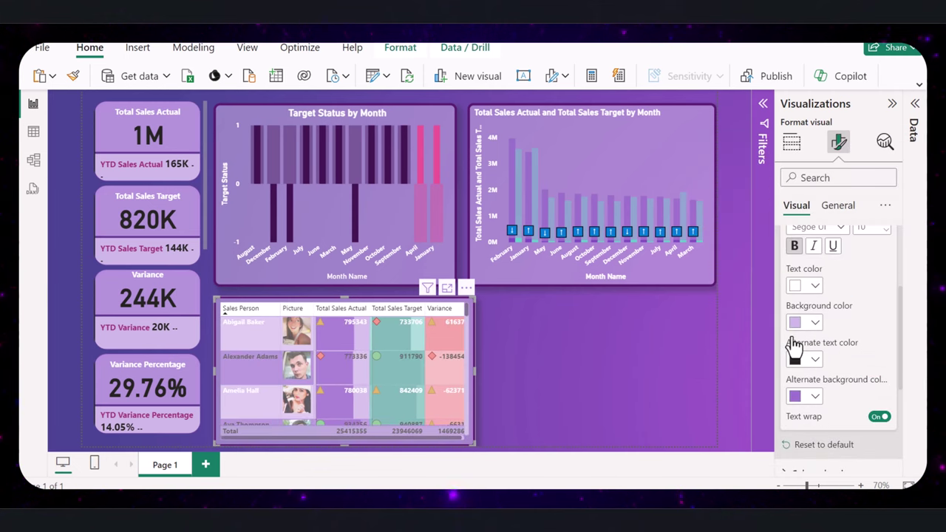
scroll(788, 338, "down", 2)
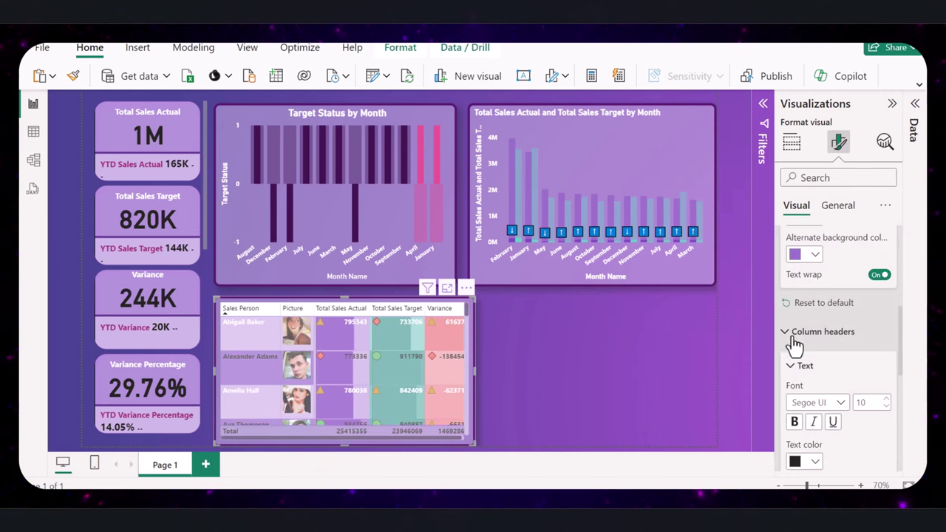
scroll(819, 361, "down", 2)
left_click(816, 358)
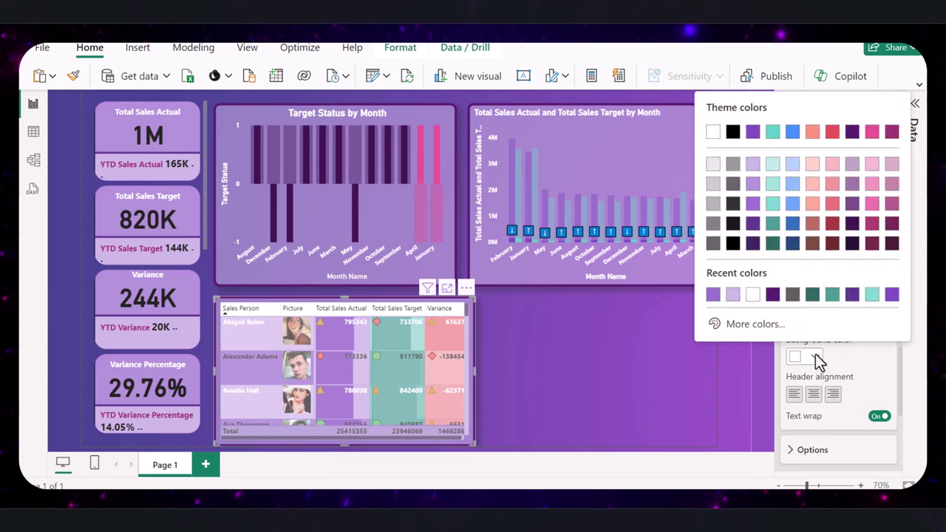
left_click(731, 296)
left_click(817, 321)
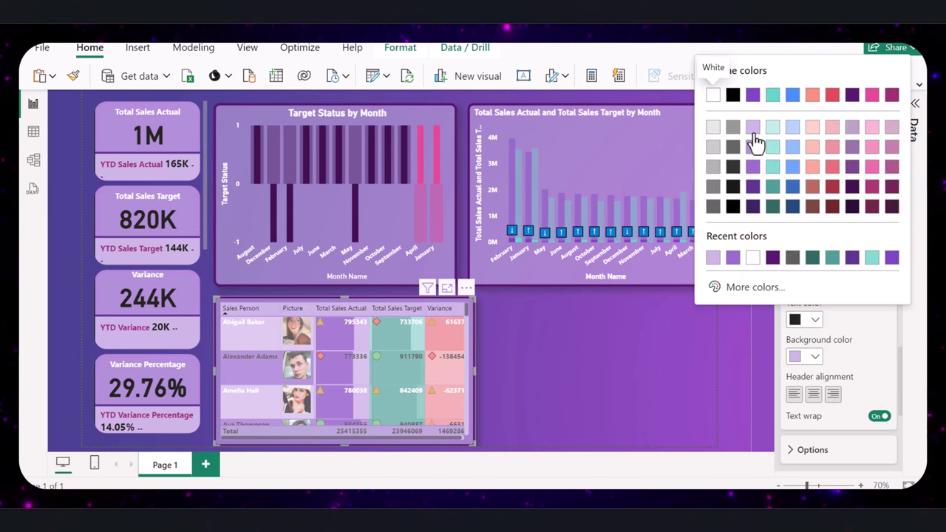
left_click(717, 97)
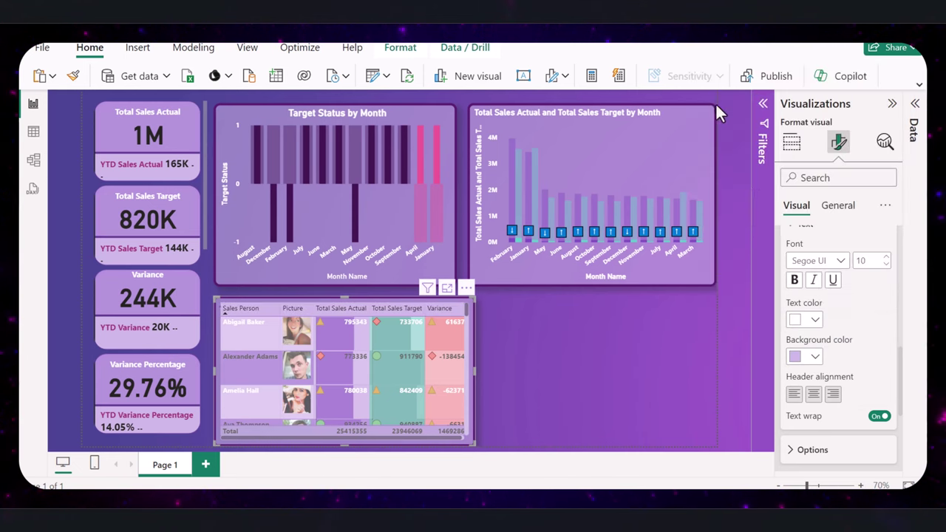
left_click(795, 281)
scroll(814, 332, "down", 3)
- Format the text of the table's totals row as white and bold
left_click(788, 376)
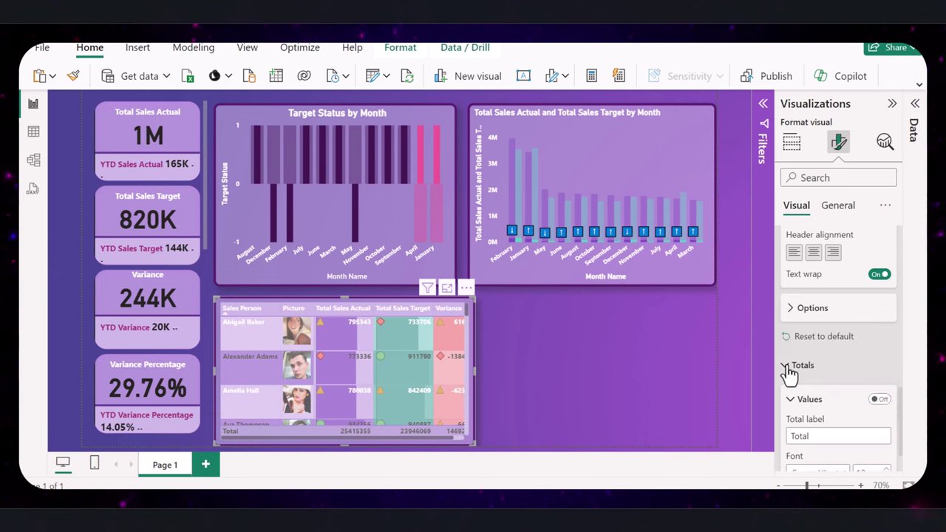
scroll(828, 407, "down", 3)
left_click(815, 390)
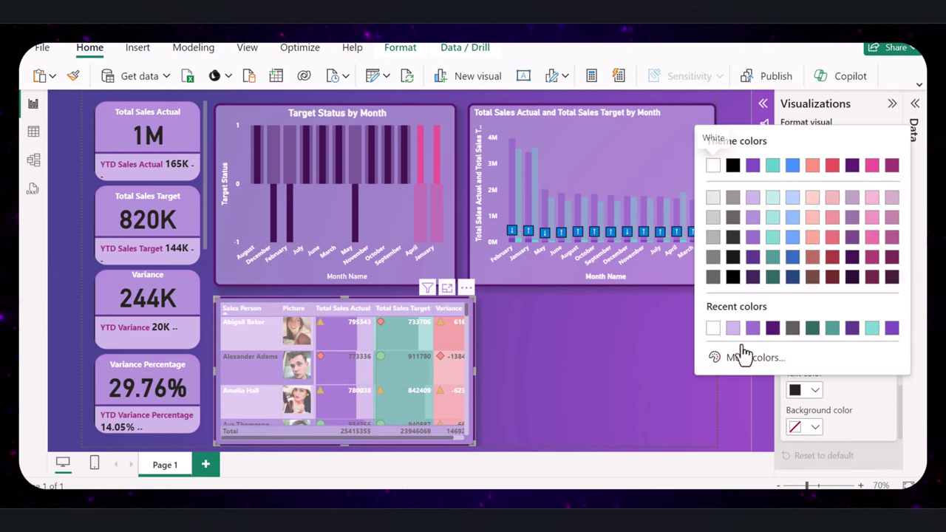
left_click(711, 328)
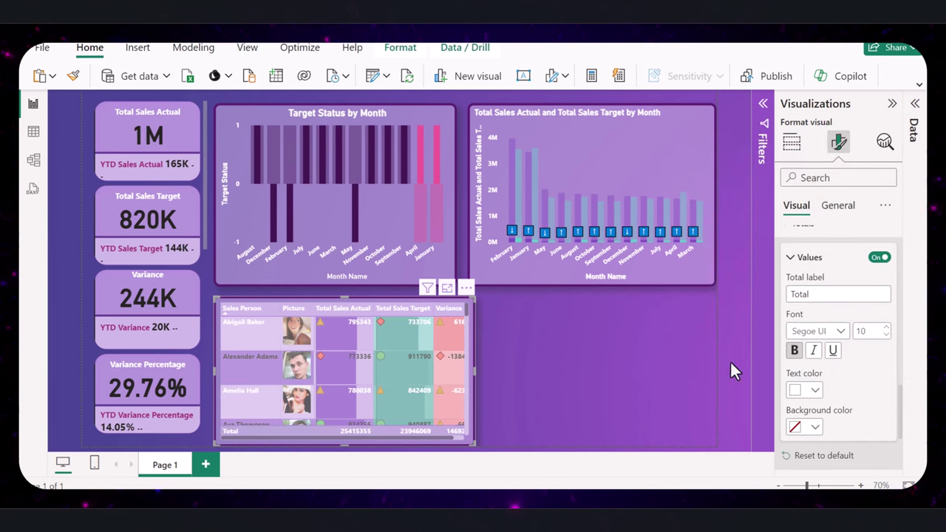
left_click(795, 350)
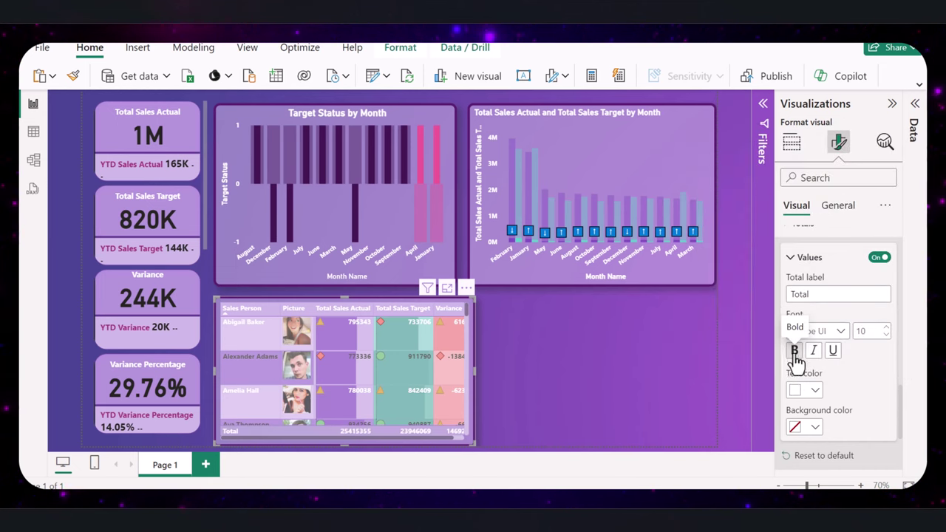
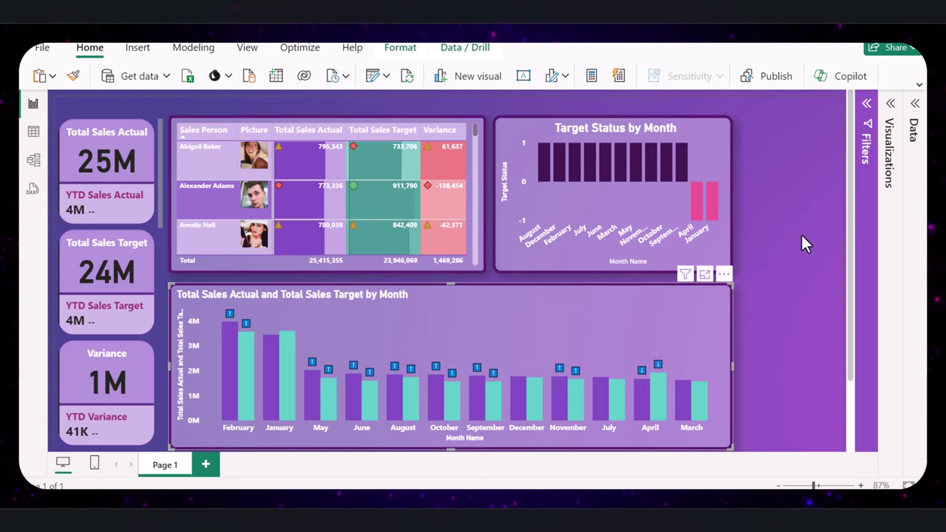
- Add a Slicer (new) visual beside the Target Status chart, fill it with the Team field and reduce its height
left_click(891, 104)
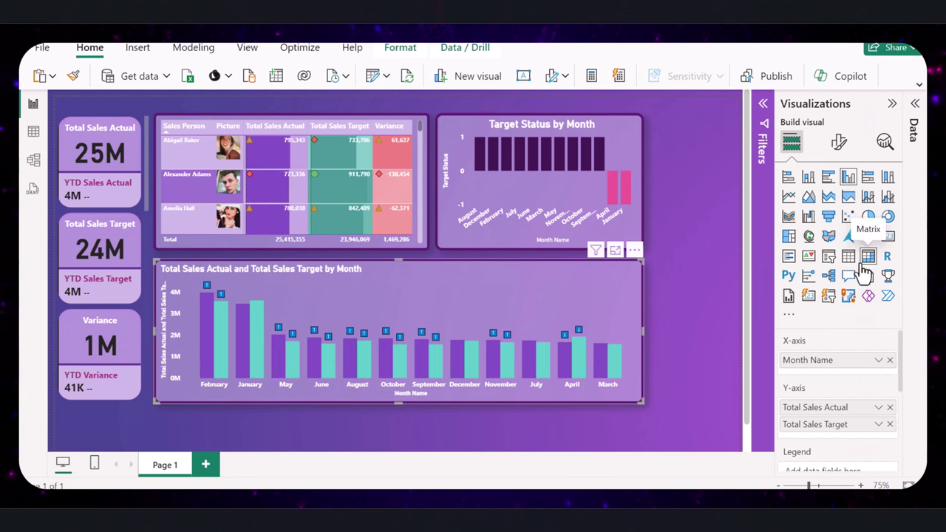
key("Escape")
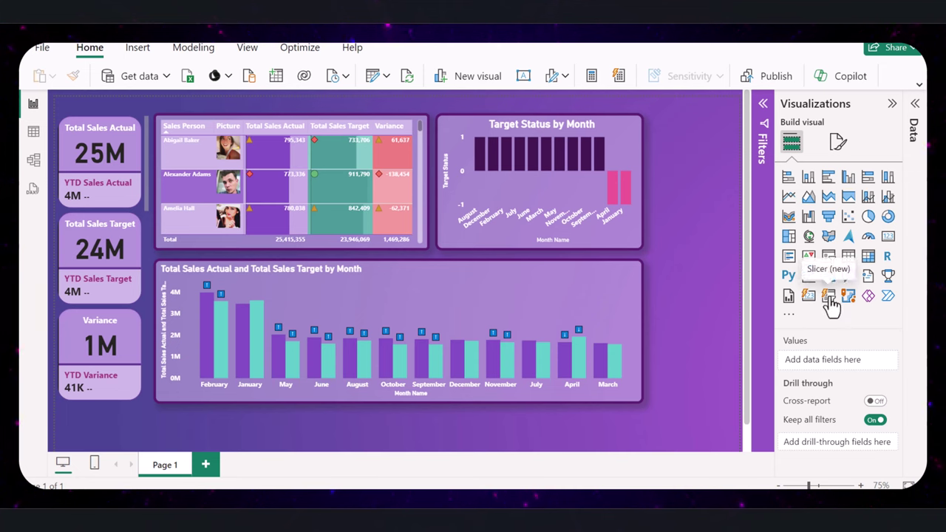
left_click(830, 297)
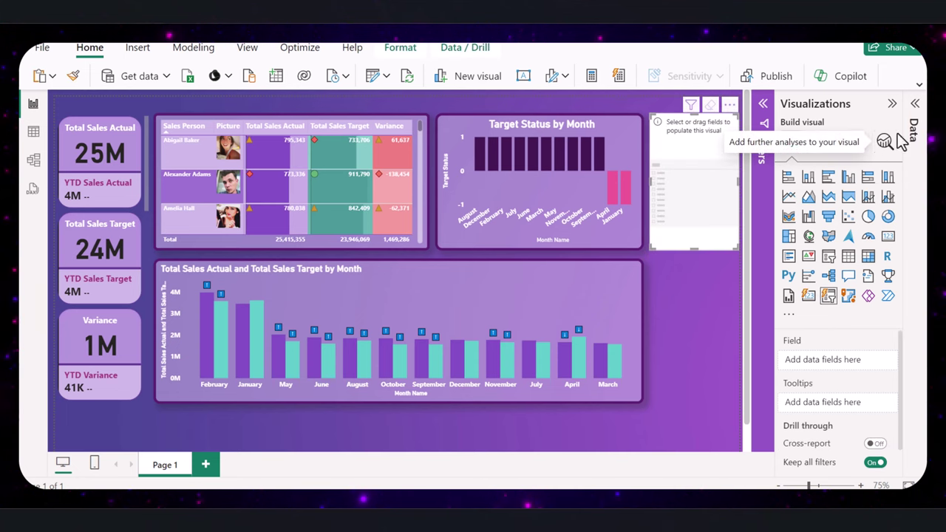
left_click(893, 107)
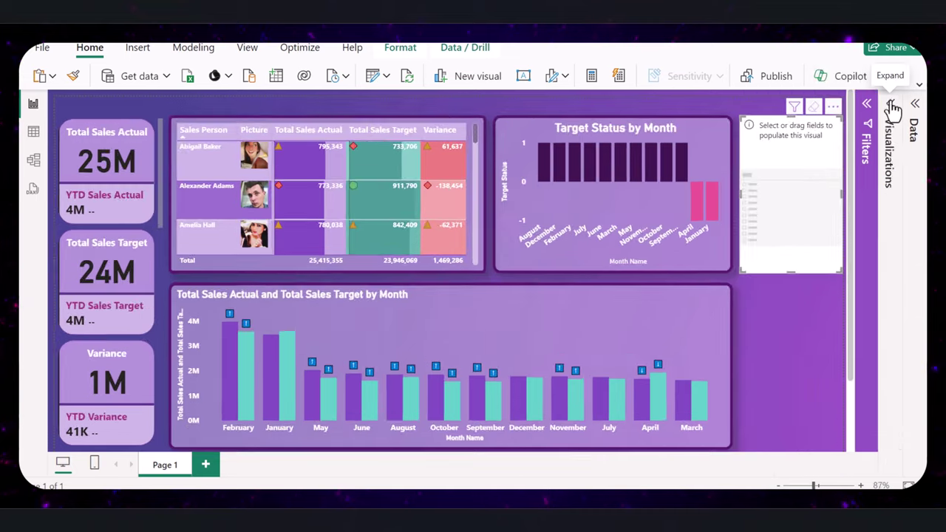
left_click(915, 111)
left_click(813, 376)
left_click_drag(867, 426, 696, 187)
left_click_drag(694, 250, 693, 177)
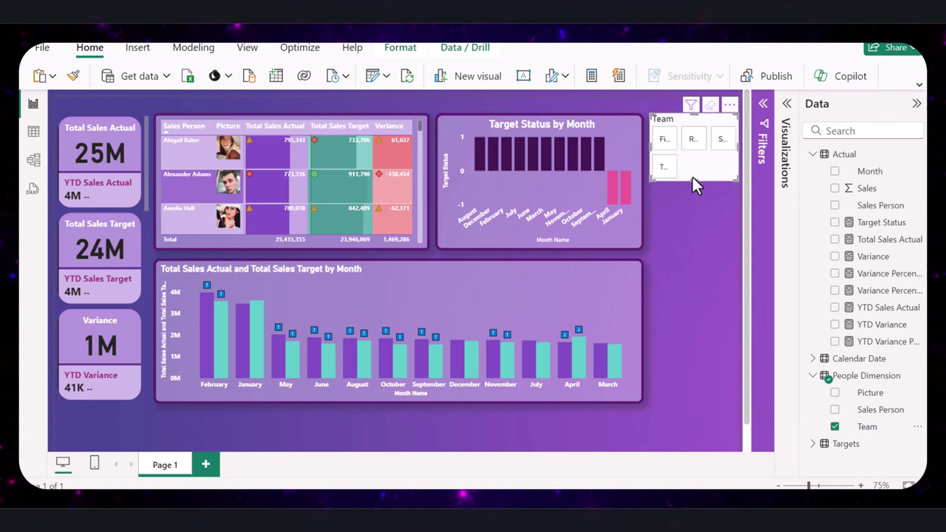
- Arrange the Team slicer's buttons in a single row
left_click(788, 105)
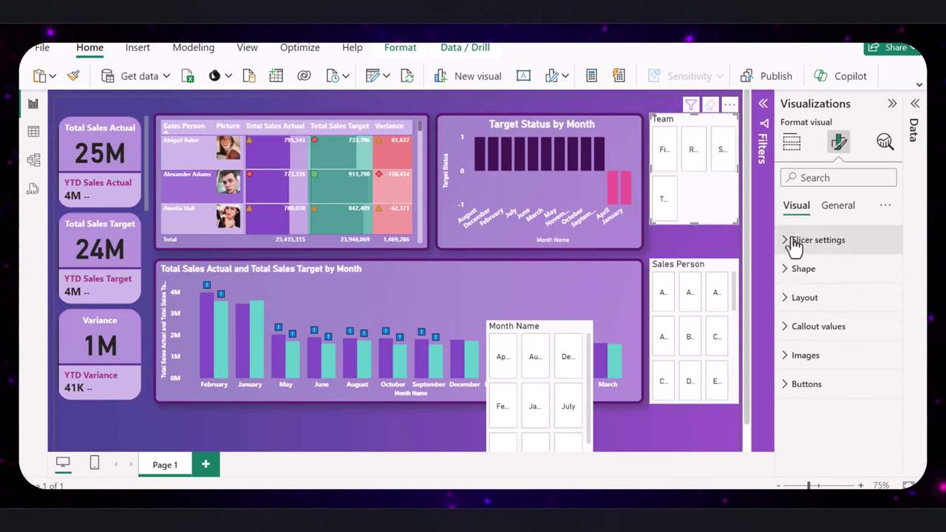
left_click(795, 299)
scroll(813, 333, "down", 2)
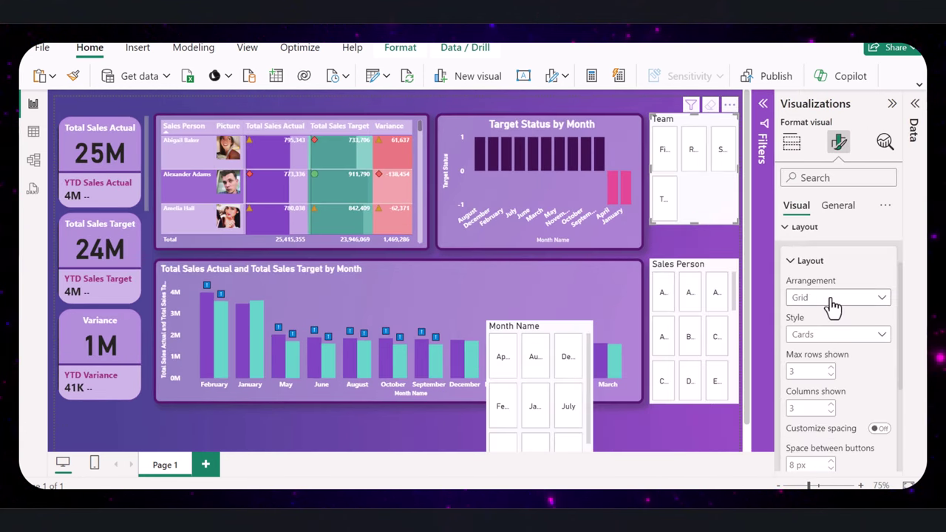
left_click(830, 299)
left_click(811, 332)
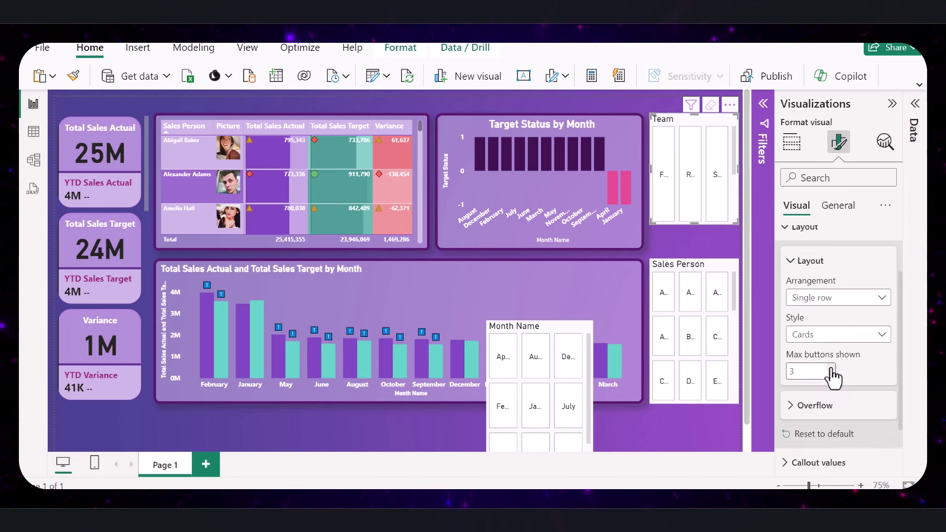
- Flatten and widen the Team slicer to show 4 buttons and move it over the upper edge of the Target Status chart
left_click_drag(695, 222, 699, 154)
left_click_drag(710, 132, 740, 125)
left_click_drag(660, 110, 542, 103)
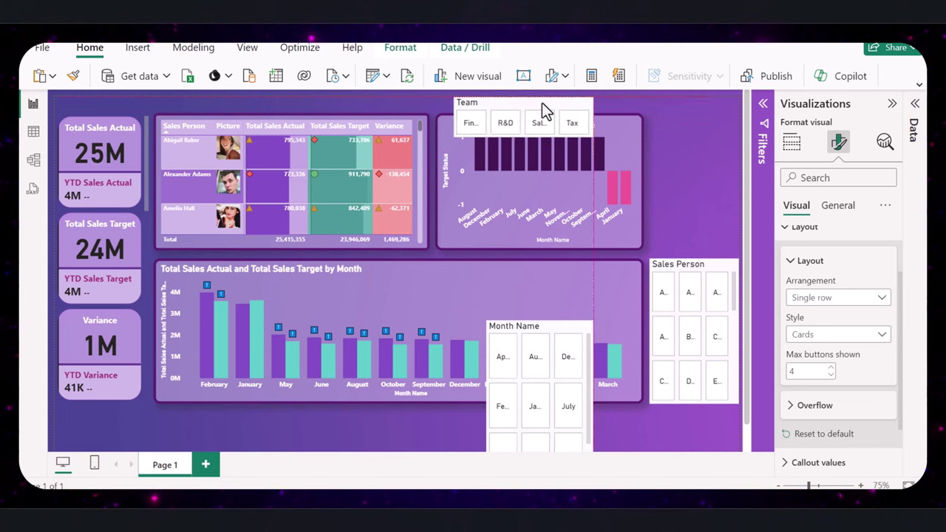
- Make the Team slicer's visual background fully transparent
left_click(837, 205)
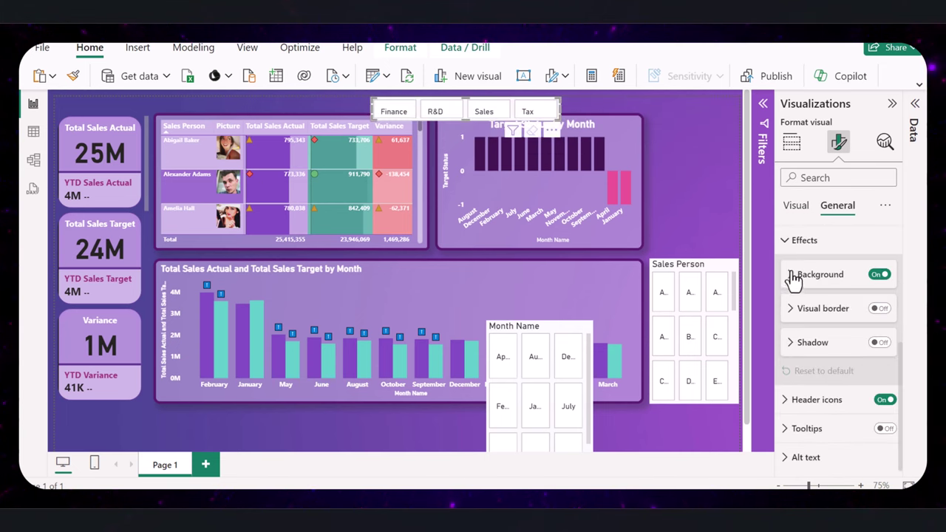
left_click(794, 277)
left_click_drag(830, 281, 887, 288)
- Set the color of the Team slicer's buttons to white and move the slicer above the sales person table
left_click(796, 205)
left_click(794, 312)
left_click(814, 409)
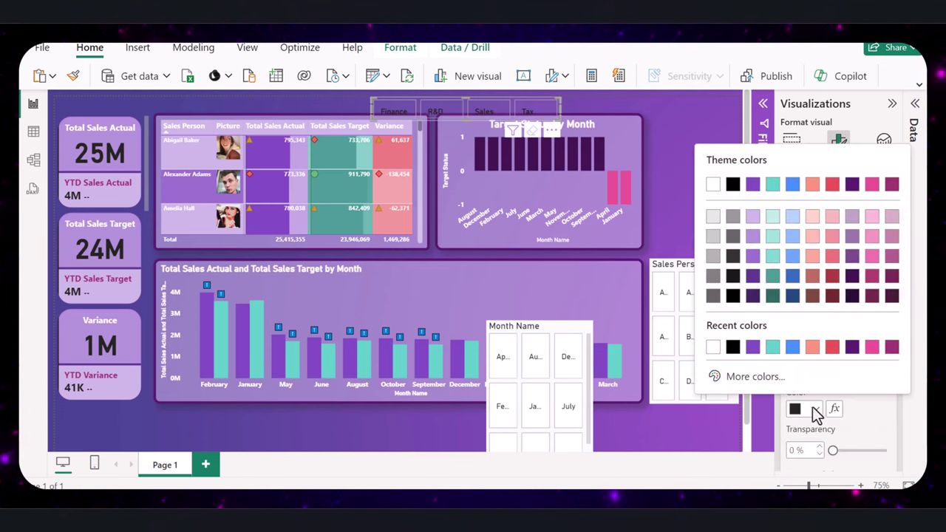
left_click(714, 185)
left_click_drag(536, 101, 395, 87)
- Set the fill transparency of the Team slicer's buttons to 100%
scroll(803, 370, "down", 2)
left_click(803, 364)
scroll(804, 367, "down", 2)
scroll(804, 367, "down", 1)
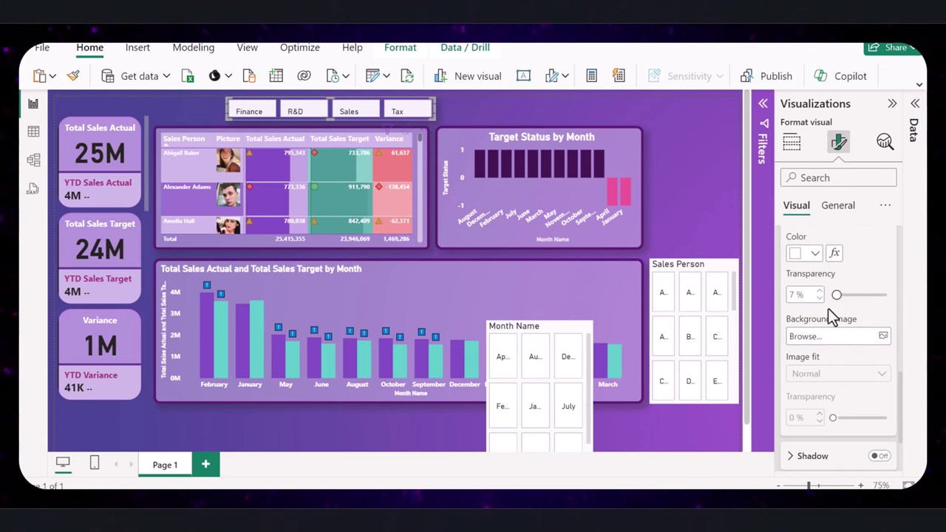
left_click_drag(835, 292, 887, 296)
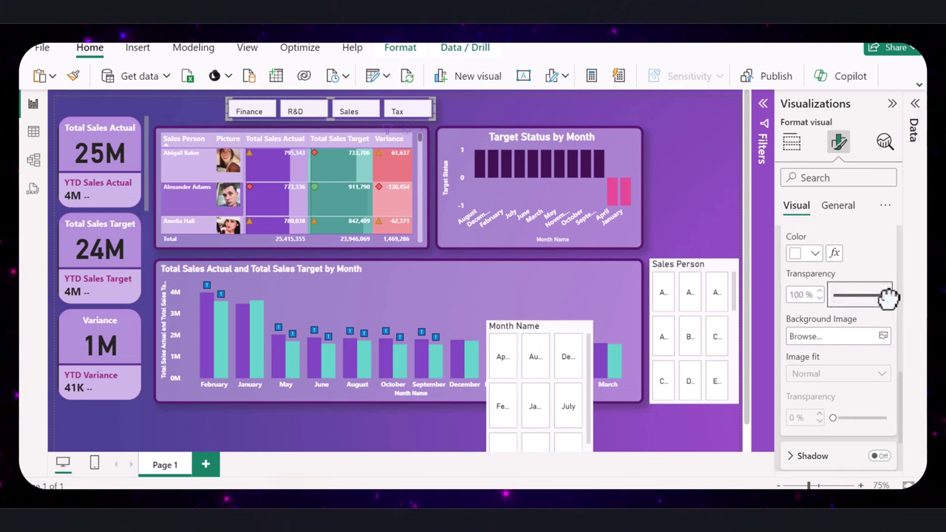
- Make the Team slicer's callout values white and bold in the default state
scroll(814, 370, "up", 5)
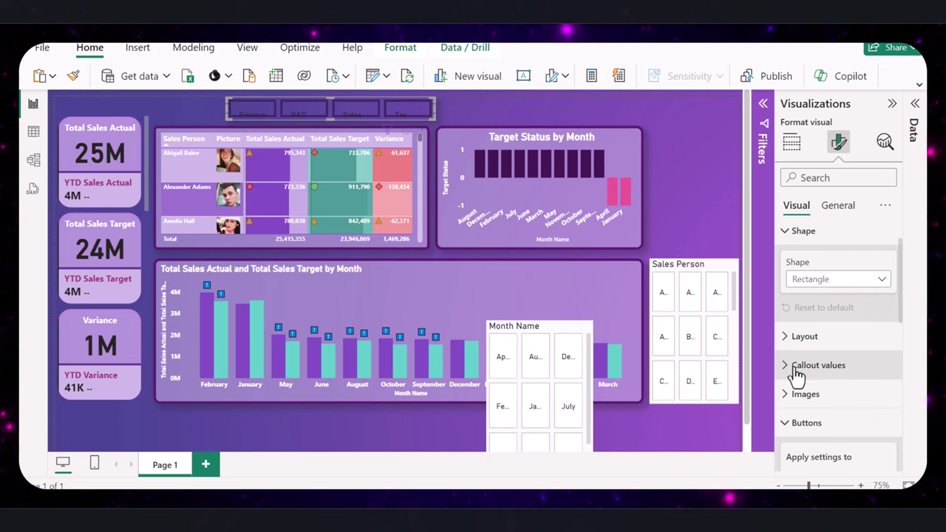
left_click(797, 367)
scroll(817, 378, "down", 2)
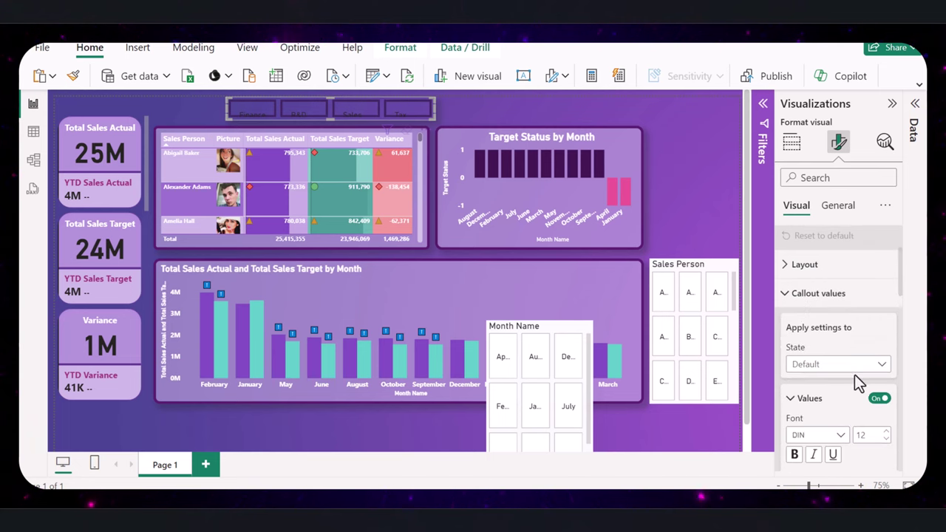
scroll(850, 383, "down", 2)
left_click(817, 424)
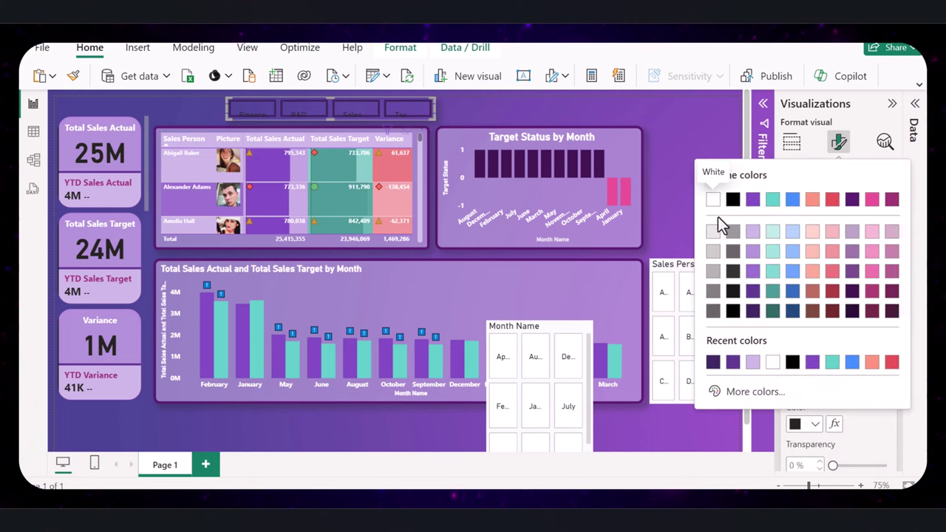
left_click(713, 200)
left_click(796, 386)
- Set the Team slicer buttons' padding to Custom and reduce the top padding to 0 px
left_click(867, 330)
scroll(874, 346, "down", 1)
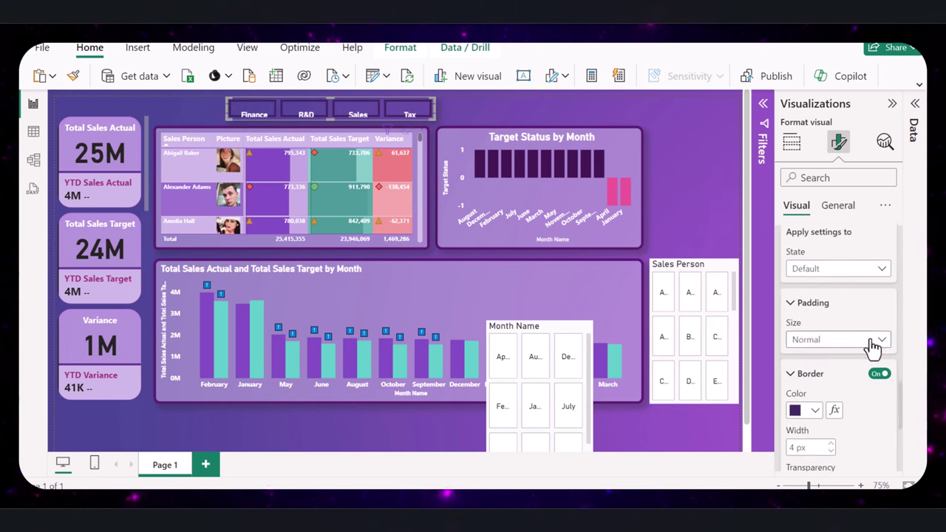
scroll(879, 333, "down", 1)
left_click(878, 285)
left_click(858, 329)
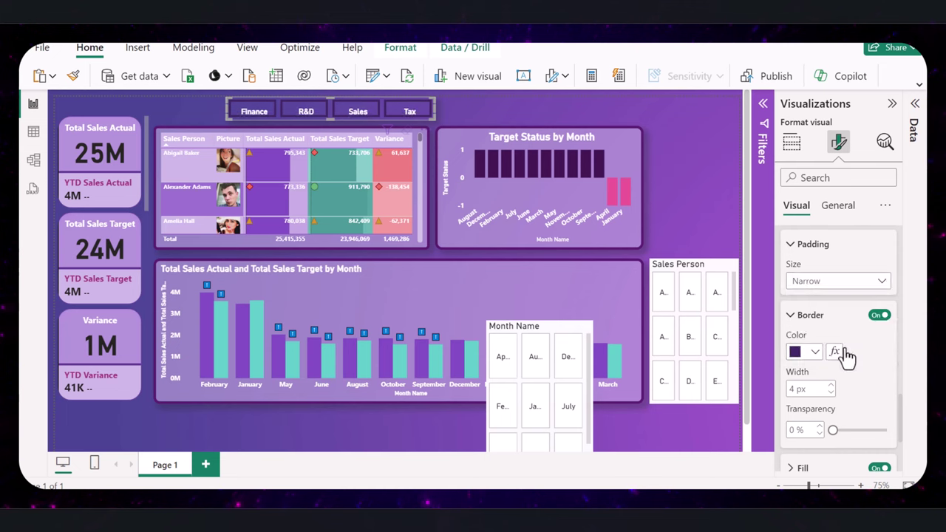
key("Down")
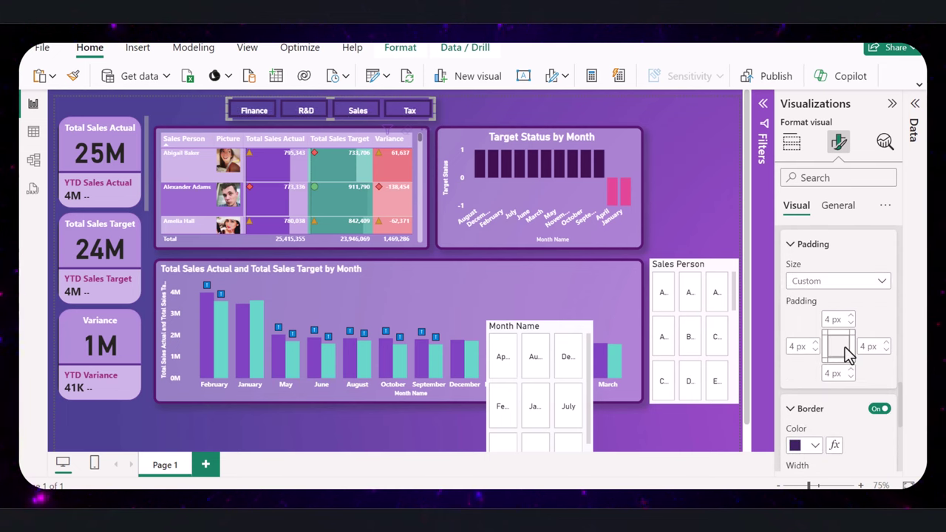
left_click(851, 324)
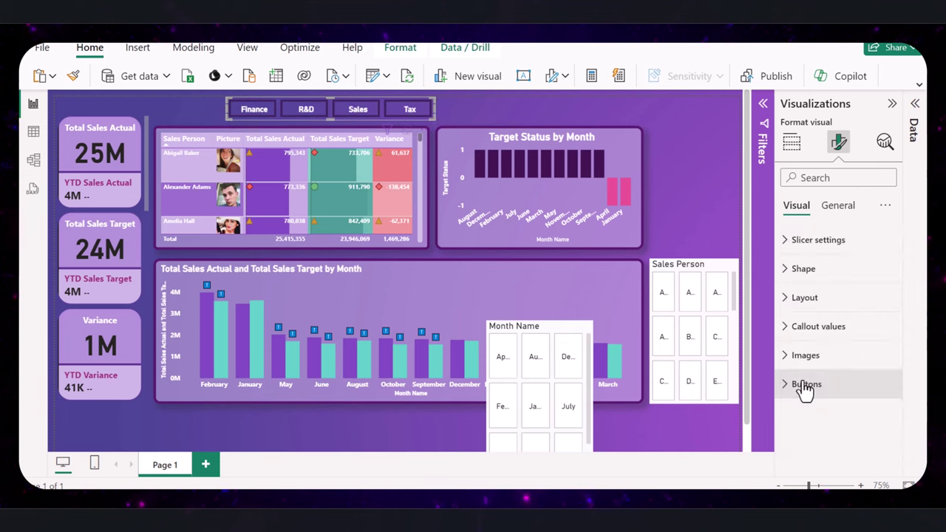
- Give the Team slicer's buttons a light purple fill with 33% transparency
left_click(802, 387)
scroll(827, 387, "down", 4)
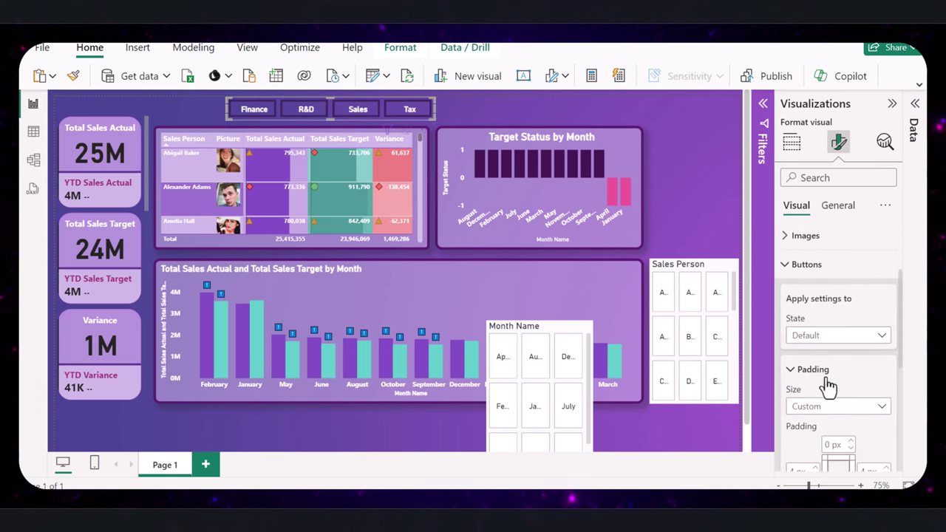
scroll(845, 378, "down", 3)
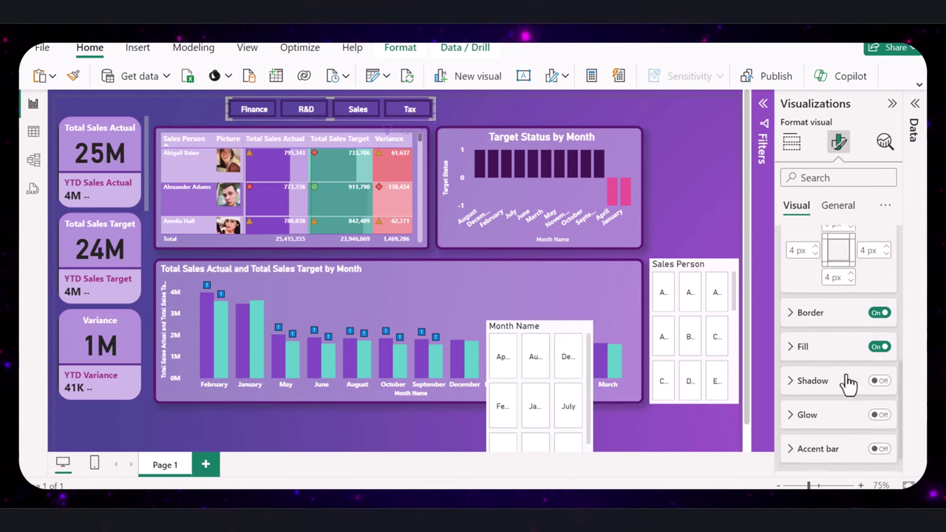
left_click(794, 333)
scroll(832, 363, "down", 2)
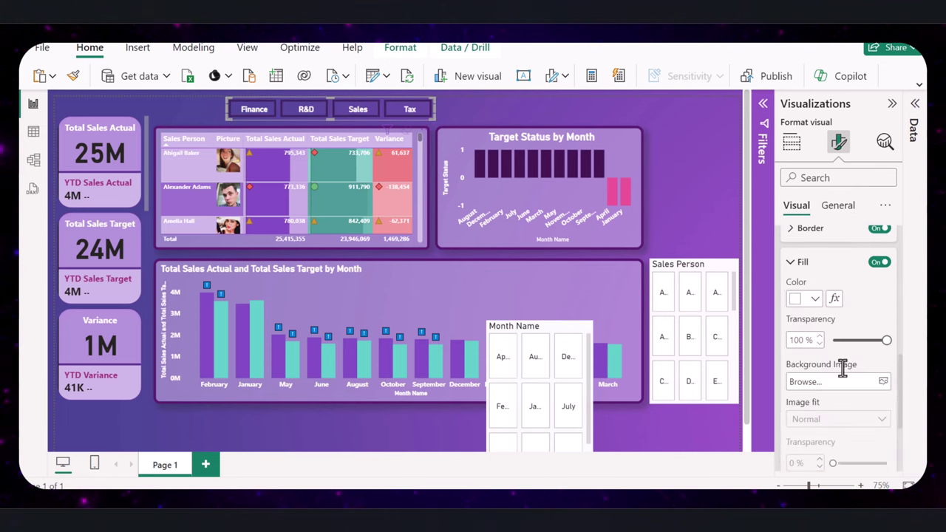
left_click(817, 303)
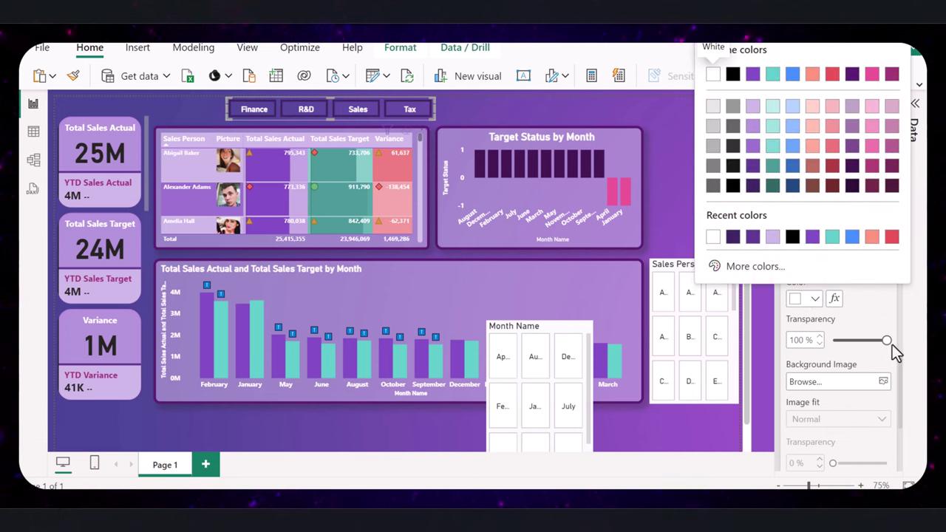
left_click(855, 339)
left_click_drag(880, 336, 851, 340)
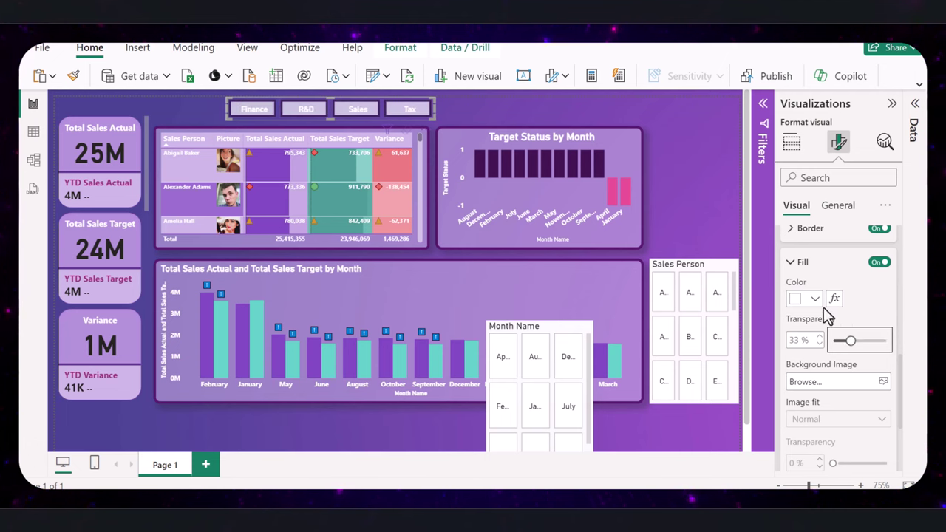
left_click(817, 298)
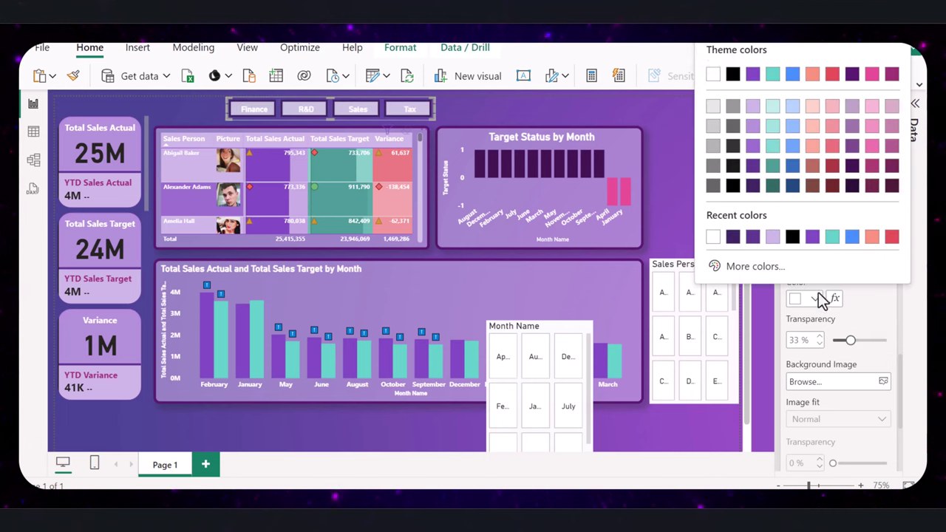
left_click(772, 236)
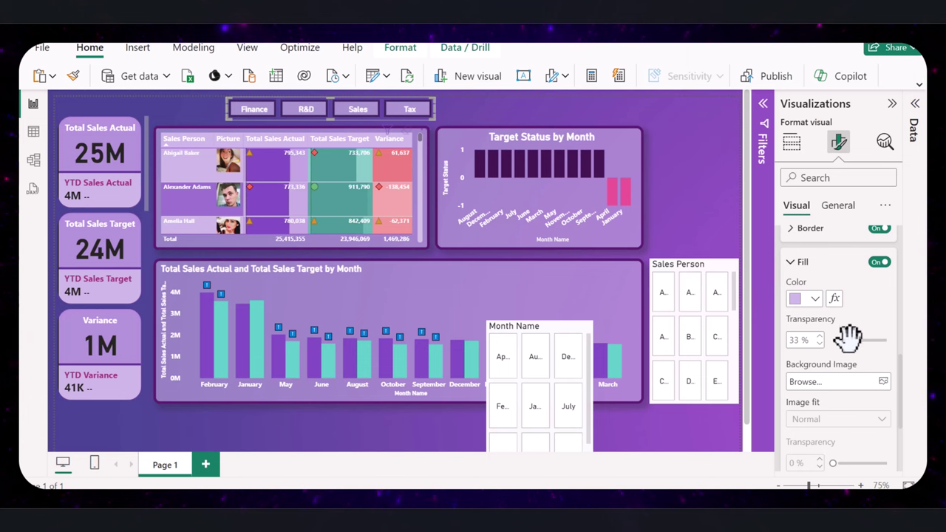
key("Escape")
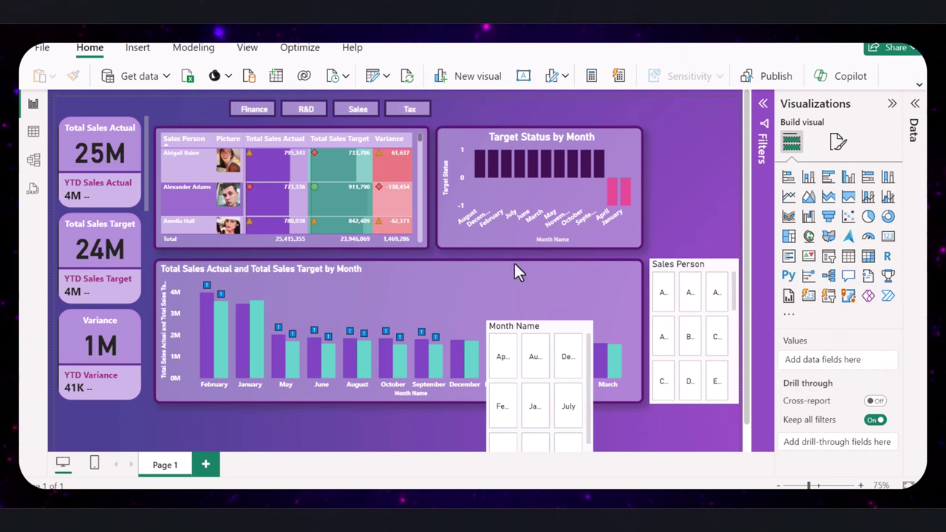
- Move the Month Name slicer up over the Target Status chart and copy the Team slicer's formatting onto it
left_click_drag(549, 330, 619, 126)
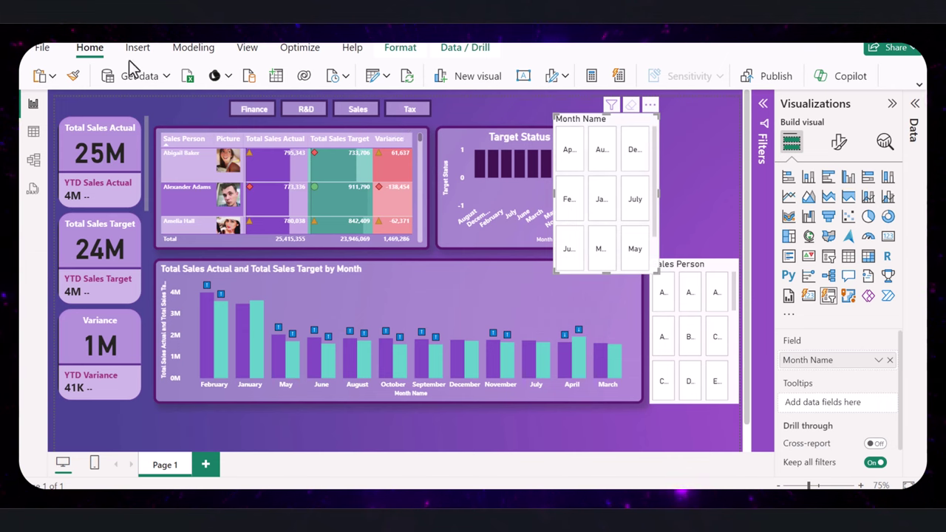
left_click(422, 118)
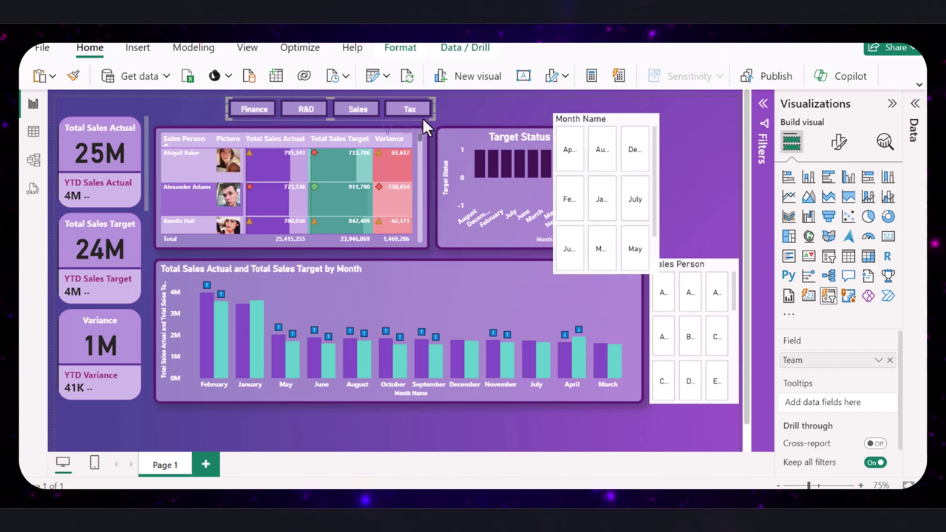
left_click(74, 78)
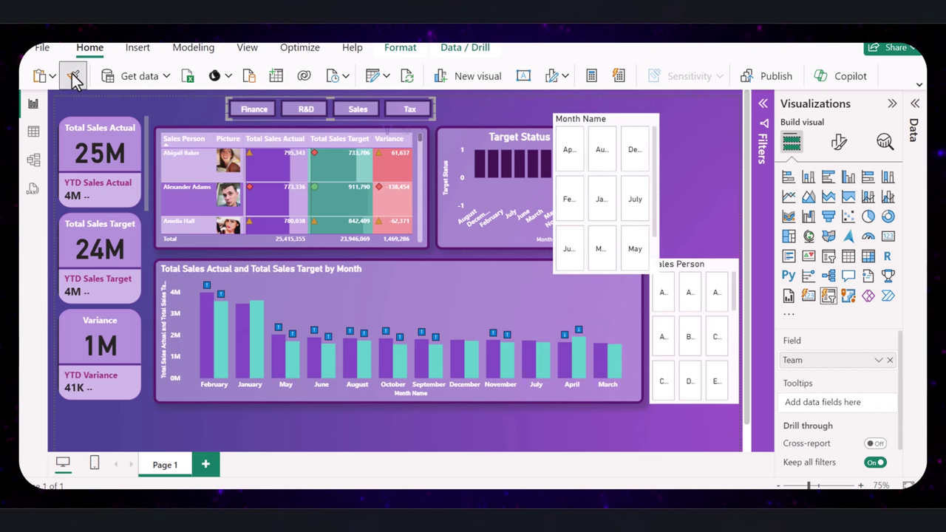
left_click(624, 133)
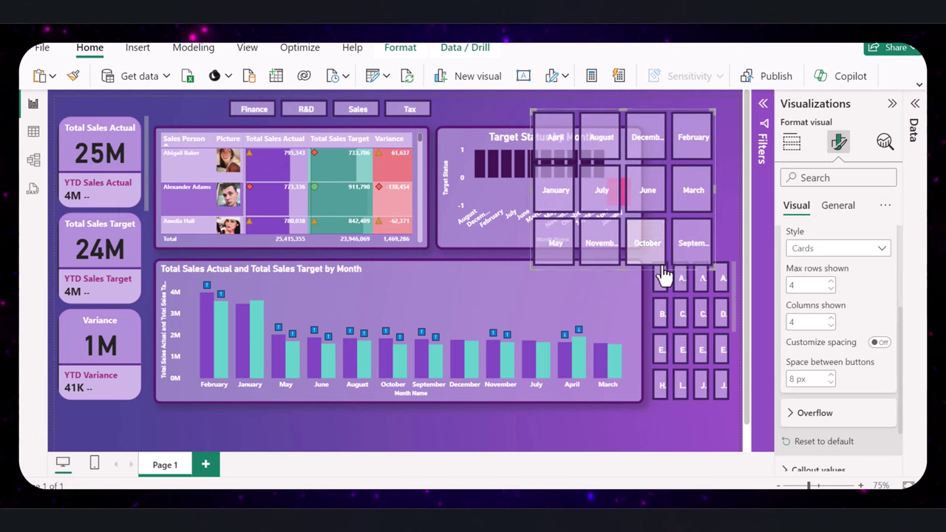
- Arrange the Month Name slicer as a single row and fit it above the Target Status by Month chart
left_click(789, 297)
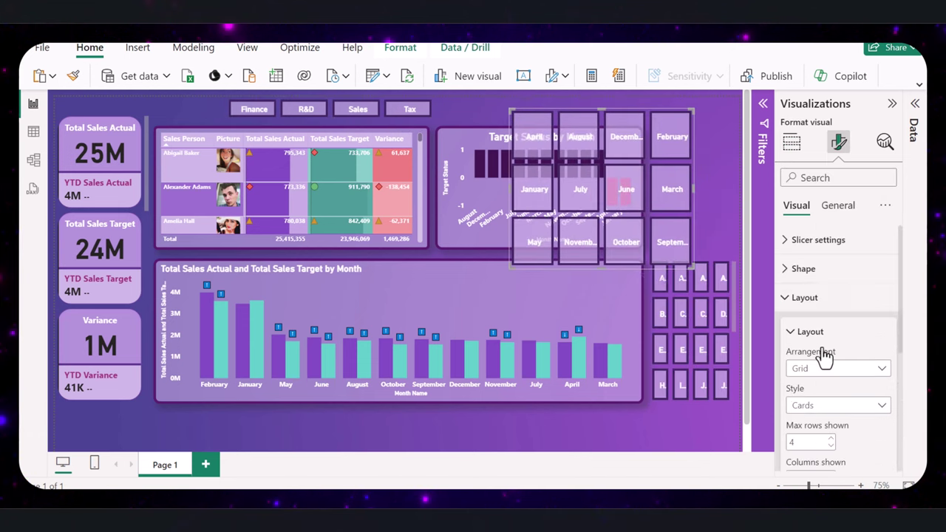
left_click(855, 370)
left_click(855, 411)
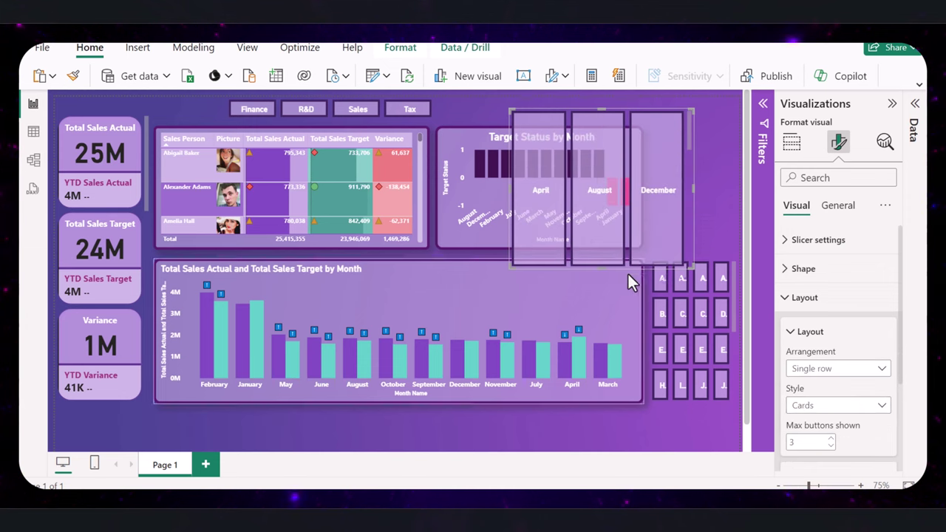
left_click_drag(605, 270, 527, 96)
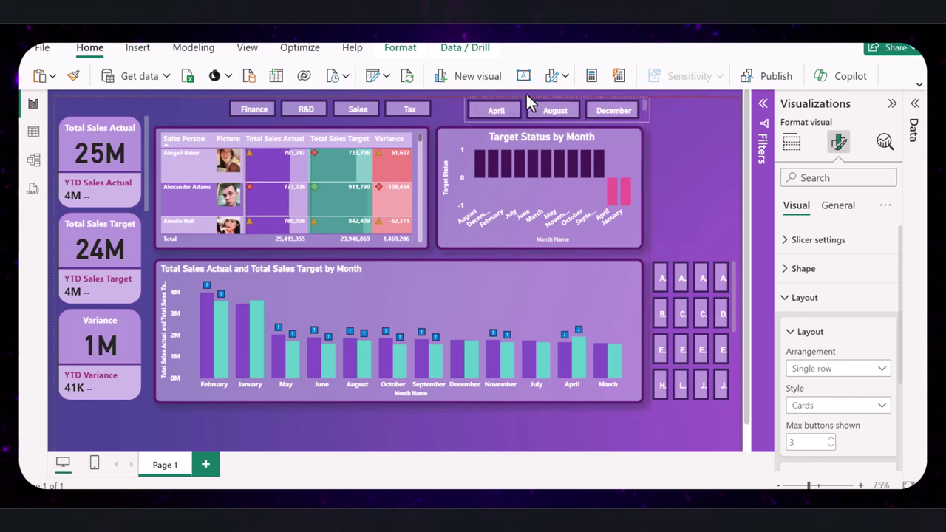
- Move the Sales Person slicer up beside the charts and convert it to a standard slicer
left_click(718, 268)
left_click_drag(718, 269, 716, 216)
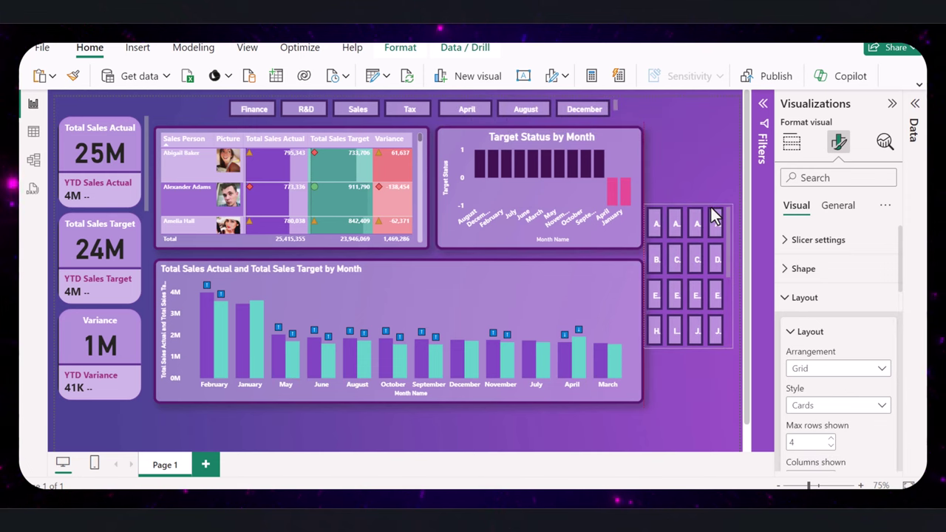
left_click(794, 147)
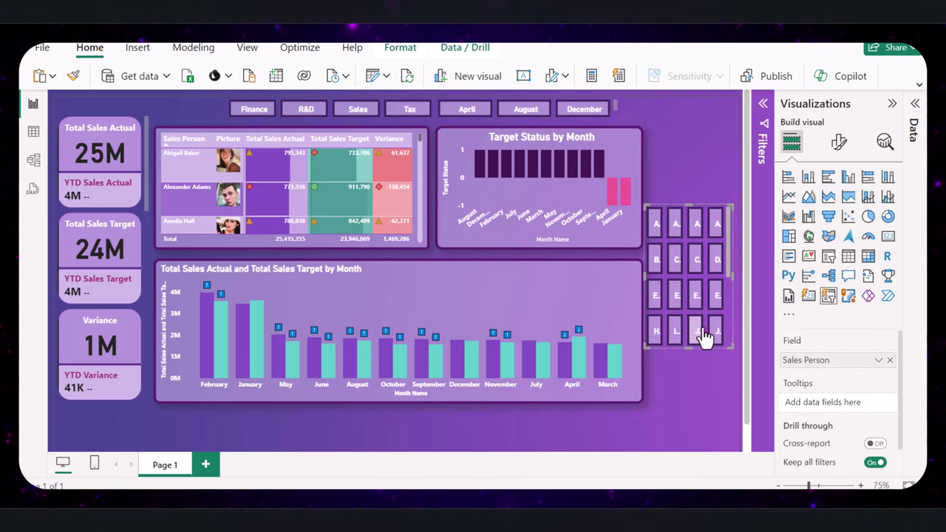
left_click(829, 257)
left_click(839, 141)
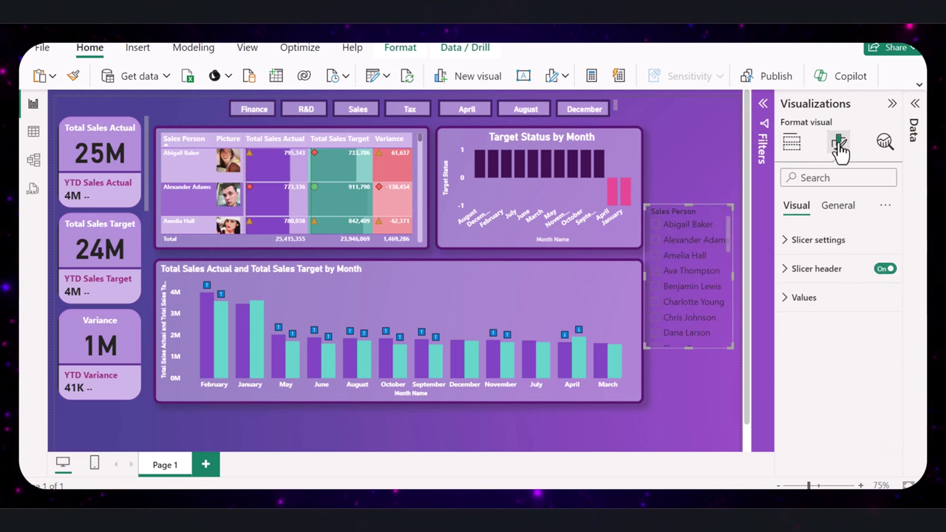
- Set the Sales Person slicer's style to Dropdown and shrink it to a small box beside the Target Status chart
left_click(791, 241)
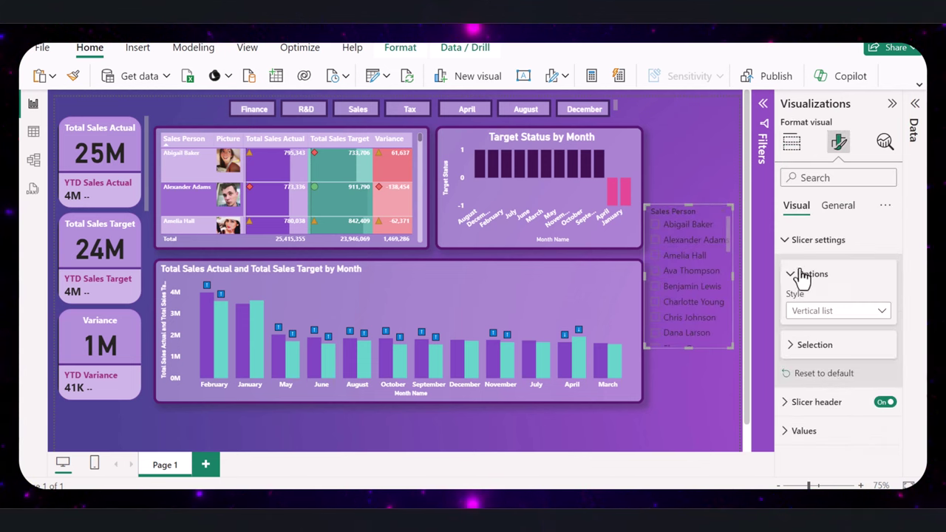
left_click(839, 314)
left_click(832, 362)
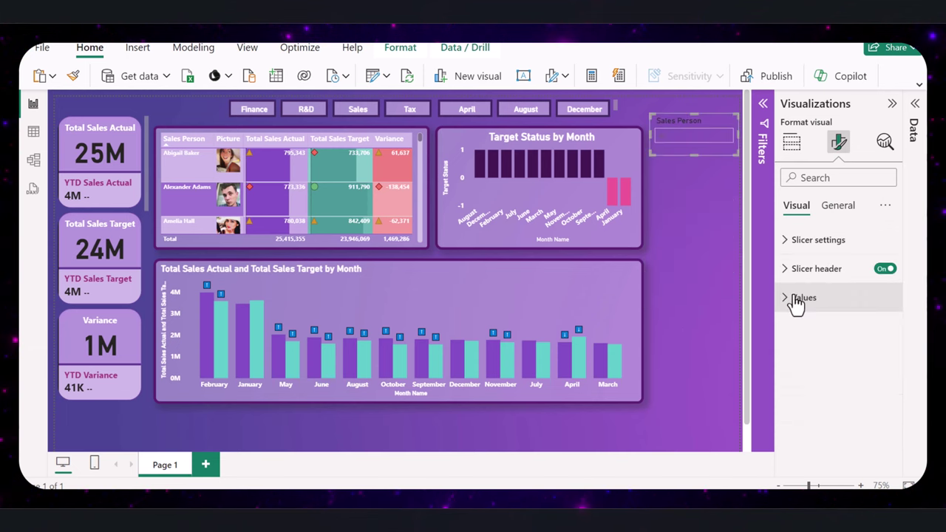
- Set the font color of the Sales Person slicer's values to white and align the slicer with the other slicers
left_click(791, 297)
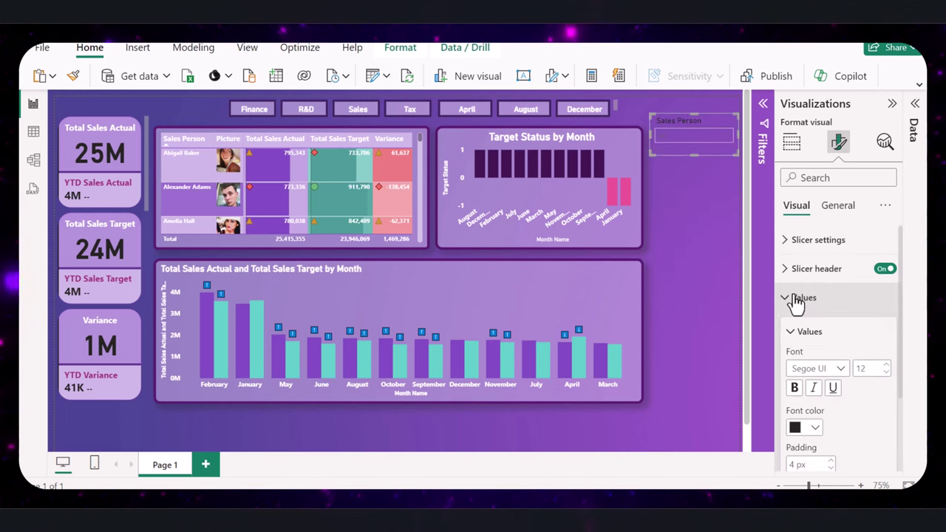
left_click(814, 429)
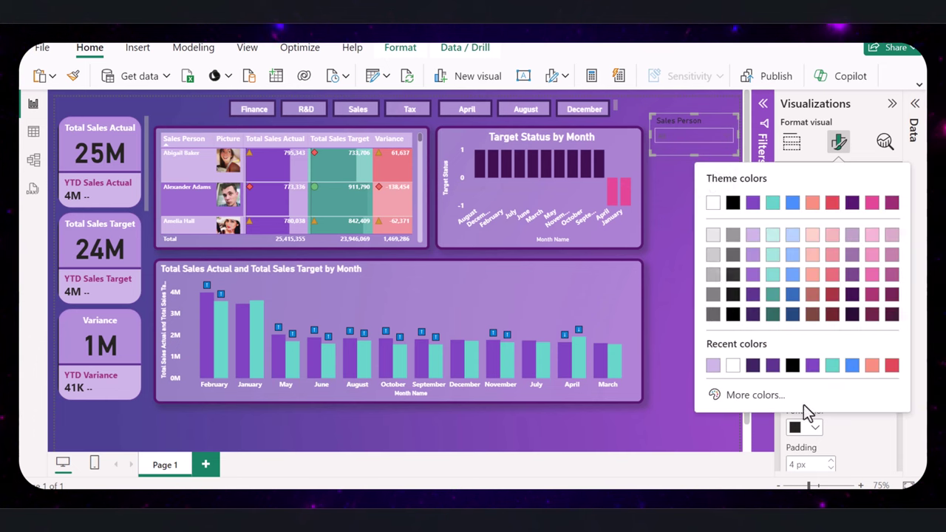
left_click(713, 205)
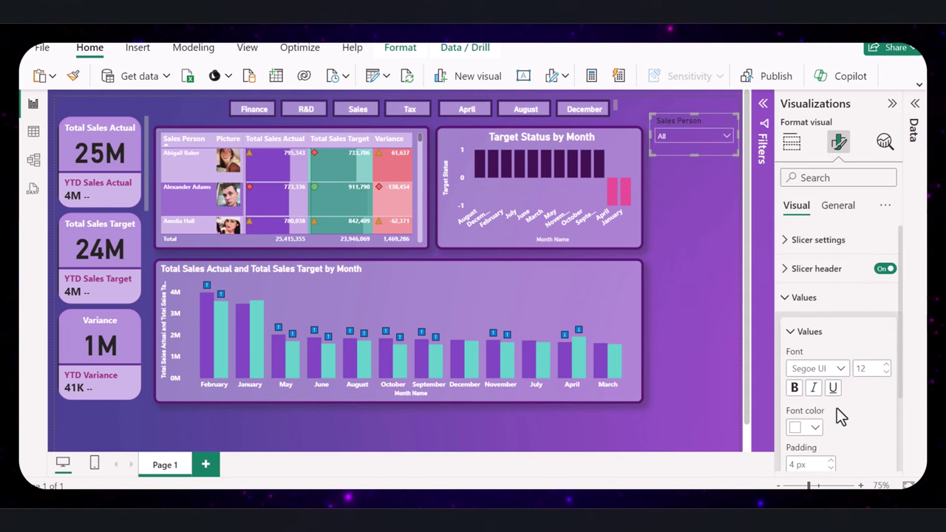
left_click(695, 295)
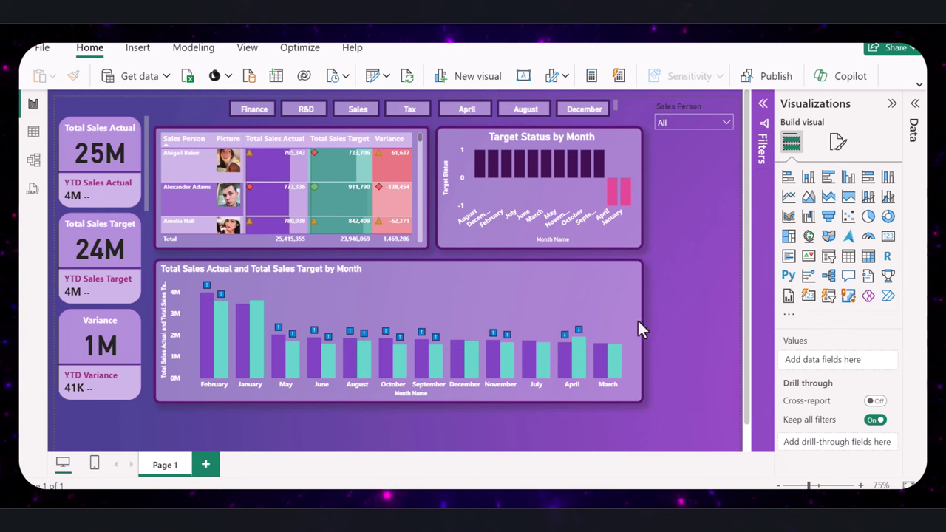
- Copy the formatting of the Total Sales Actual and Total Sales Target by Month chart onto the Sales Person slicer
left_click(509, 307)
left_click(75, 75)
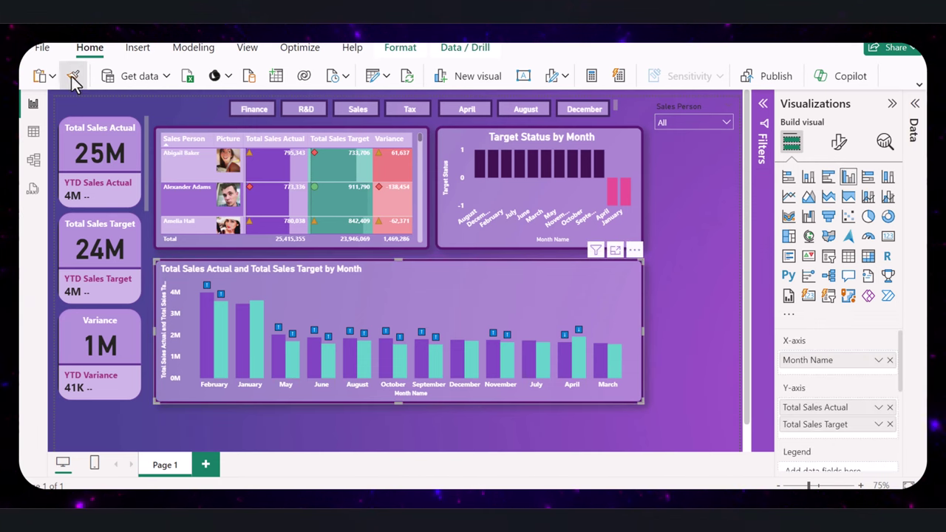
left_click(728, 118)
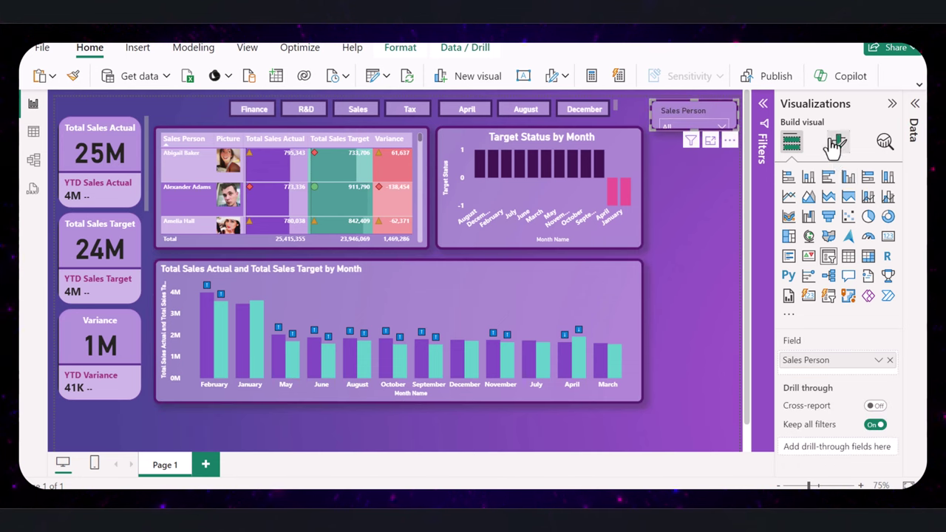
- Make the Sales Person slicer's header text white and bold
left_click(839, 142)
left_click(791, 271)
scroll(834, 329, "down", 2)
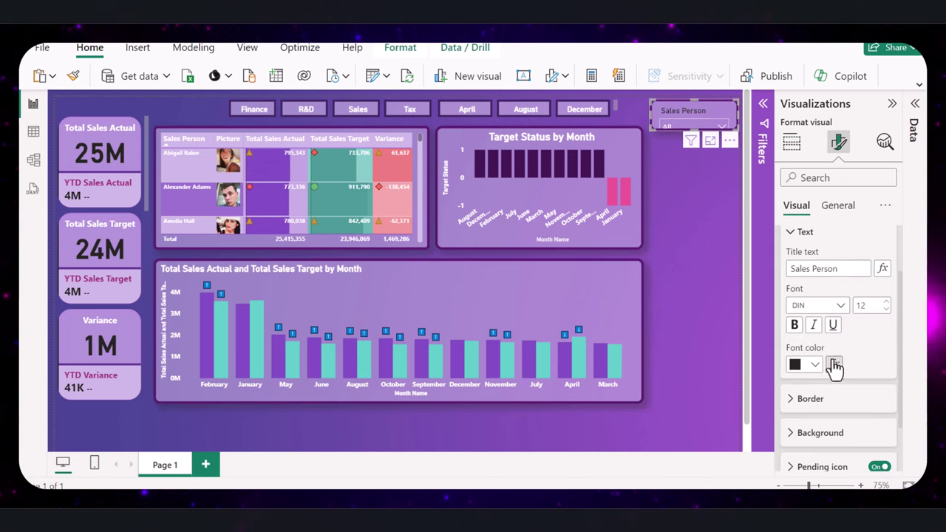
left_click(816, 364)
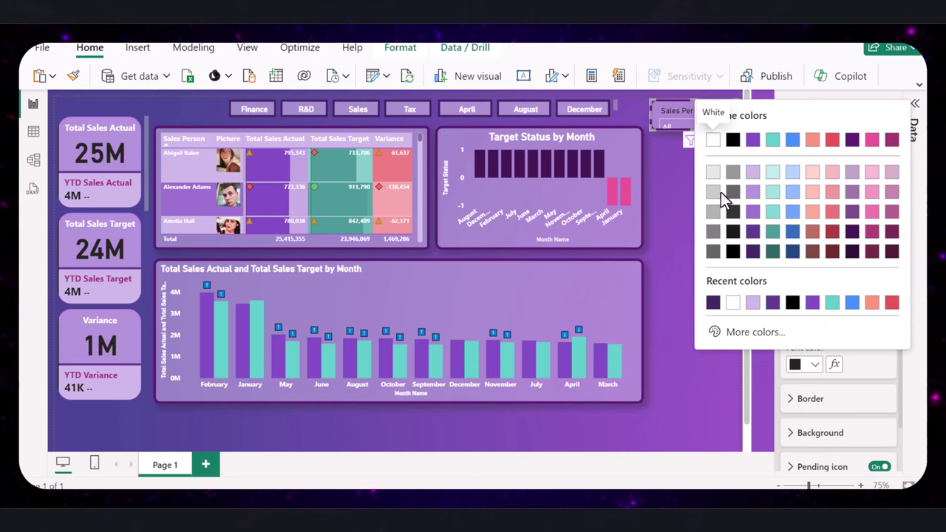
left_click(714, 142)
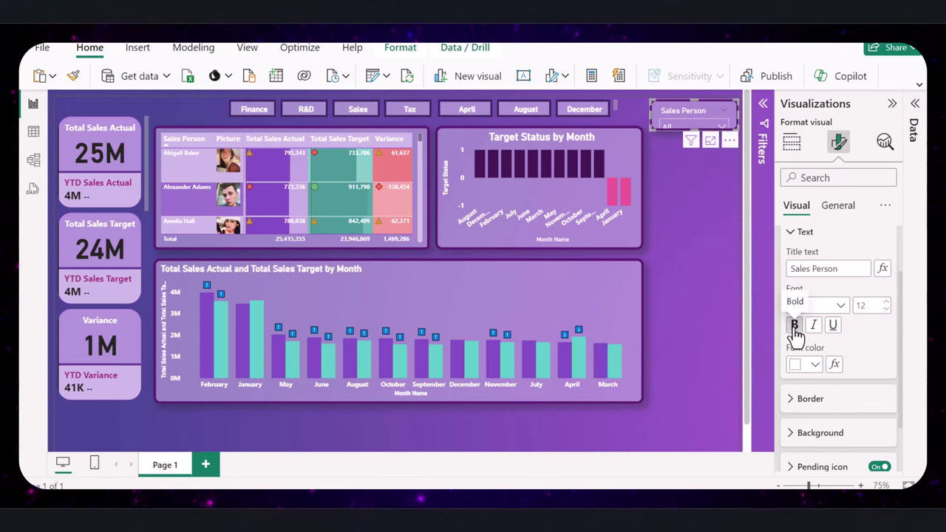
- Make the Sales Person slicer's values bold at size 12 with 0 px padding, and expand its dropdown list
left_click(838, 205)
left_click(799, 363)
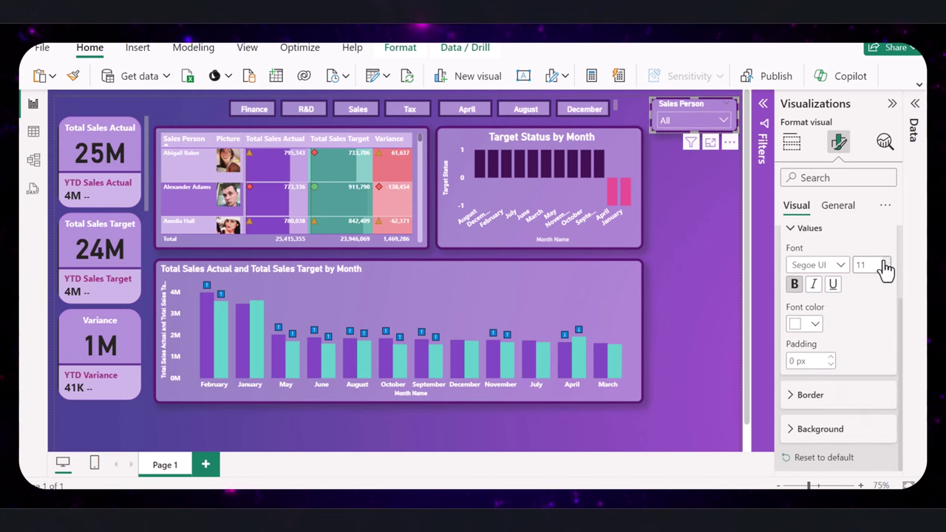
left_click(885, 262)
left_click(724, 121)
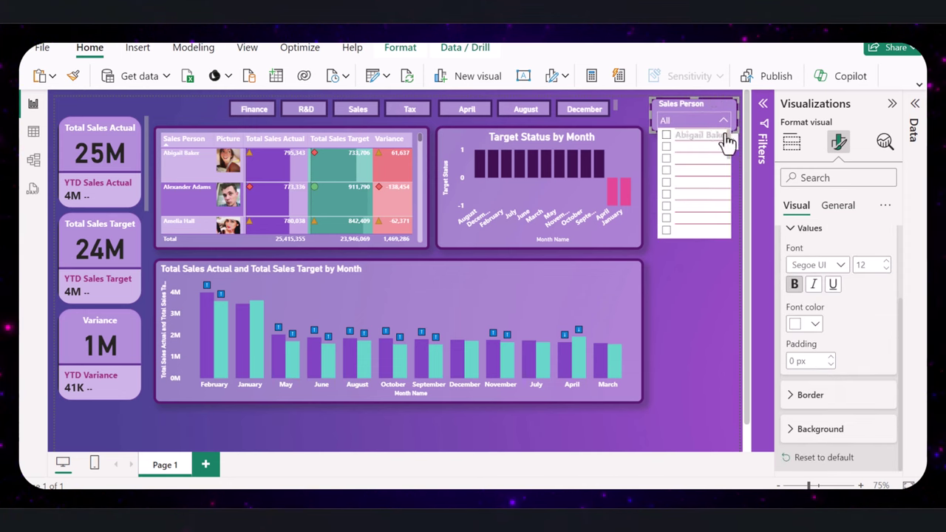
- Set the font color of the Sales Person slicer's values to dark purple and expand its dropdown list
left_click(816, 327)
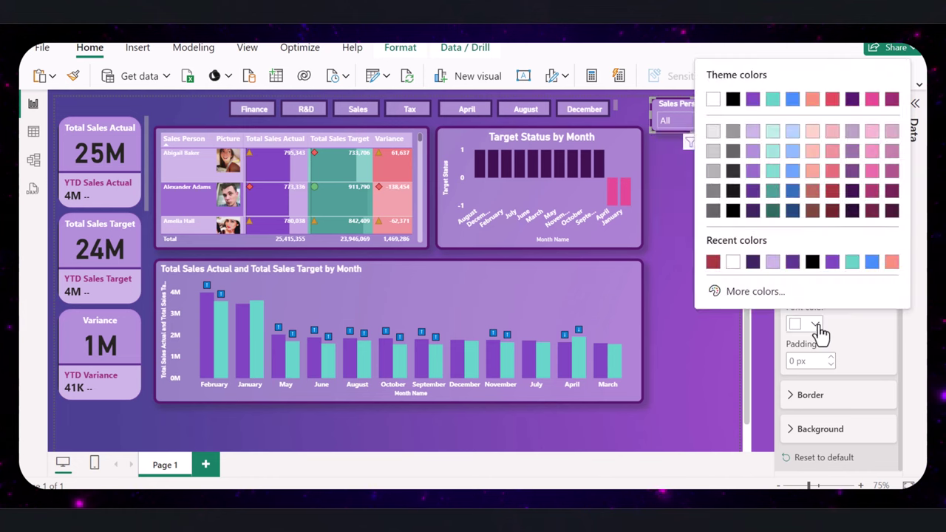
left_click(752, 262)
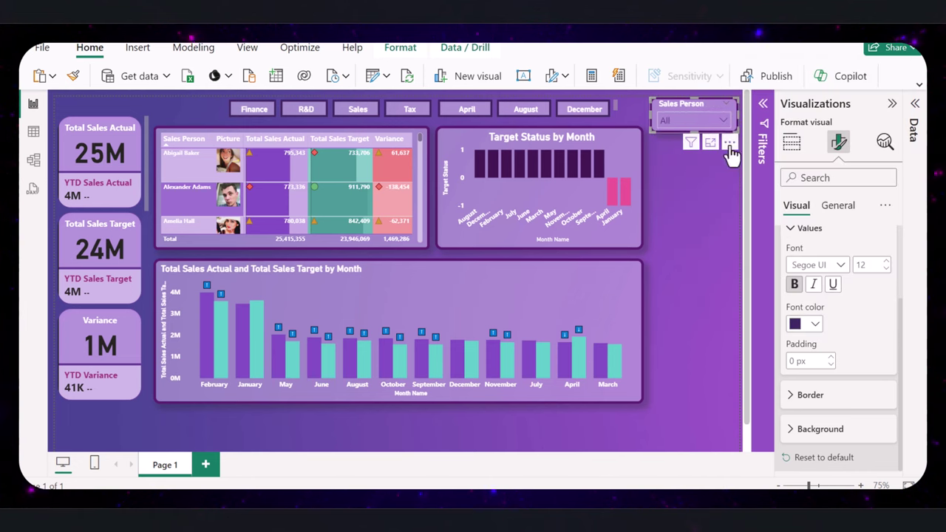
left_click(725, 122)
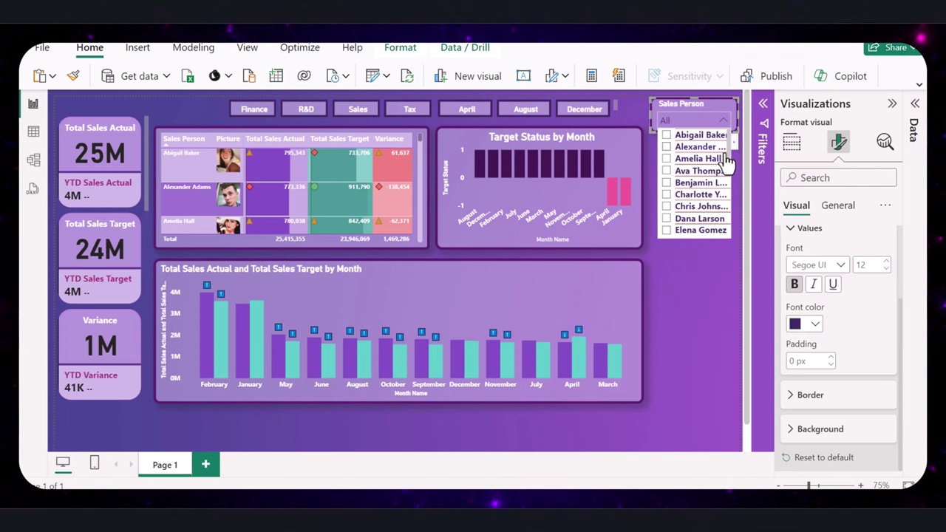
- Test the Sales Person slicer by browsing its list, selecting the second sales person and clearing that selection
scroll(710, 178, "down", 3)
scroll(710, 178, "up", 3)
left_click(670, 148)
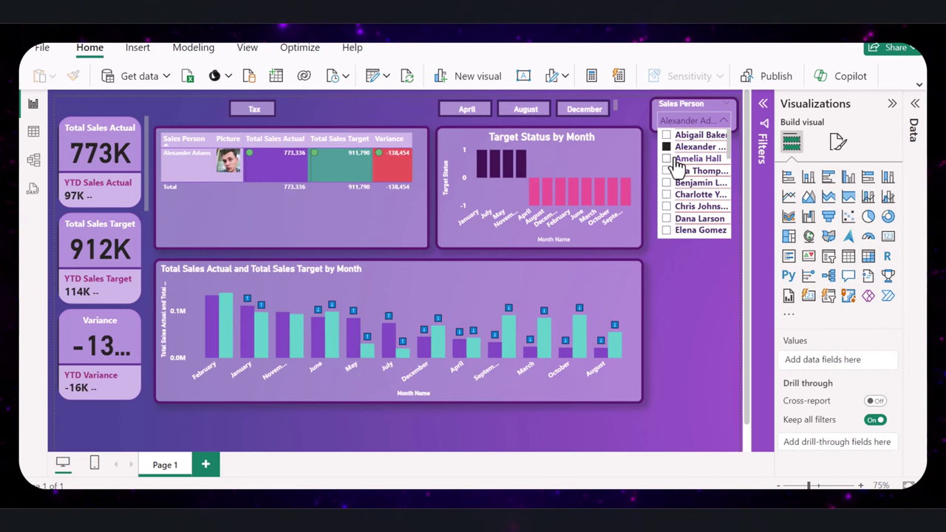
left_click(669, 148)
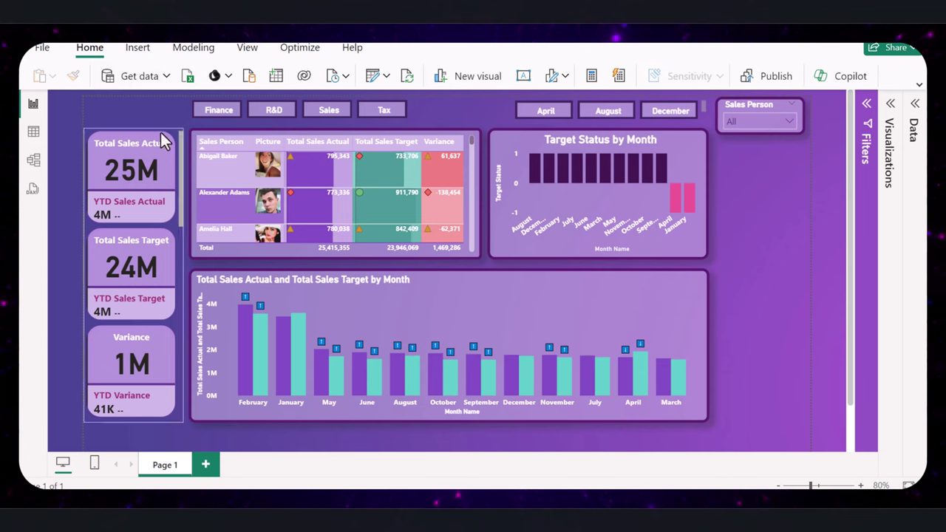
left_click(135, 52)
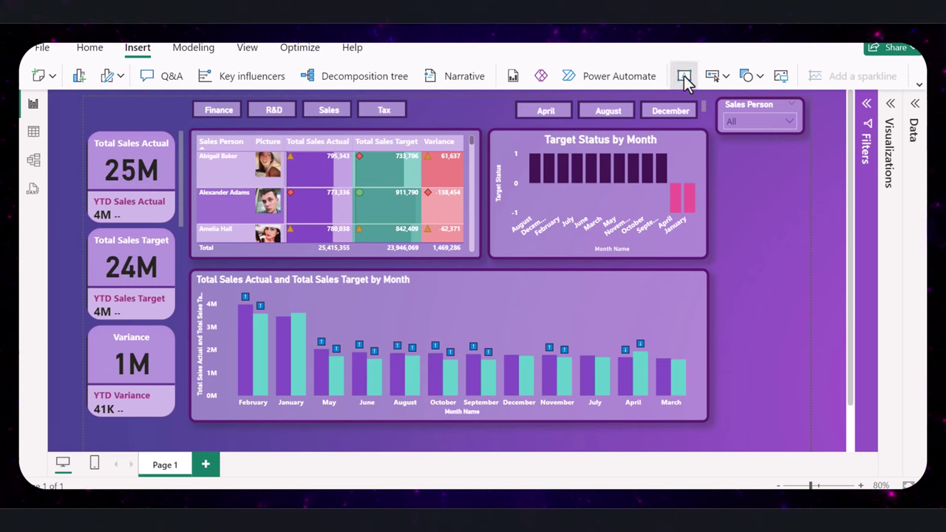
left_click(684, 77)
type("vzlbn zd")
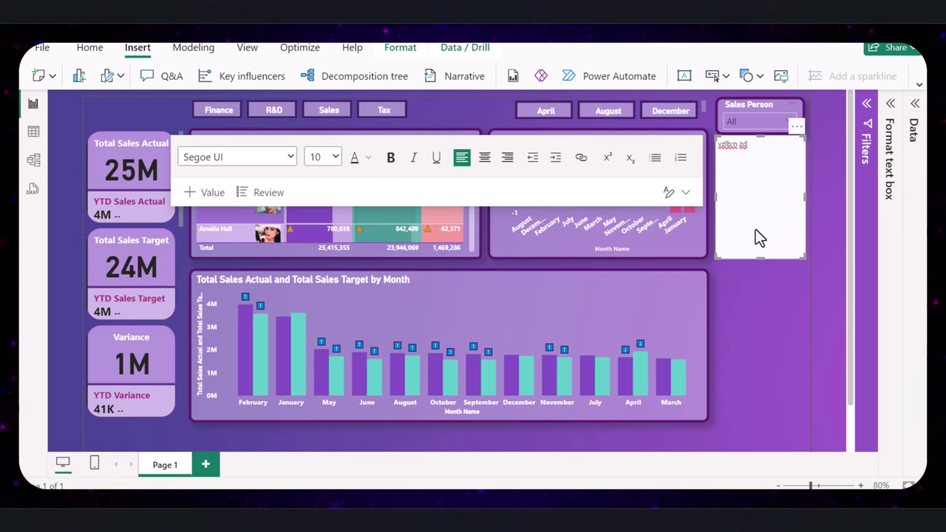
left_click(797, 127)
left_click(839, 145)
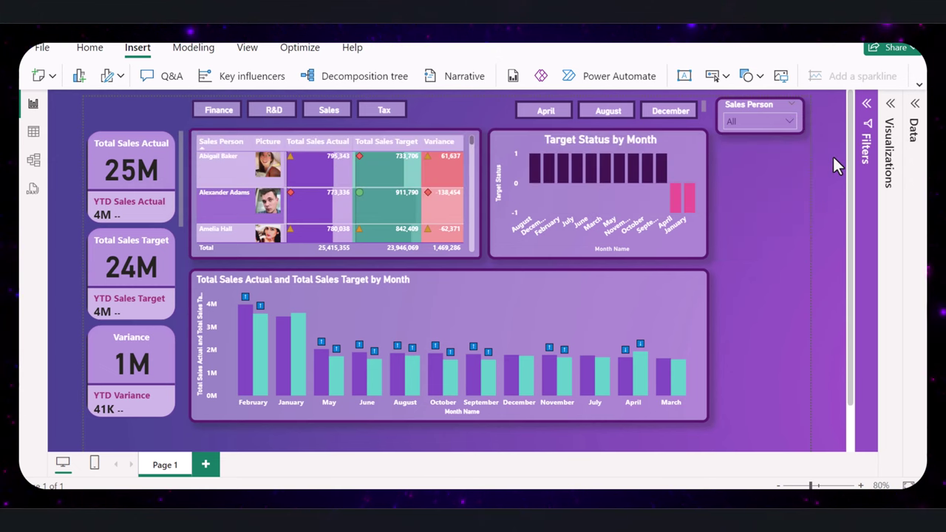
- Add a Narrative visual to the report with the Custom narrative type and review its generated summary text
left_click(890, 133)
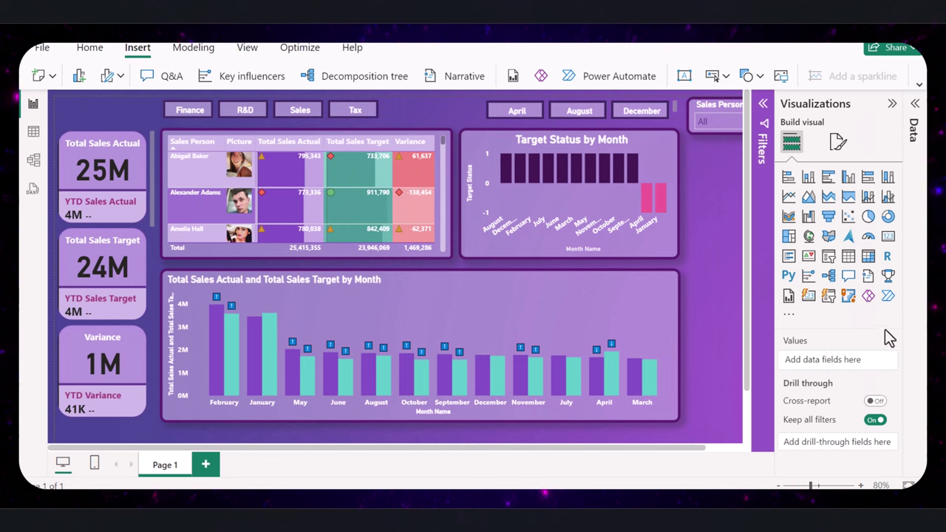
left_click(868, 278)
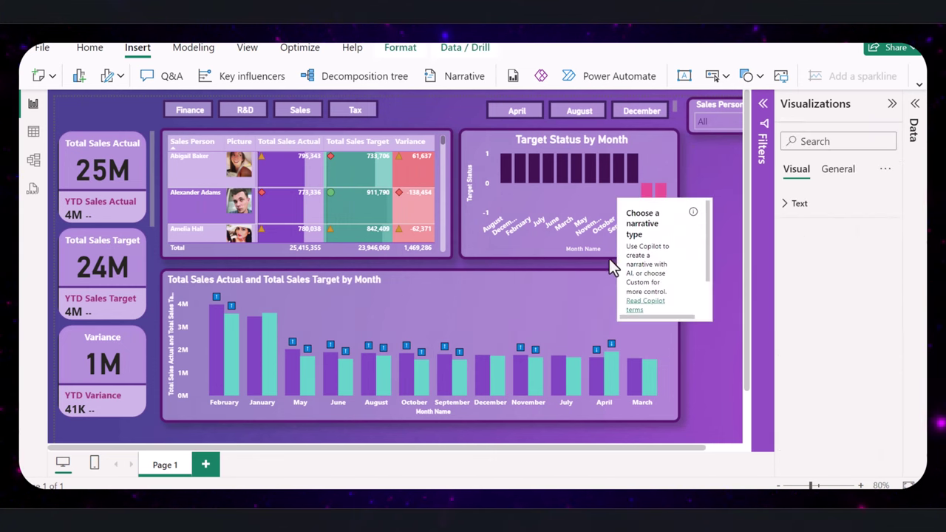
left_click(610, 289)
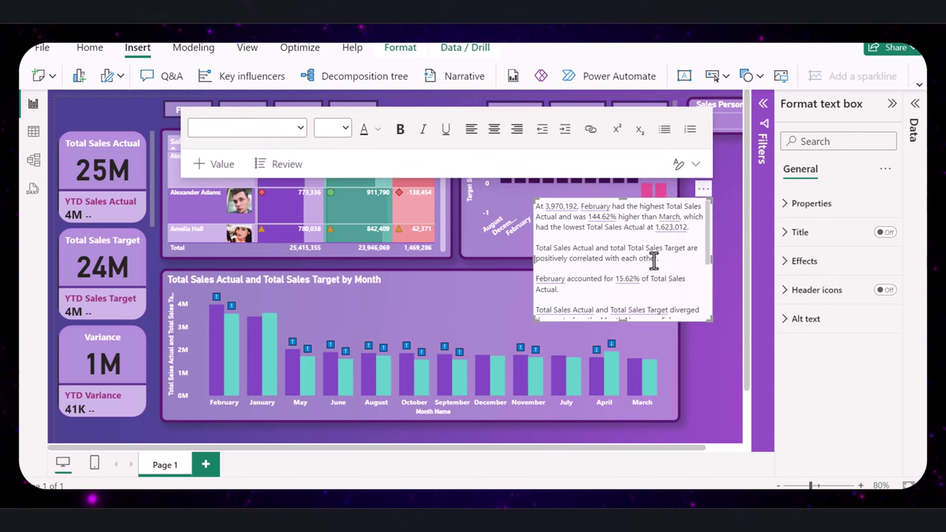
scroll(655, 261, "down", 2)
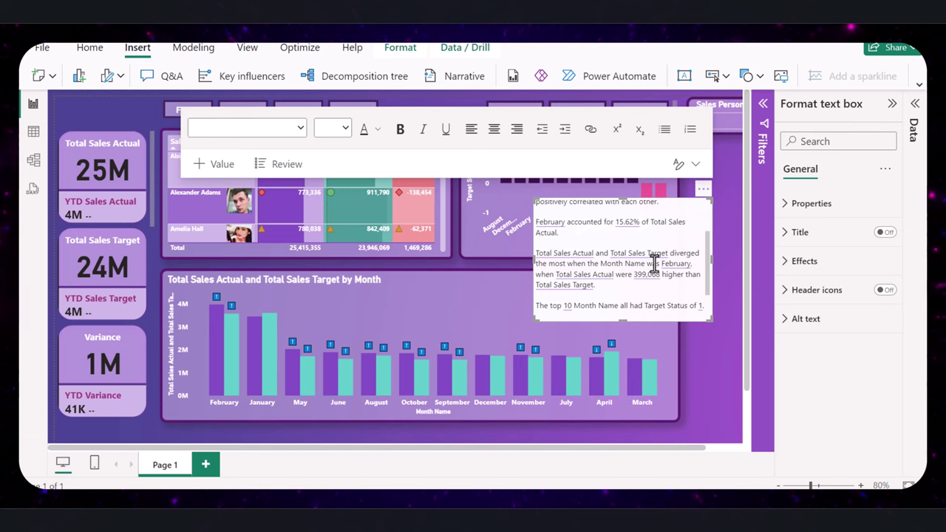
scroll(655, 265, "down", 2)
left_click(653, 266)
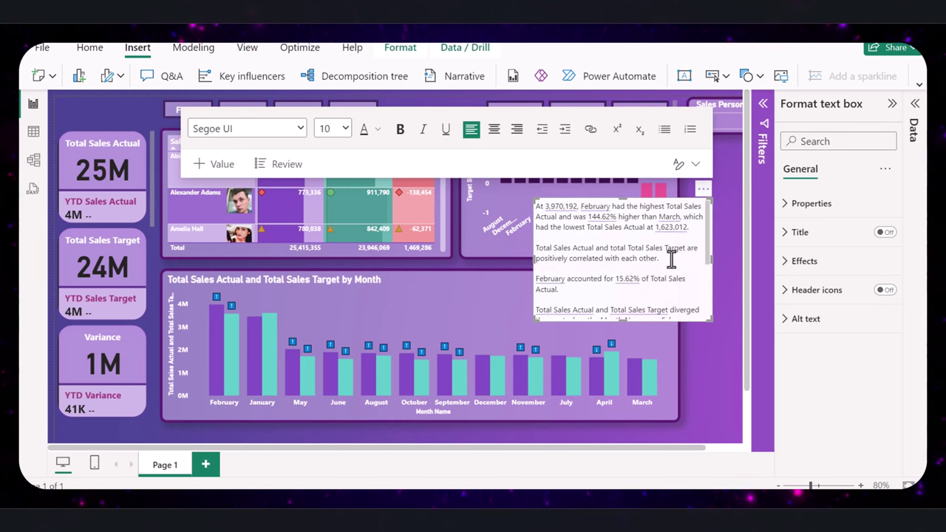
left_click_drag(663, 258, 538, 253)
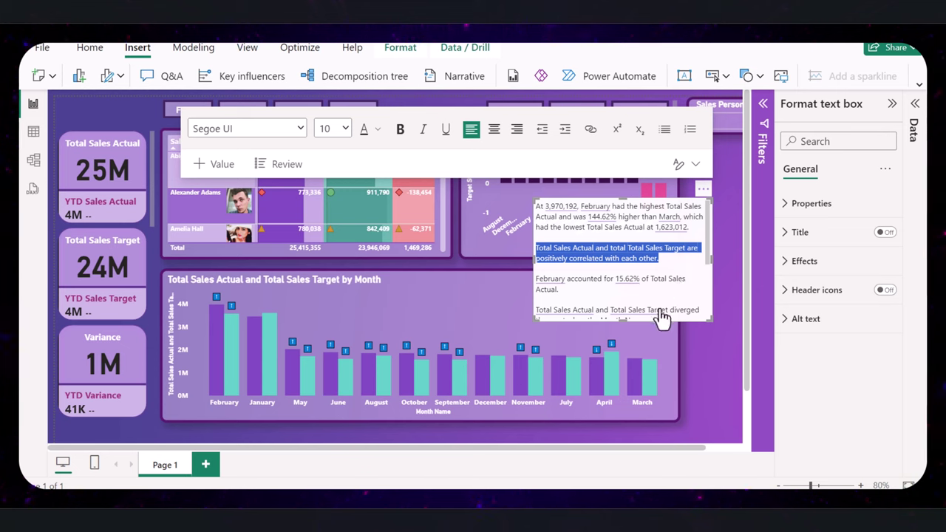
- Raise the narrative box's background transparency and set its text color to white
left_click(805, 261)
scroll(813, 330, "down", 1)
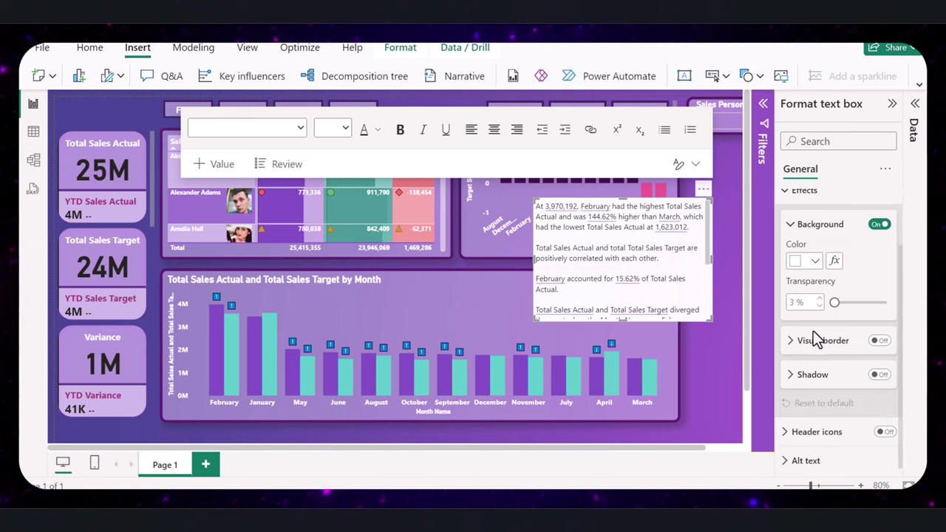
left_click_drag(832, 300, 896, 315)
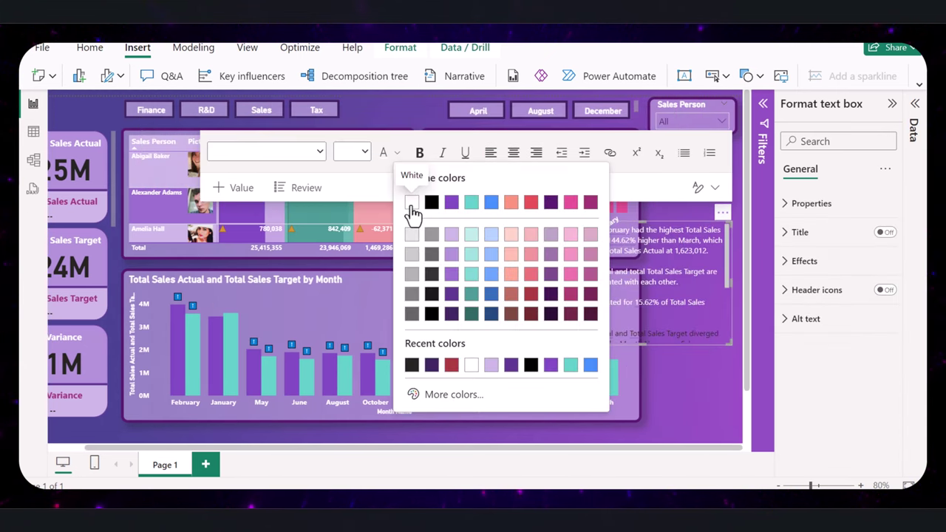
left_click(410, 209)
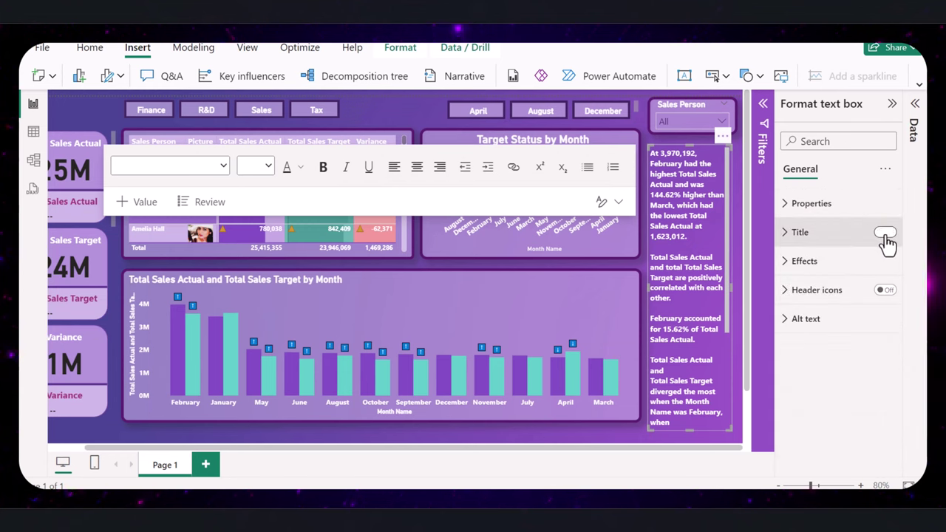
- Turn on the narrative box's title, set its text to "Narrative" and color it white
left_click(885, 234)
left_click(788, 234)
left_click(816, 234)
type("N")
type("a")
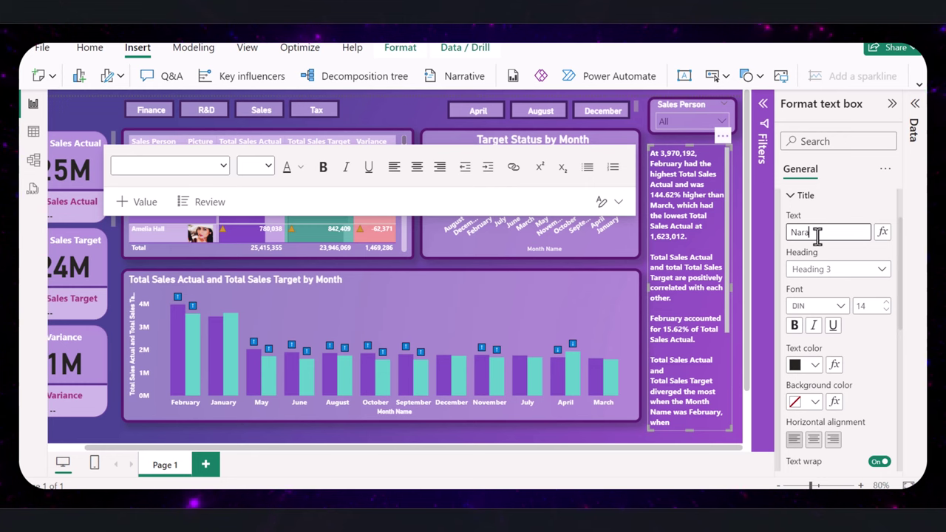
type("rrative")
left_click(815, 366)
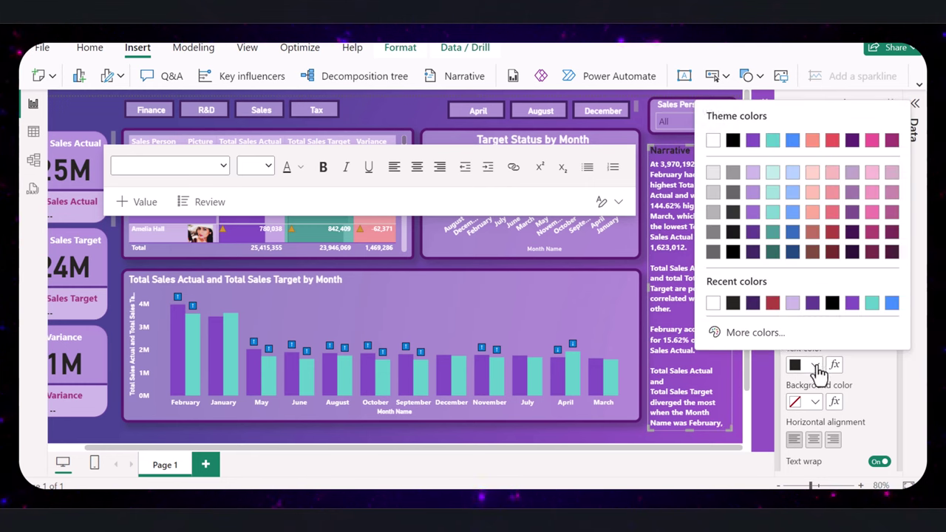
left_click(714, 141)
- Enable a divider below the Narrative title and make it white with a width of 2 px
scroll(798, 392, "down", 3)
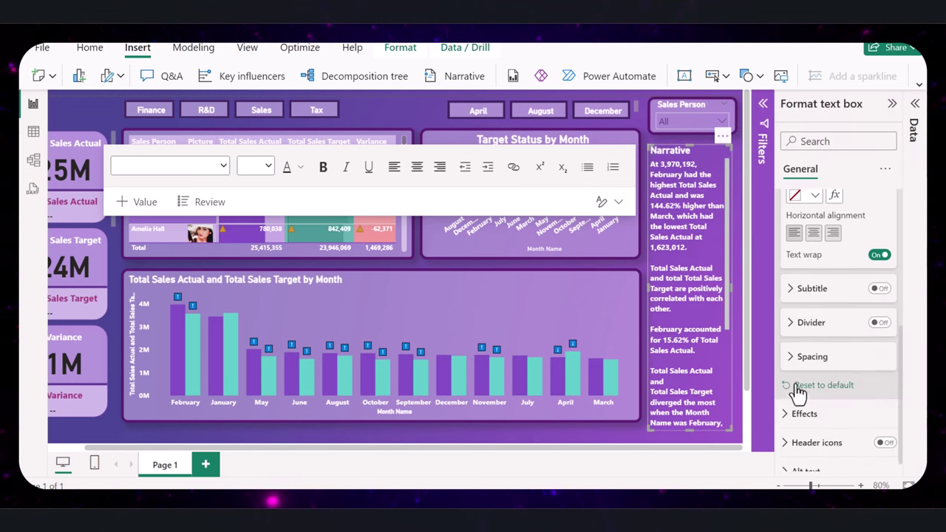
left_click(877, 317)
left_click(794, 324)
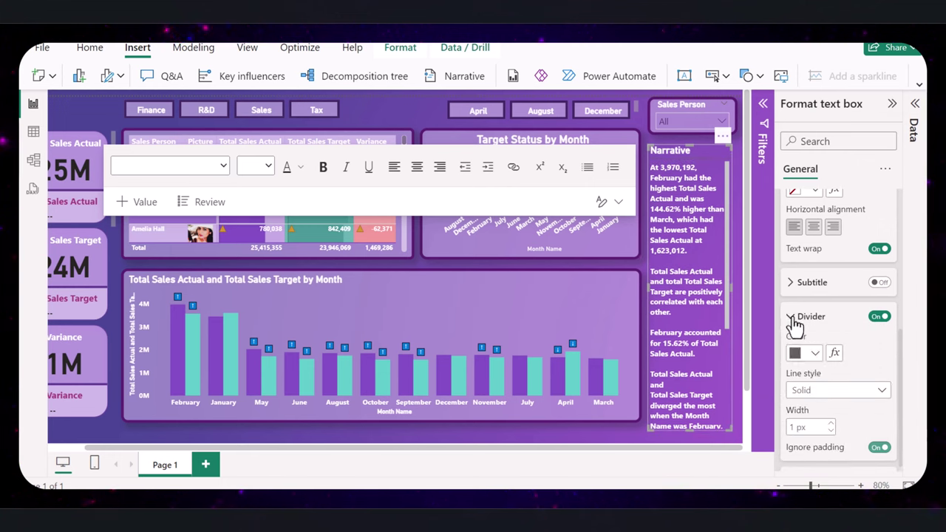
left_click(814, 352)
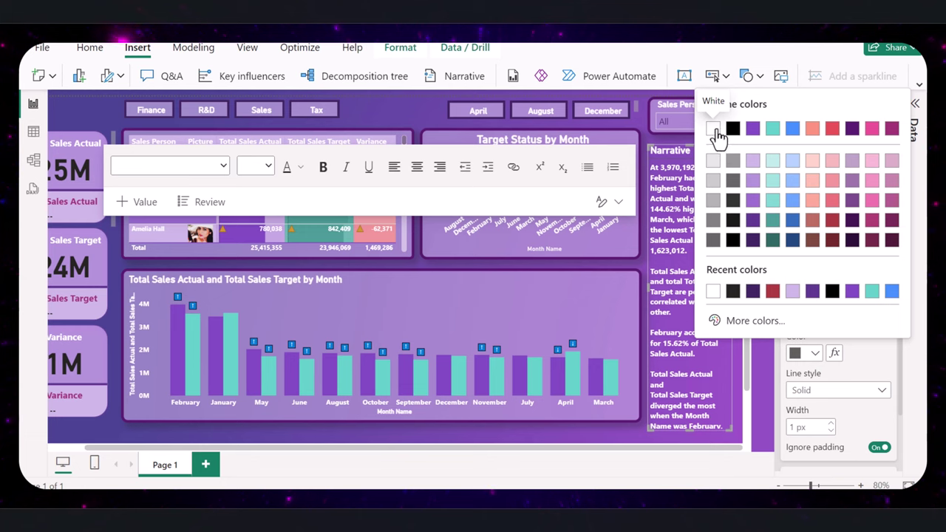
left_click(714, 130)
left_click(833, 354)
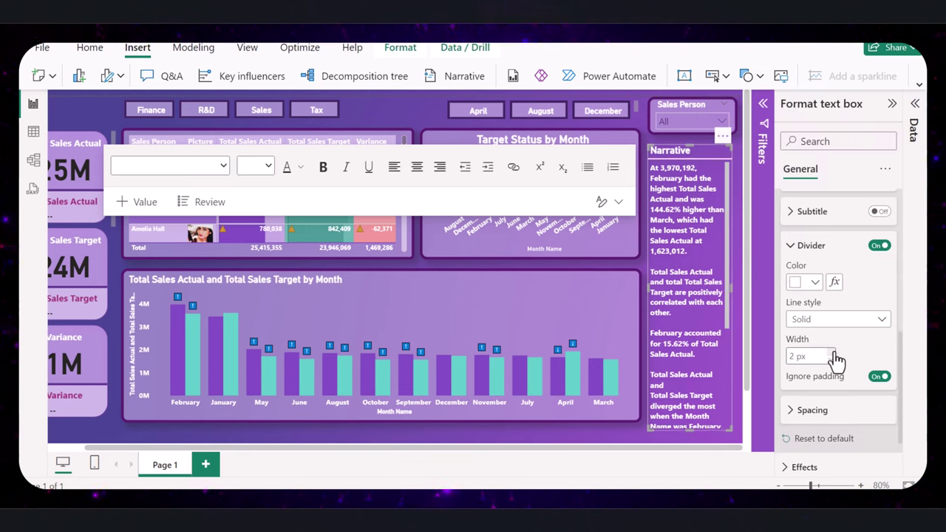
- Set the Narrative box's background transparency to 67%
scroll(835, 360, "down", 3)
mouse_move(883, 363)
left_mouse_down()
mouse_move(843, 369)
mouse_move(870, 370)
left_mouse_up()
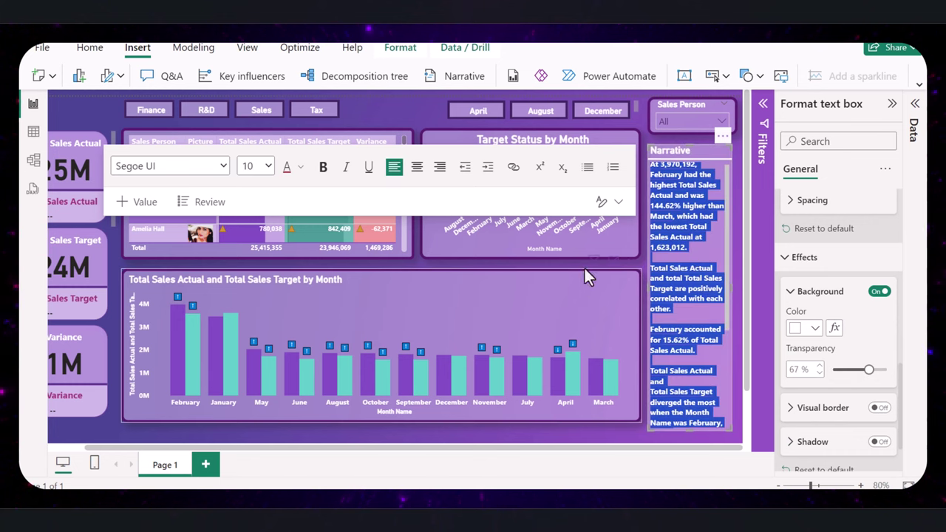
left_click(709, 251)
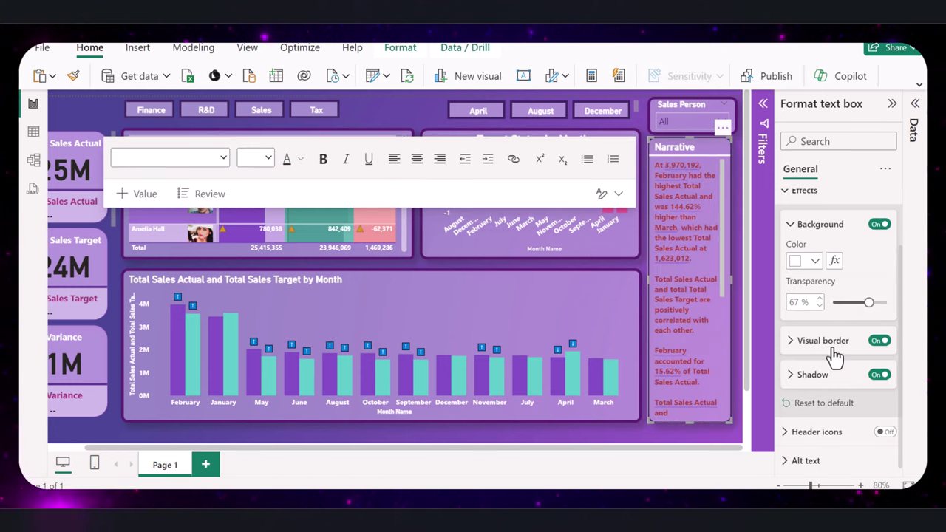
- Change the color of the Narrative box's visual border to the dark purple among the recent colors
left_click(810, 345)
scroll(821, 357, "down", 1)
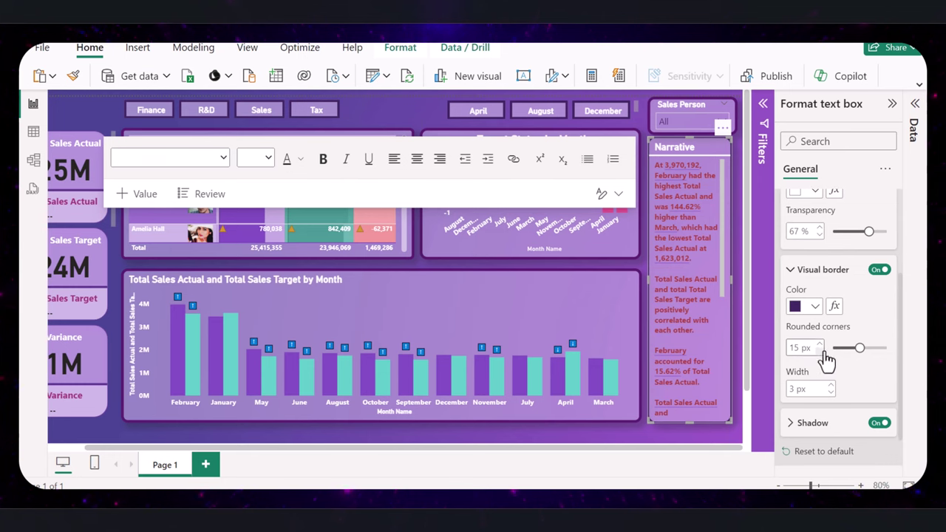
left_click(814, 308)
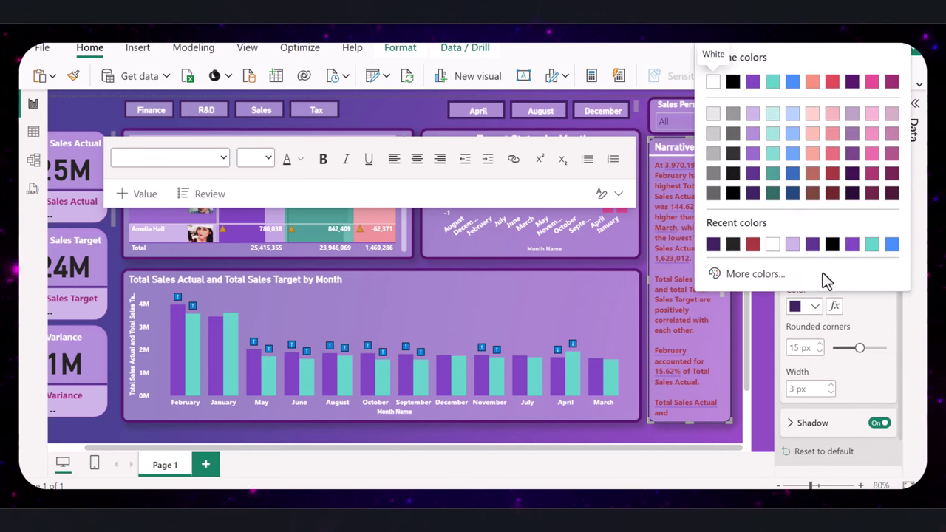
left_click(814, 247)
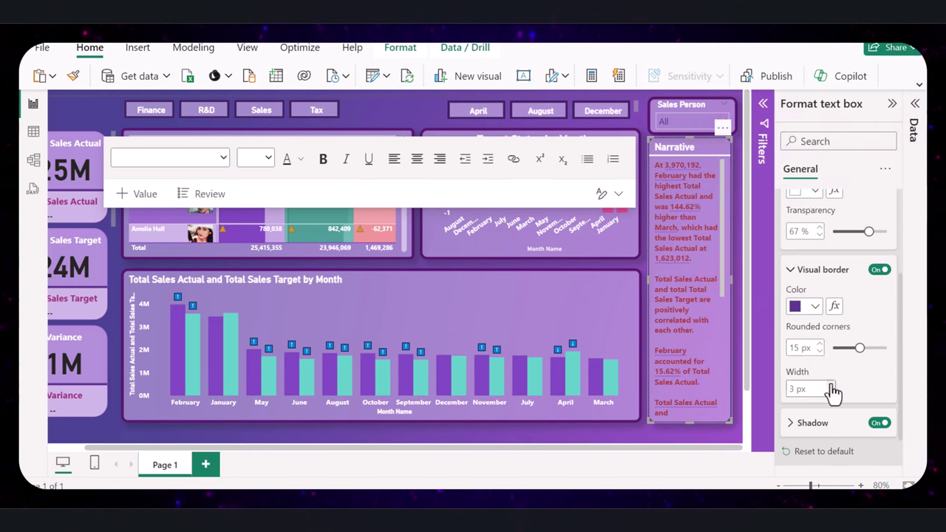
left_click(642, 260)
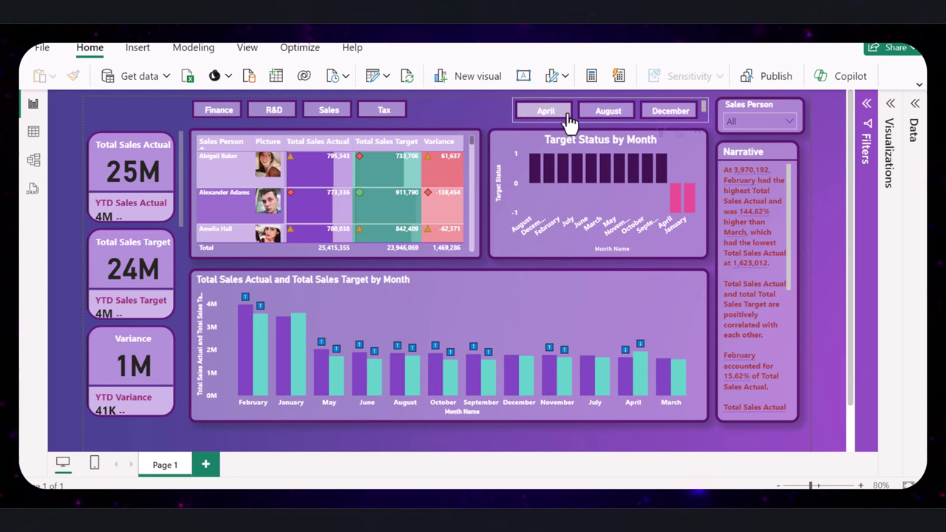
- Test the Team and Sales Person slicers by filtering the report to Tax, Finance and a single sales person
left_click(346, 112)
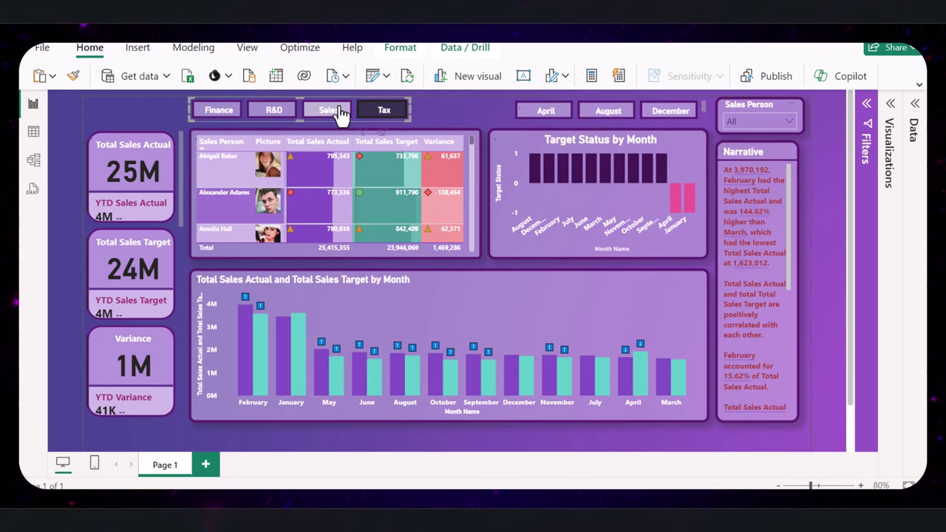
left_click(219, 111)
left_click(789, 119)
left_click(750, 158)
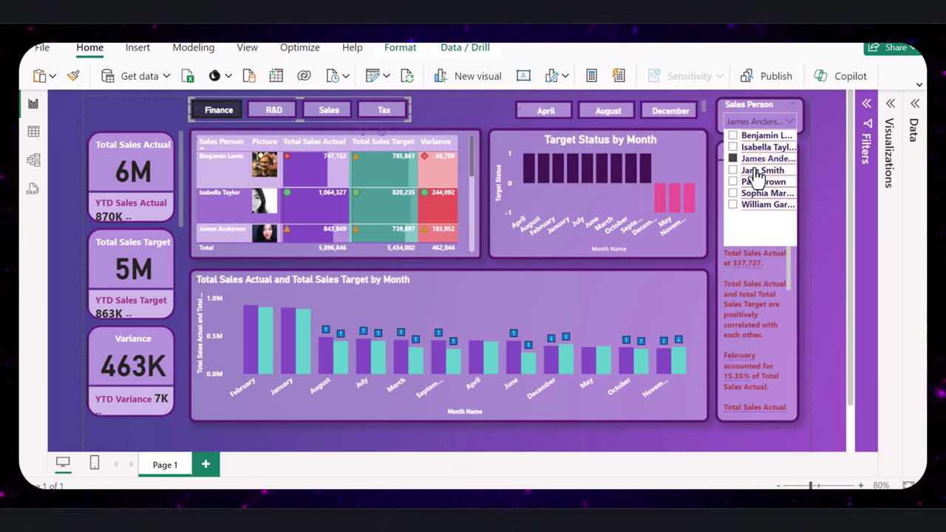
- Test the Month slicer by filtering the report to April, August and December
left_click(554, 115)
left_click(566, 117)
left_click(621, 114)
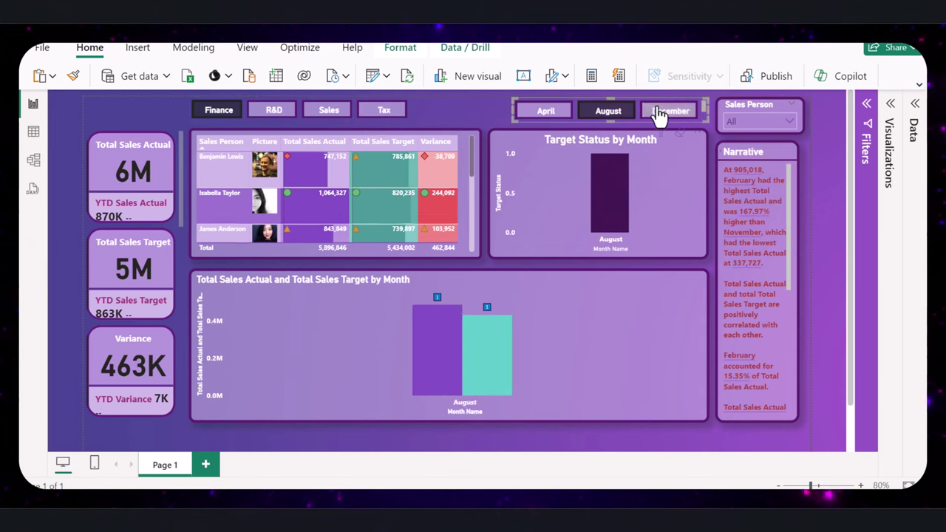
left_click(658, 114)
- Try the Tax and Sales teams, clear the Team and Month selections, and review the Narrative text for the full report
left_click(385, 113)
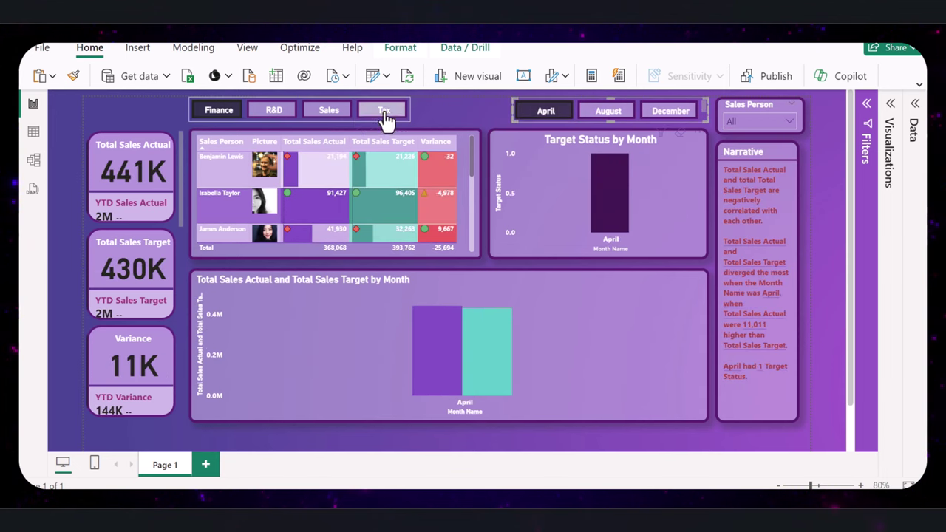
left_click(335, 116)
left_click(545, 112)
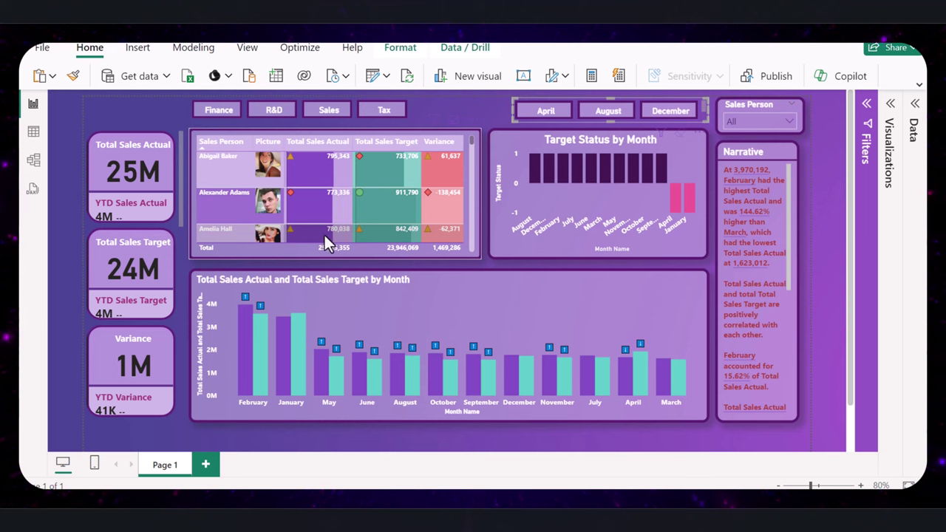
left_click_drag(788, 233, 791, 197)
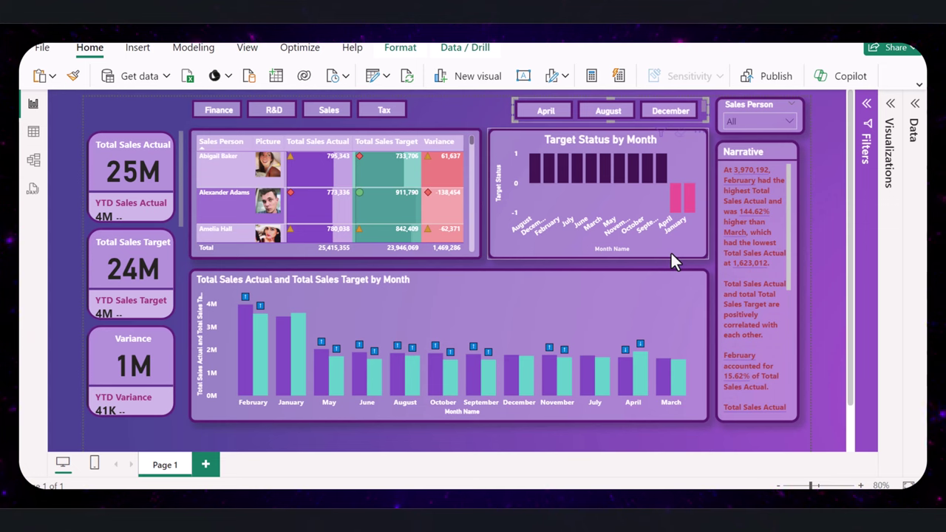